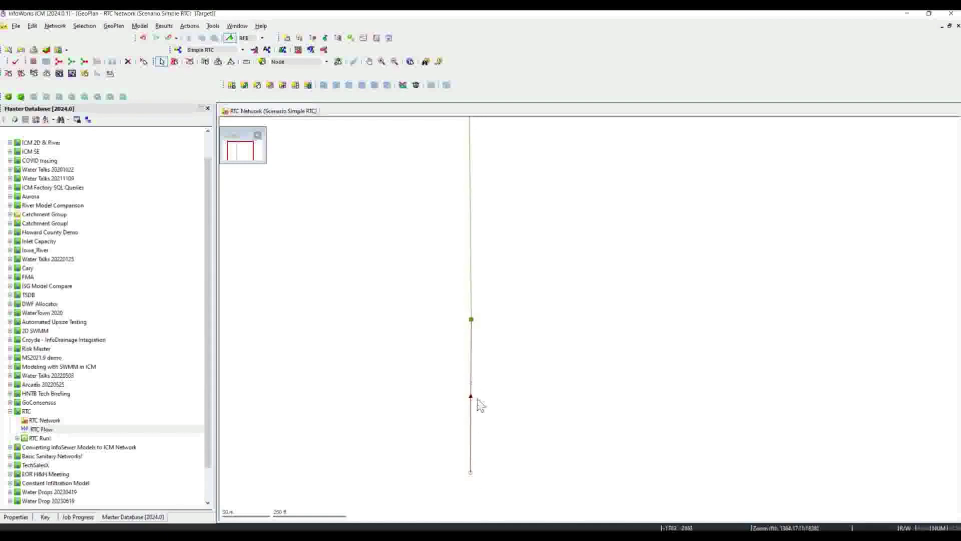
Select the fixed pump link in the network, check its link type, and open the Real Time Control editor.
left_click(471, 378)
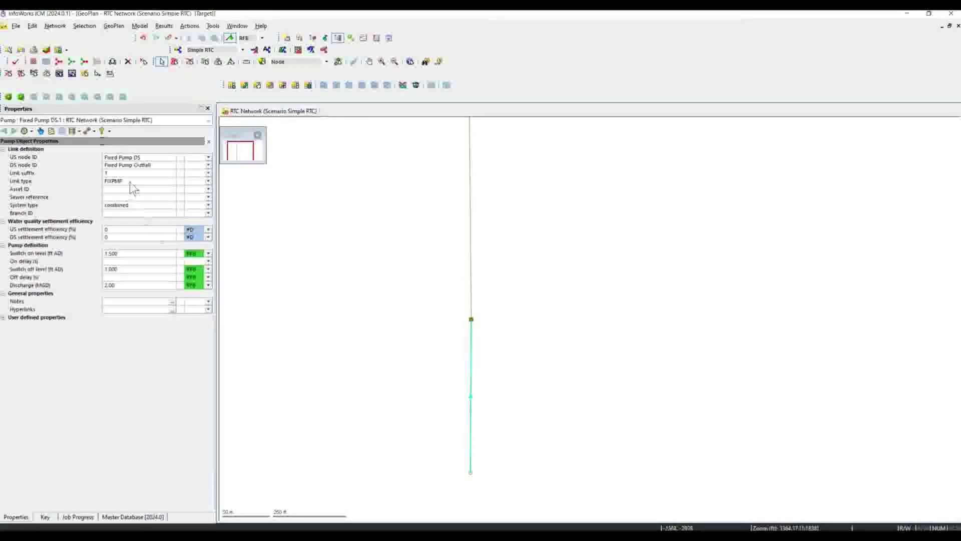
left_click(131, 182)
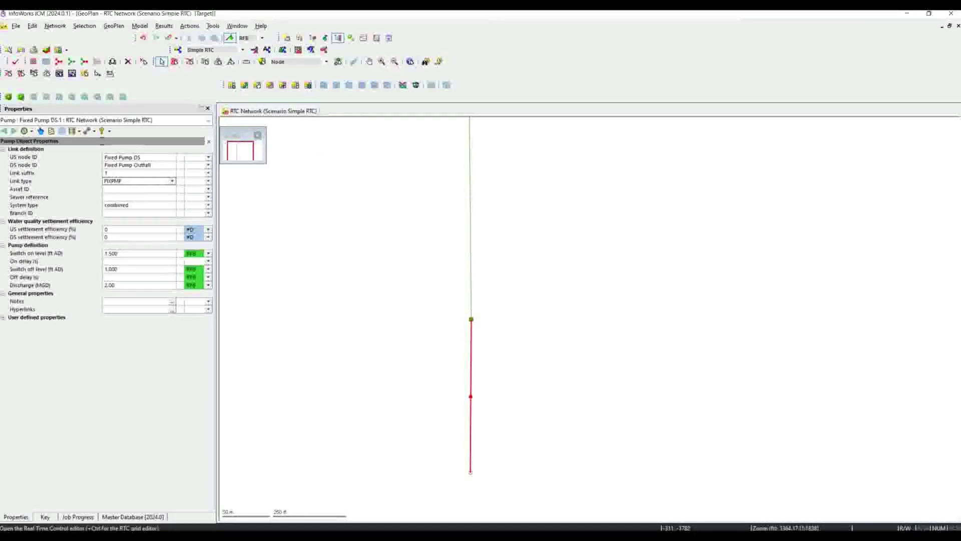
left_click(416, 85)
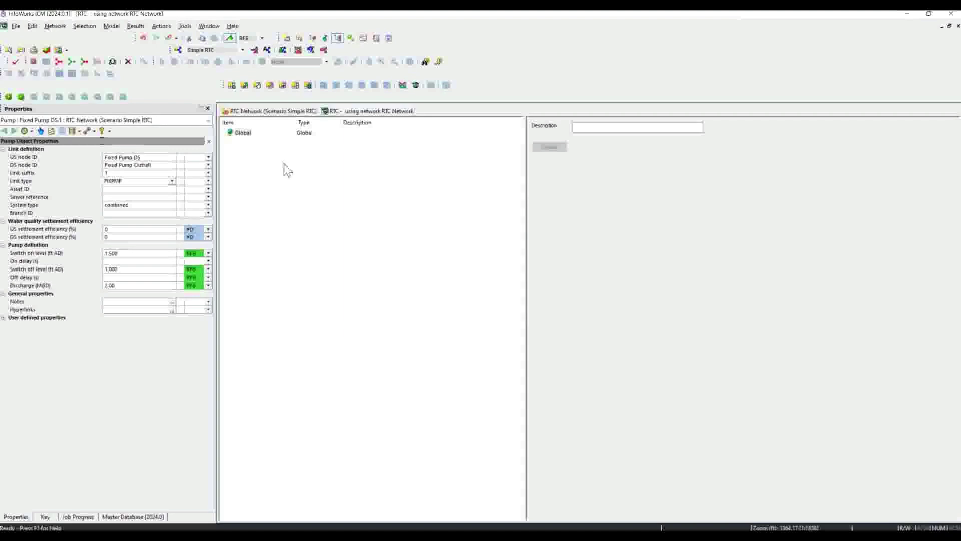
Insert the pump Fixed Pump DS.1 as a regulator in the RTC.
right_click(248, 135)
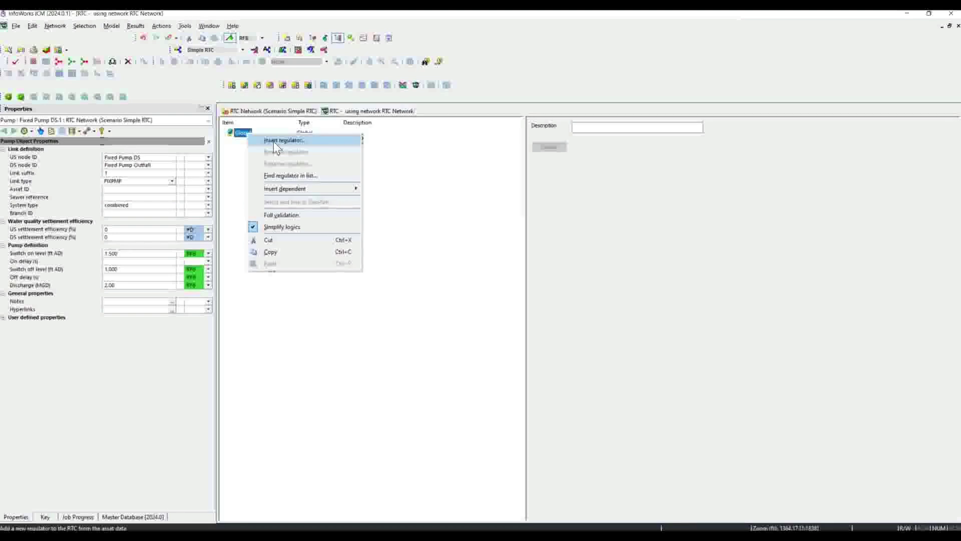
left_click(274, 142)
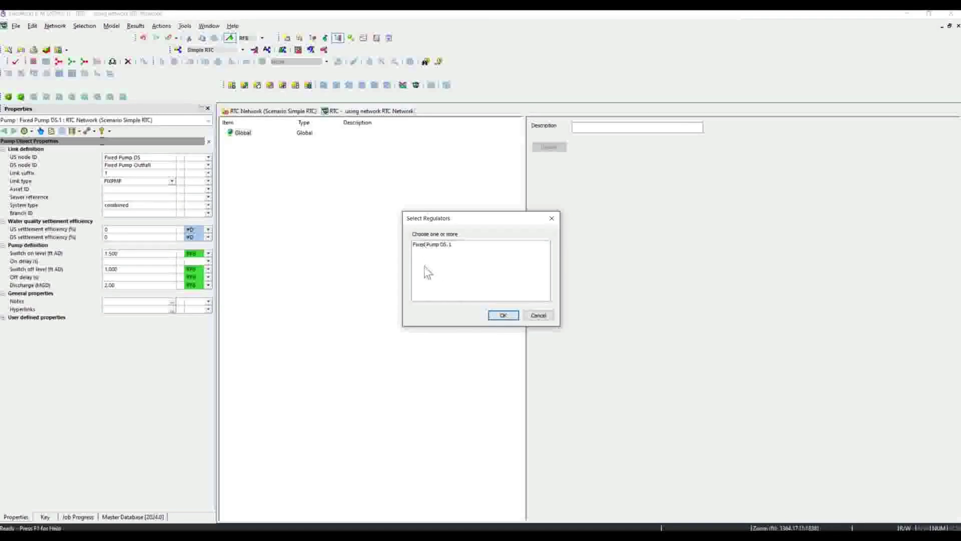
left_click(426, 245)
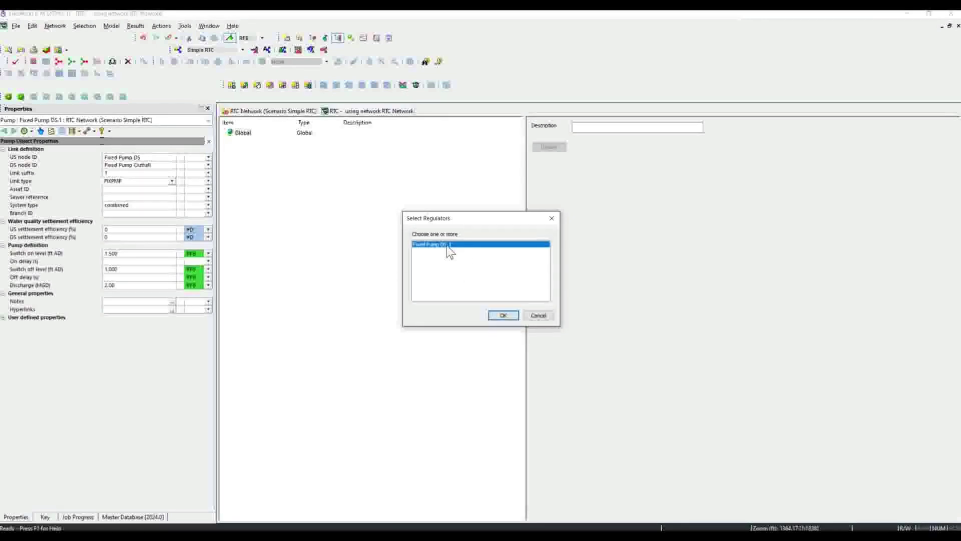
key("Return")
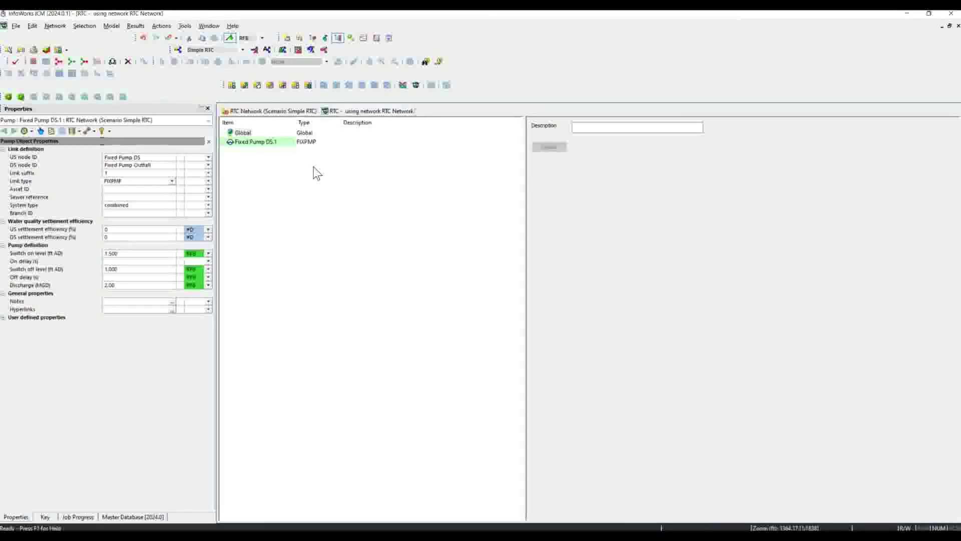
Add a dependent range named CUTIN to the Fixed Pump DS.1 regulator, with type Z - height above datum.
right_click(239, 142)
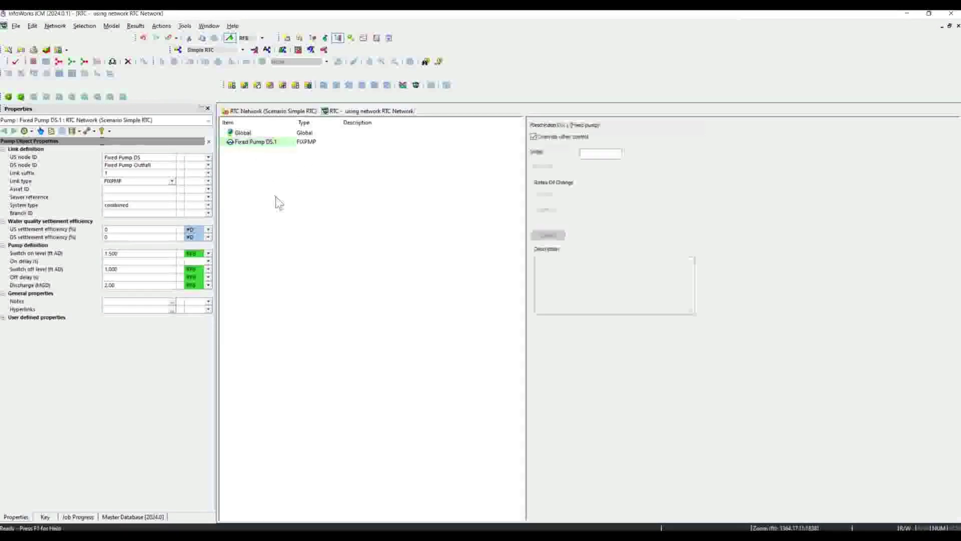
mouse_move(276, 197)
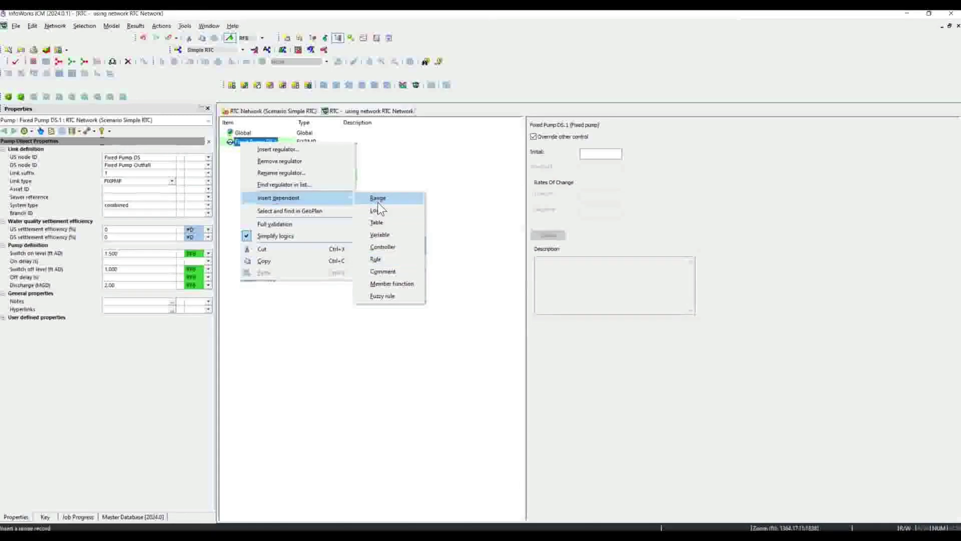
left_click(227, 149)
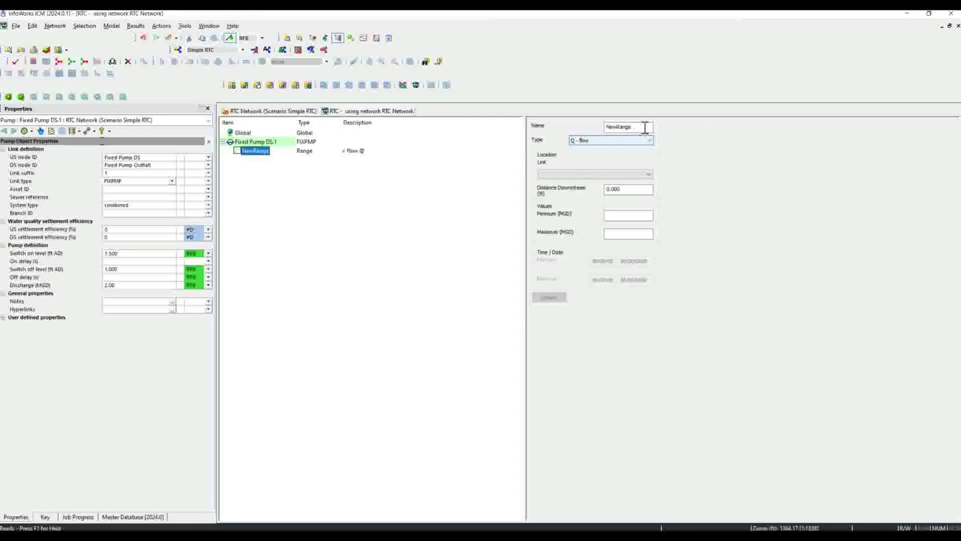
double_click(645, 127)
type("CL1")
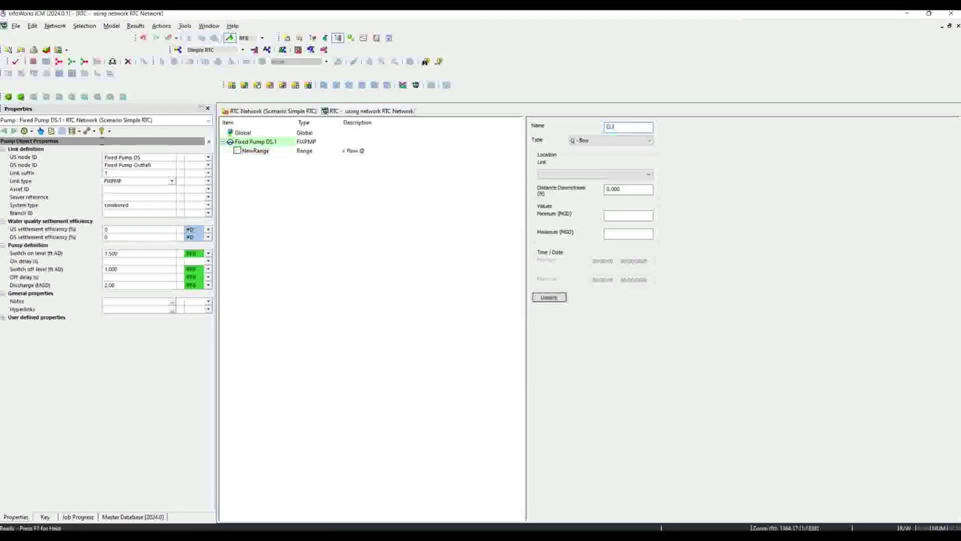
type("IN")
left_click(581, 140)
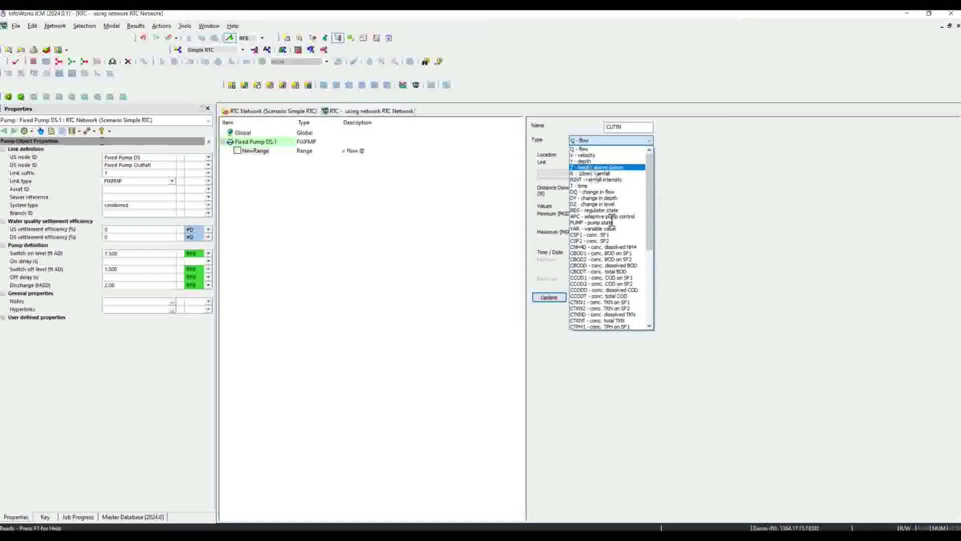
left_click(596, 168)
Set the CUTIN range's minimum to 7 ft AD and its location node to Fixed Pump DS, and apply the changes.
left_click(618, 214)
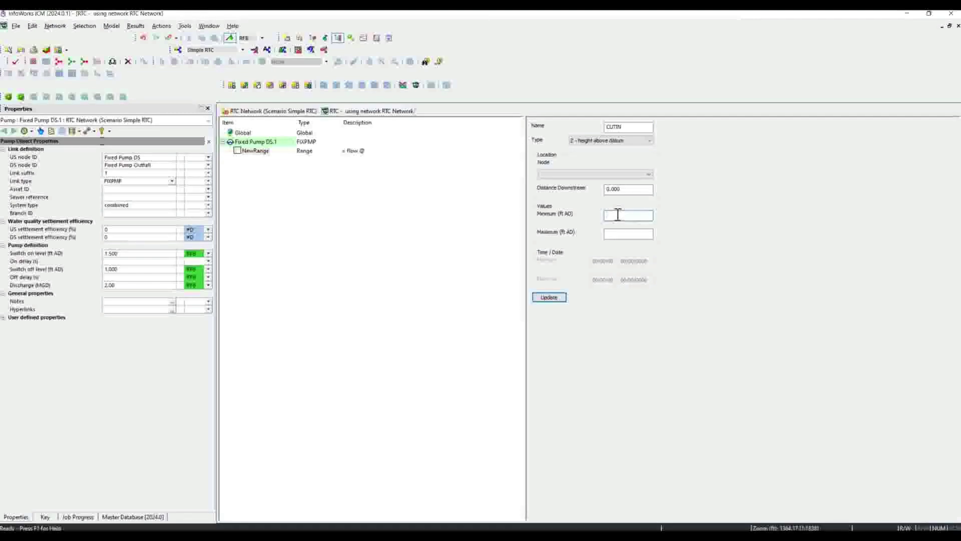
type("7")
left_click(619, 232)
key("Return")
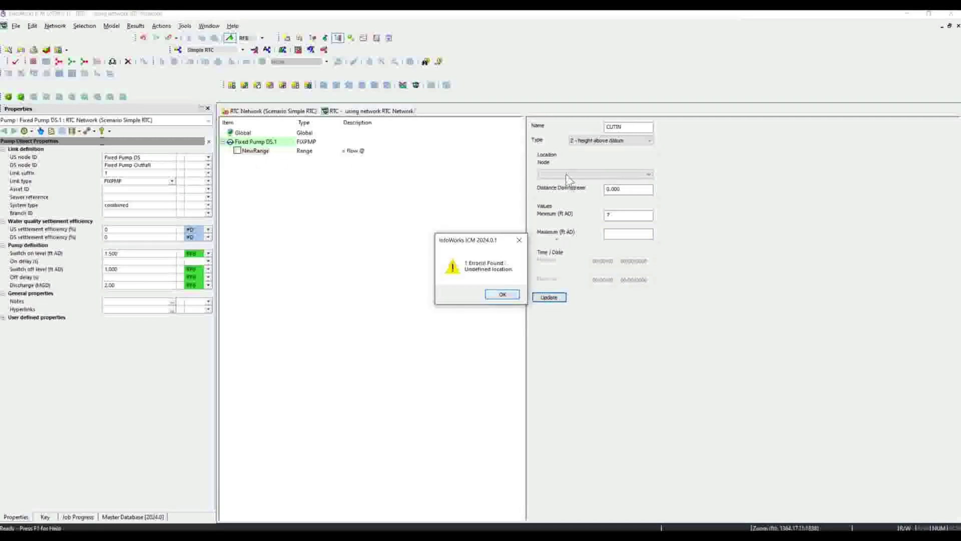
left_click(501, 294)
left_click(569, 174)
left_click(568, 182)
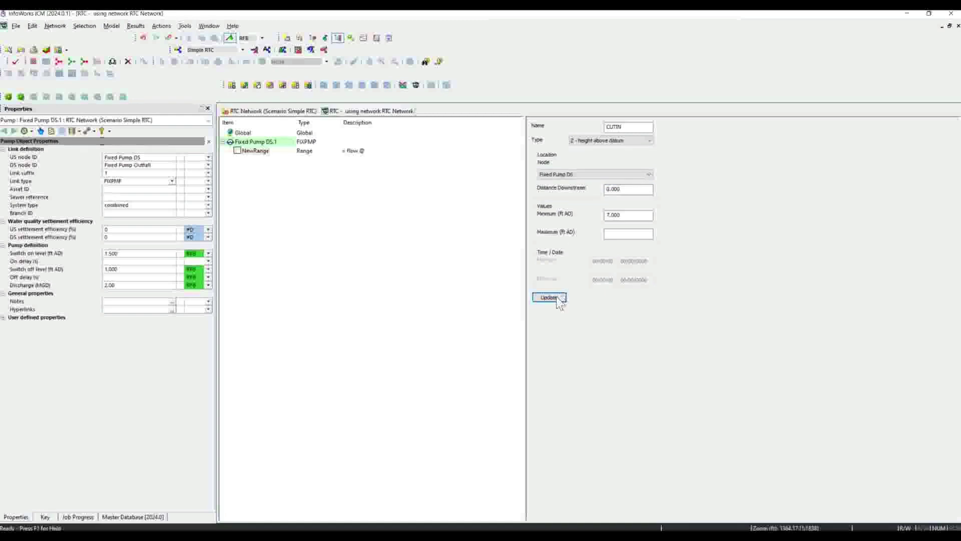
left_click(550, 297)
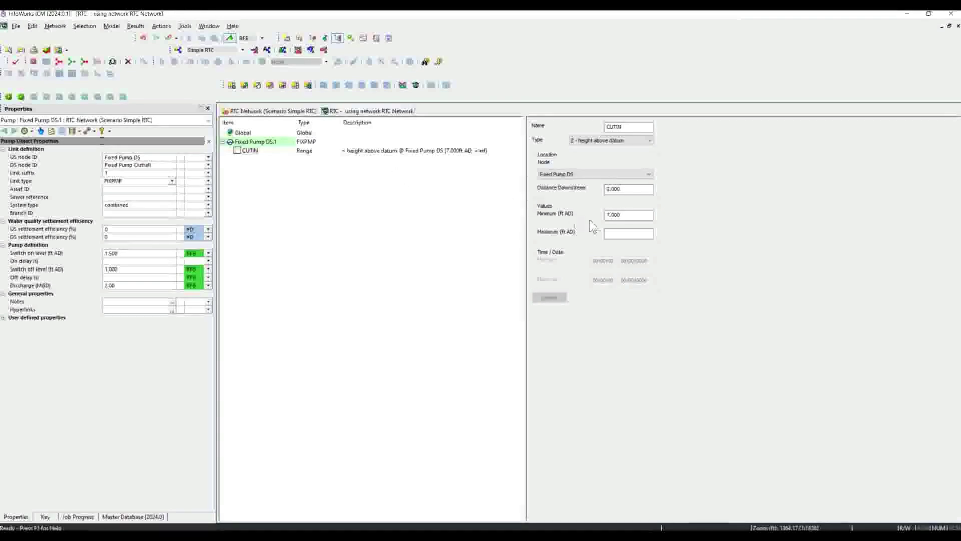
Add a second dependent range named CUTOUT to the pump regulator, with type Z - height above datum.
right_click(250, 142)
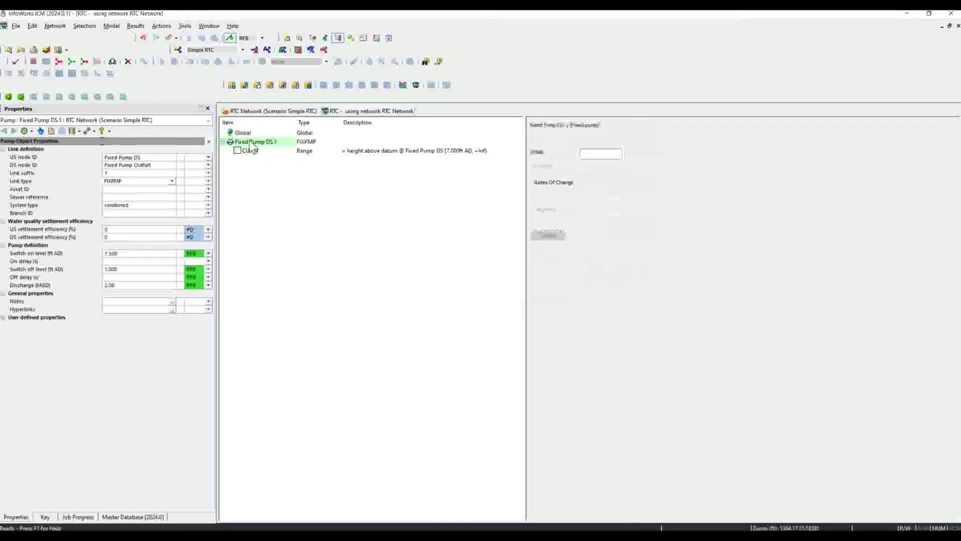
left_click(414, 196)
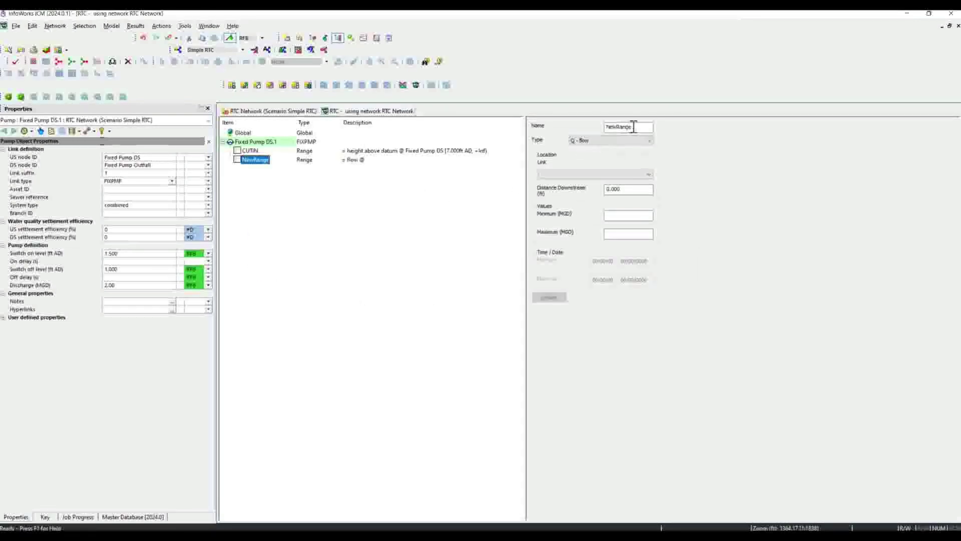
left_click(600, 128)
double_click(601, 128)
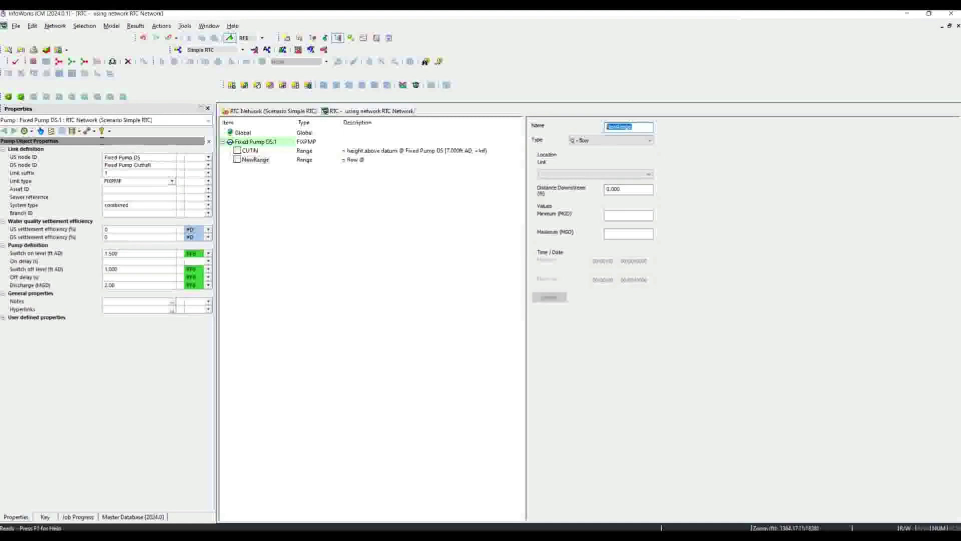
type("Q")
type("UTOUT")
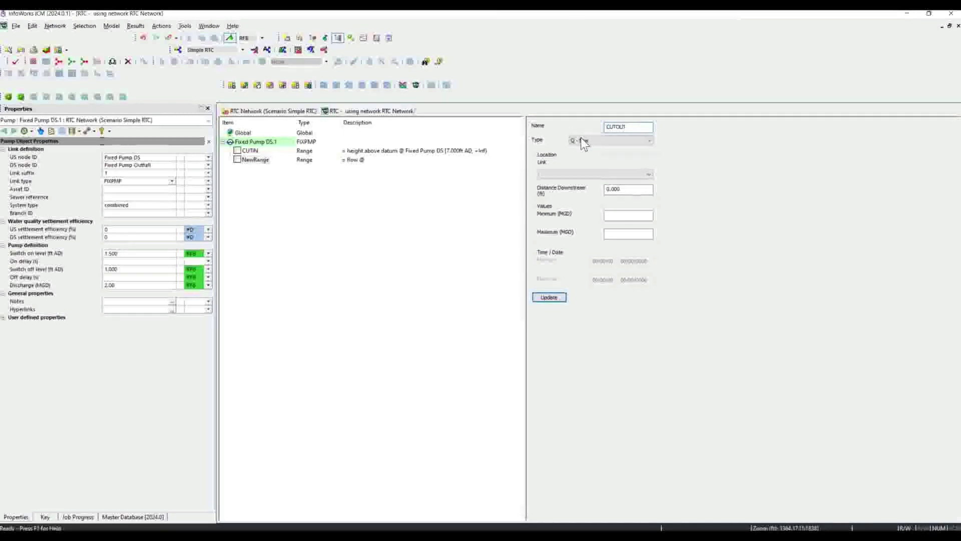
left_click(581, 139)
left_click(588, 168)
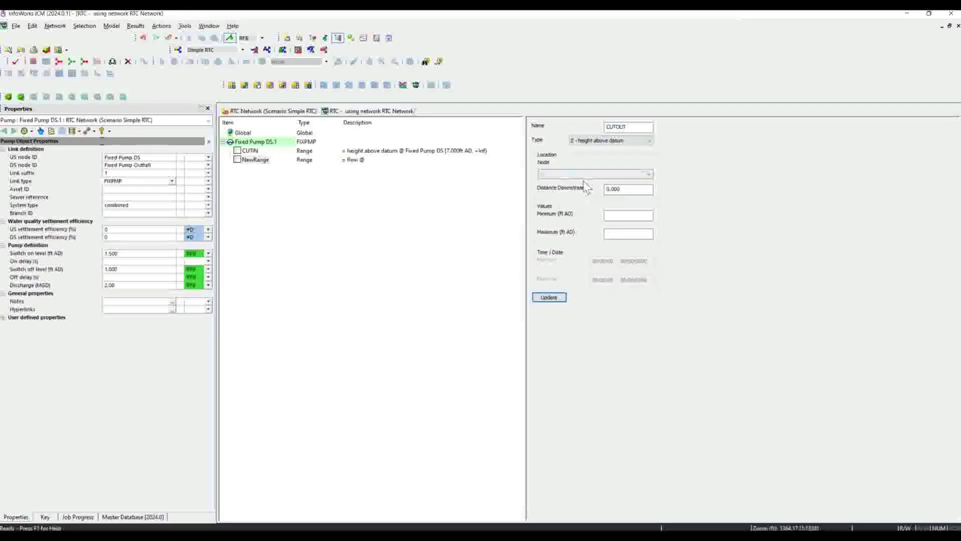
Set the CUTOUT range's location node to Fixed Pump DS and its maximum to 5 ft AD, and apply the changes.
left_click(591, 174)
left_click(625, 183)
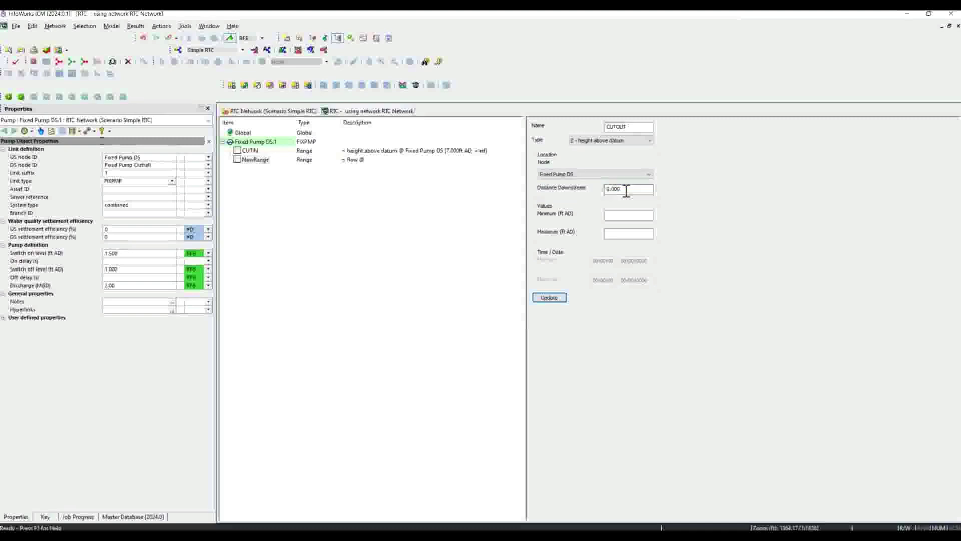
left_click(631, 232)
type("5")
left_click(550, 297)
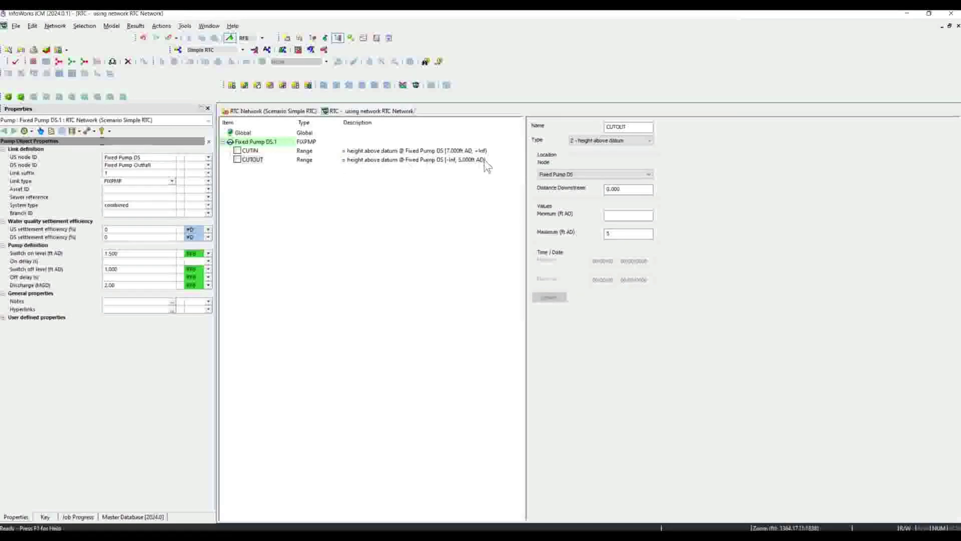
left_click(595, 150)
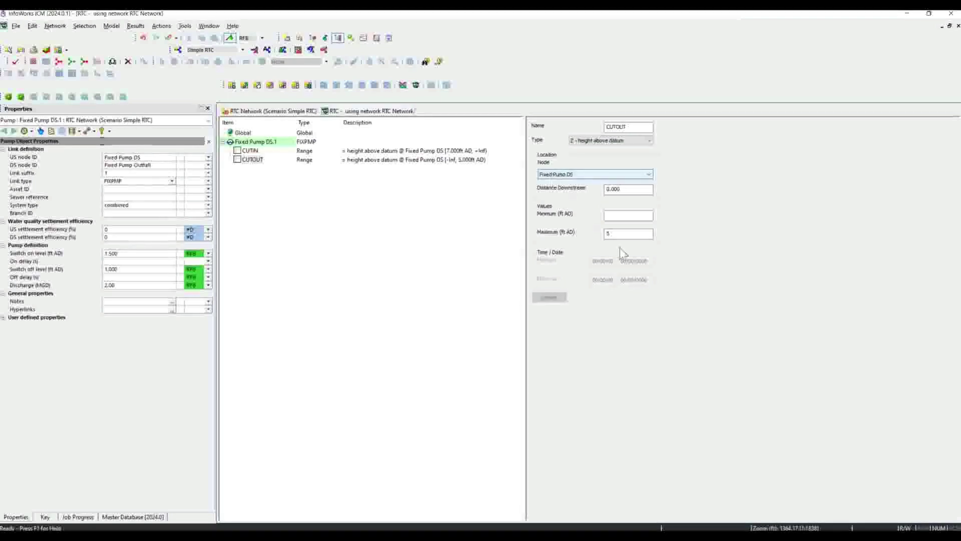
left_click(643, 233)
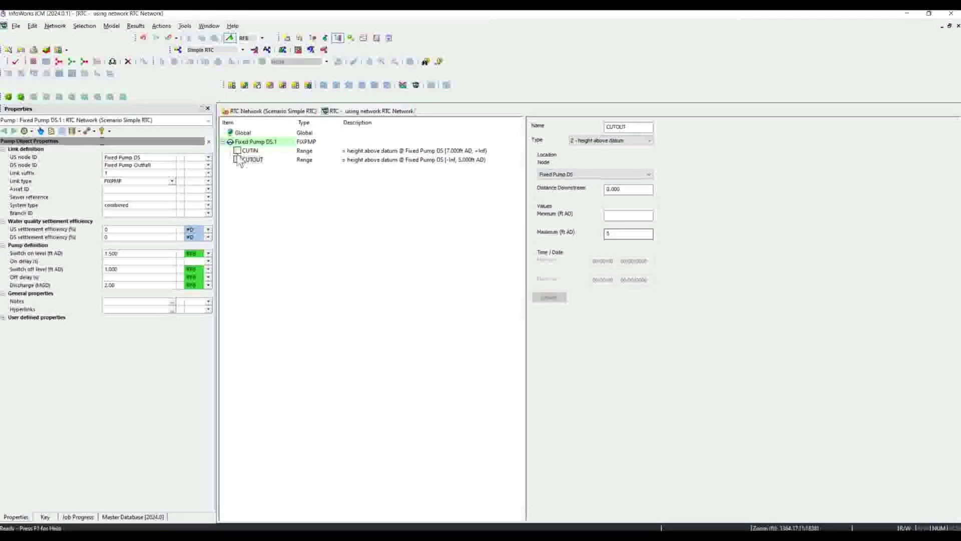
Add a dependent rule to the pump regulator with condition CUTIN and type ON, and apply it.
right_click(247, 142)
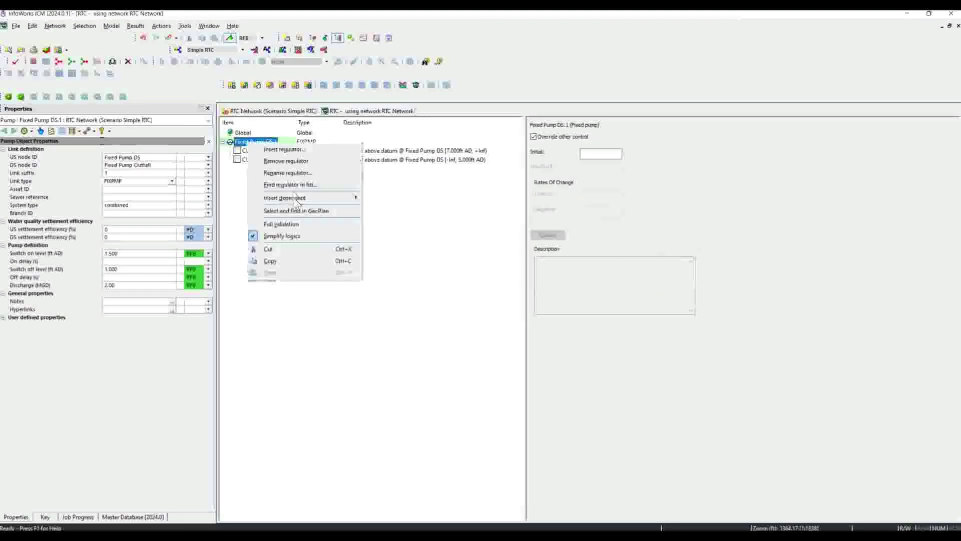
mouse_move(301, 198)
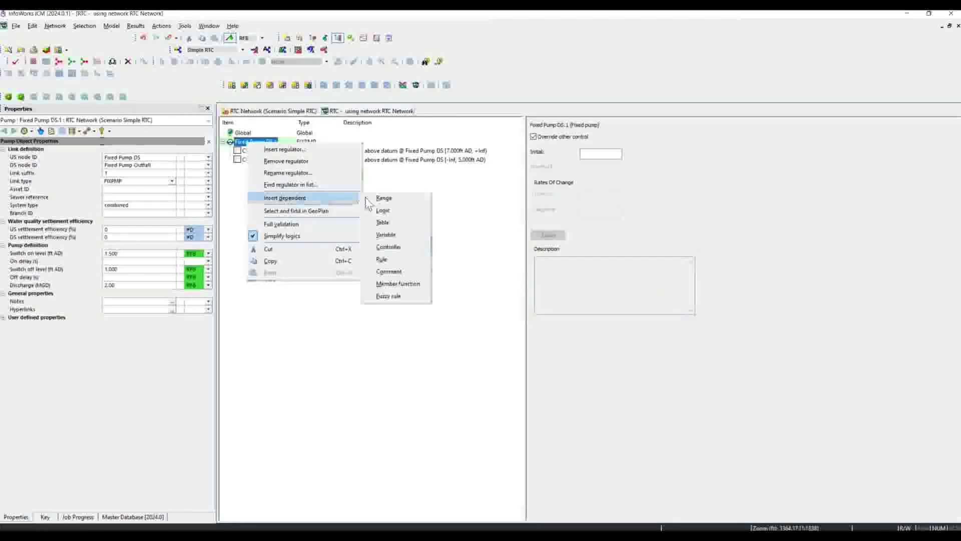
left_click(382, 258)
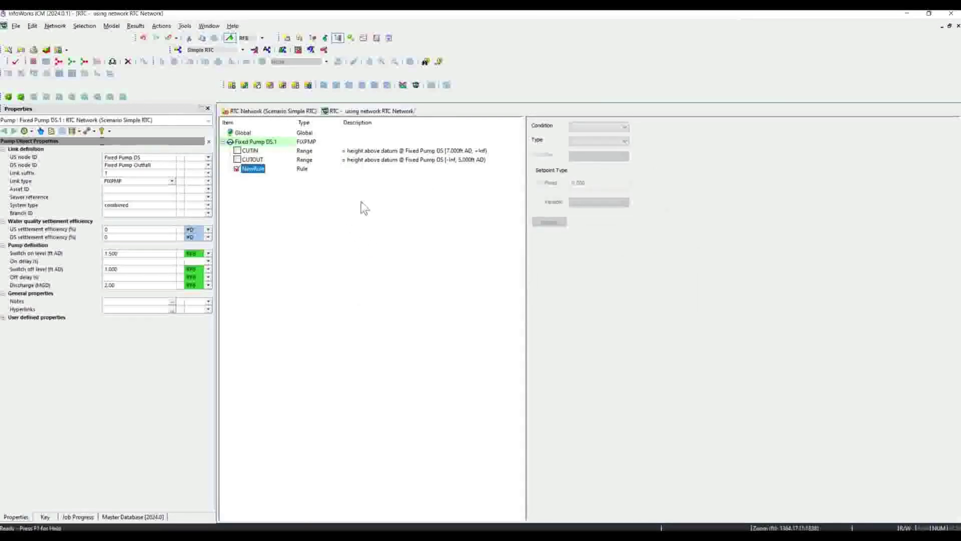
left_click(601, 128)
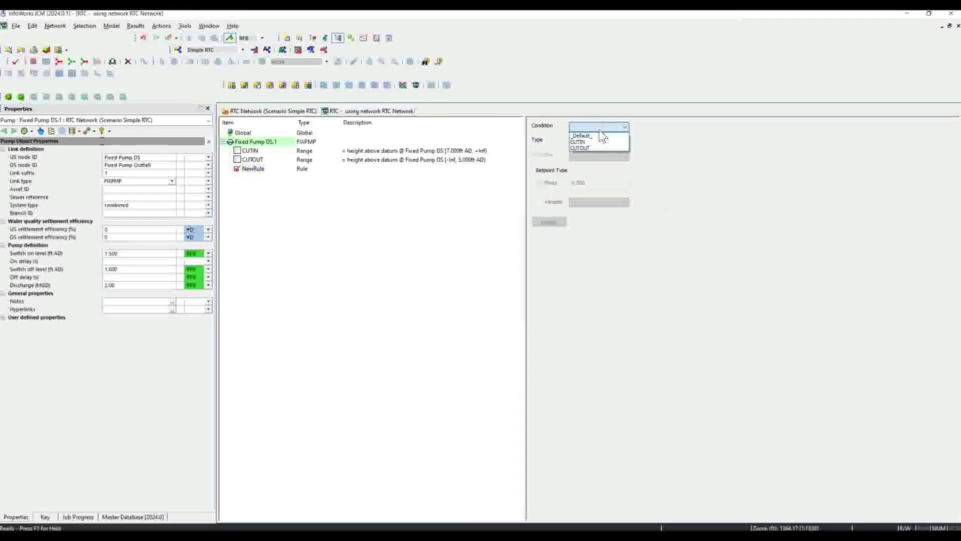
left_click(586, 142)
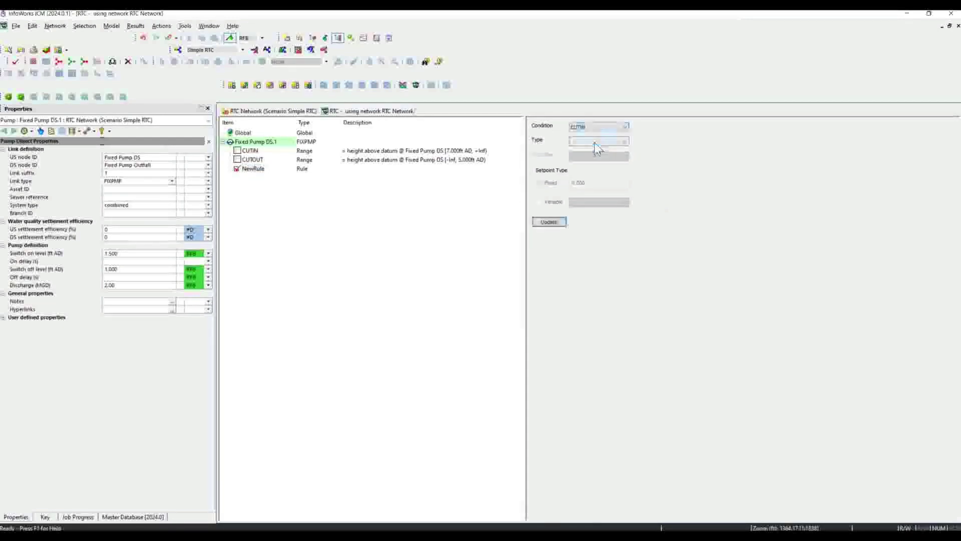
left_click(594, 142)
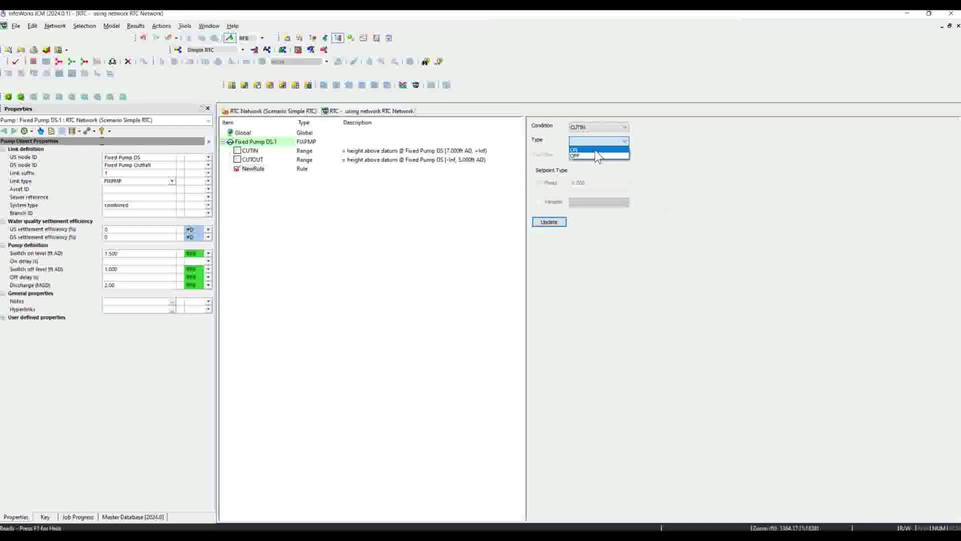
left_click(595, 150)
left_click(550, 222)
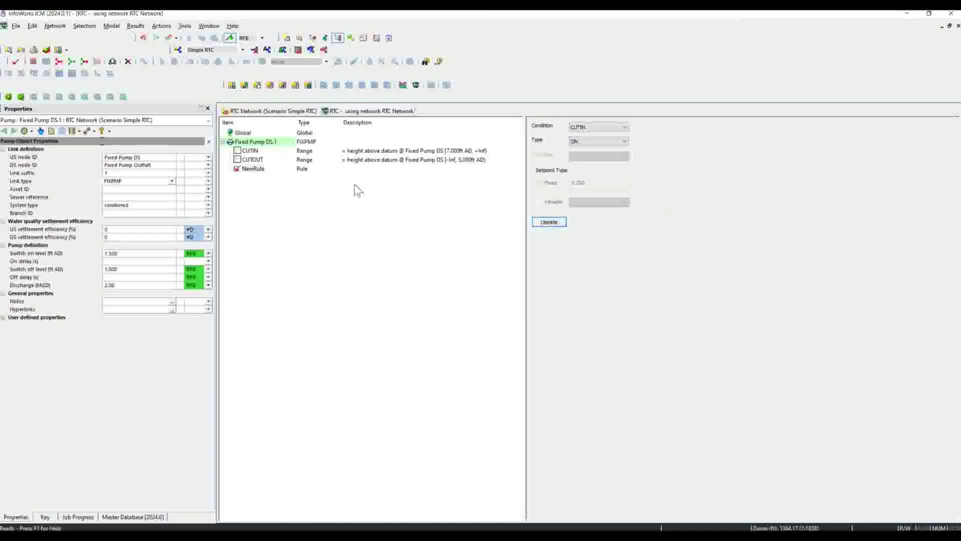
Add a second dependent rule to the pump regulator with condition CUTOUT and type OFF, and apply it.
right_click(253, 141)
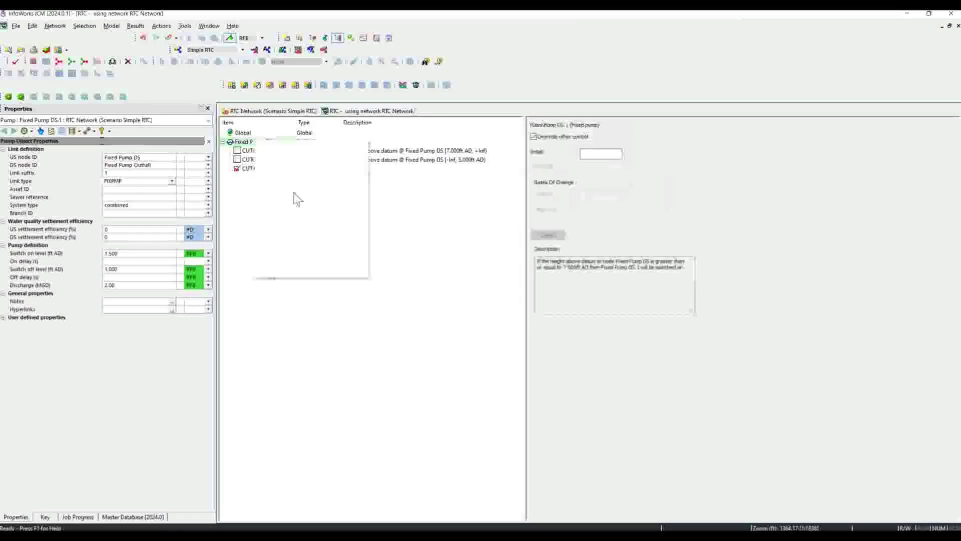
mouse_move(361, 195)
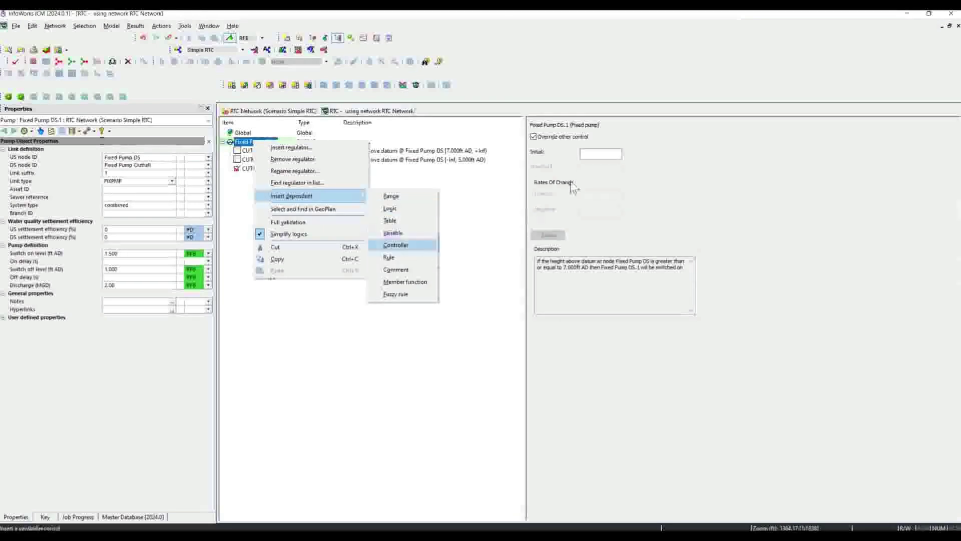
key("Return")
left_click(597, 142)
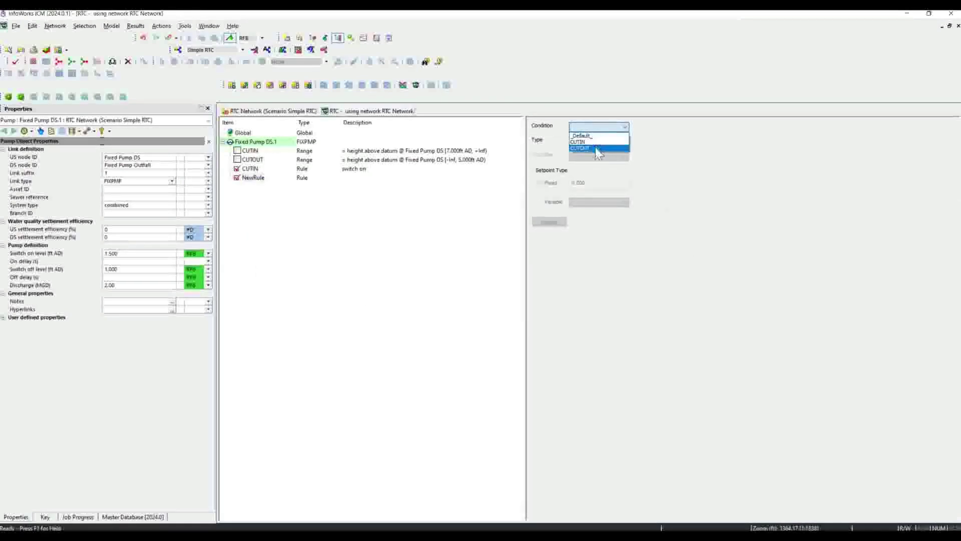
left_click(596, 156)
left_click(549, 222)
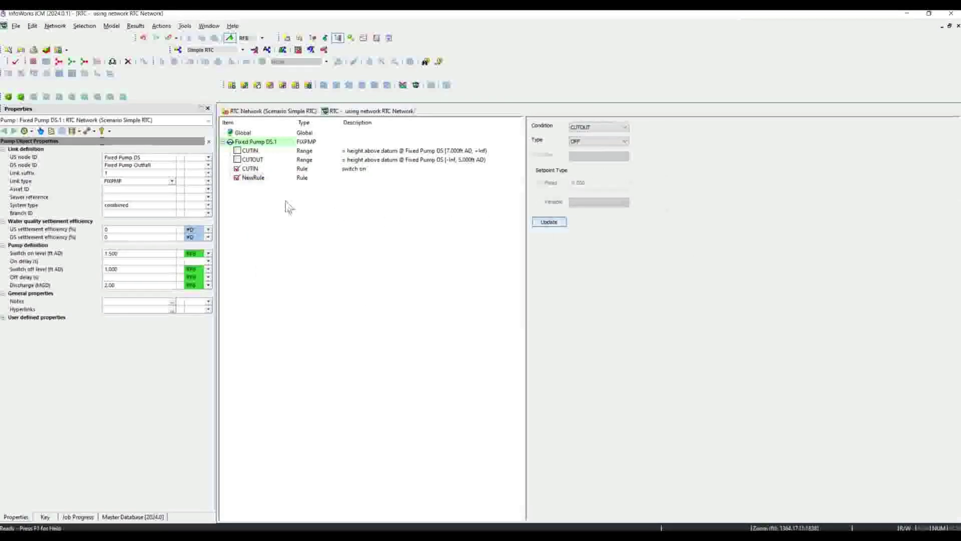
Run a full validation of the Fixed Pump DS.1 regulator, check the report's error total and rule description, and close the report.
left_click(245, 143)
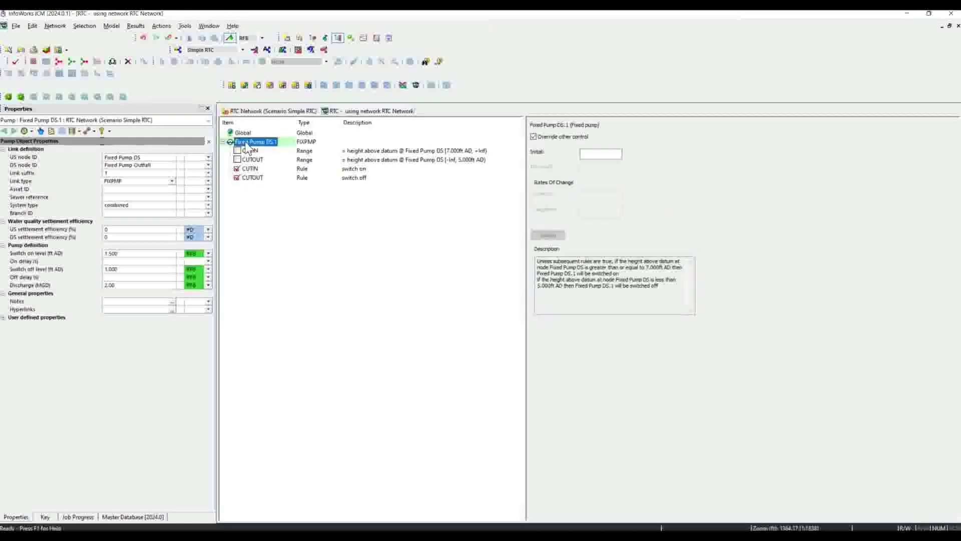
right_click(246, 143)
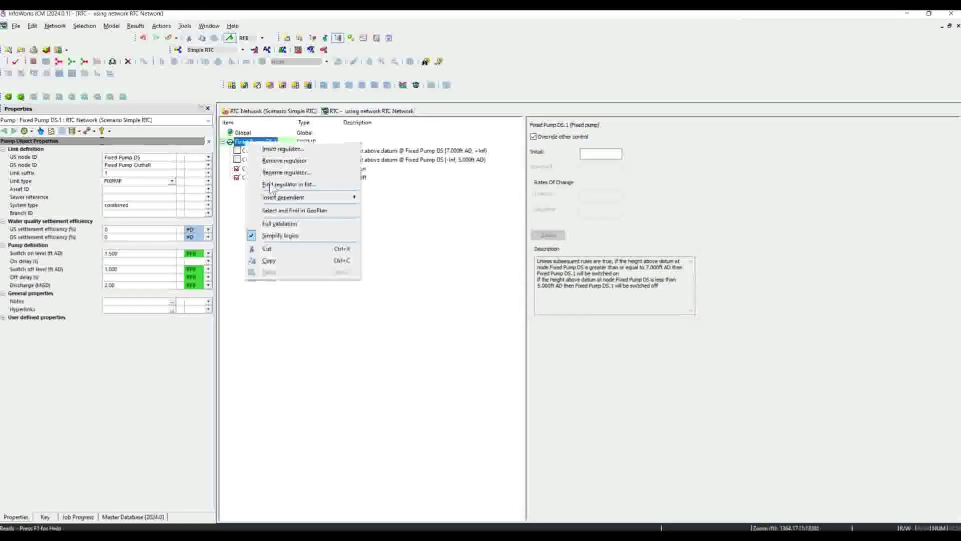
left_click(280, 223)
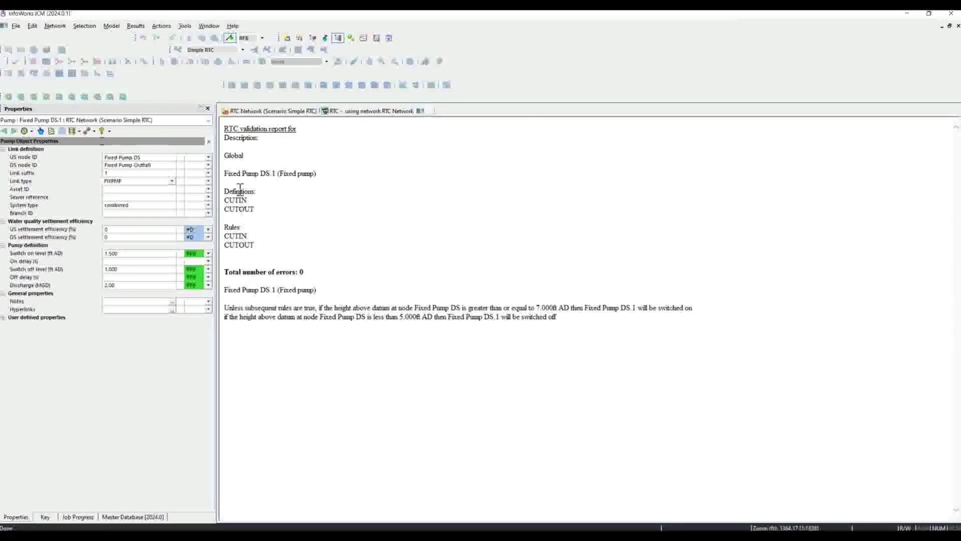
triple_click(303, 271)
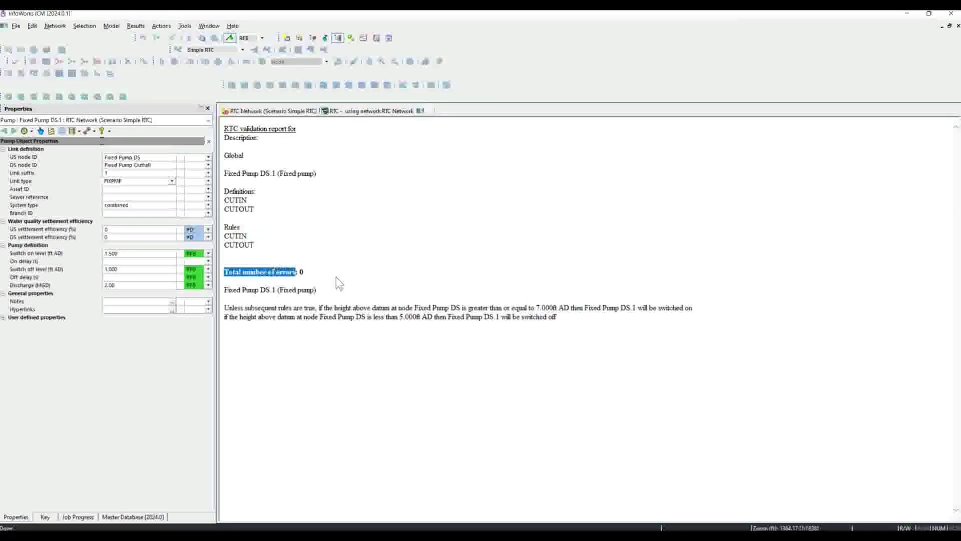
left_click(318, 282)
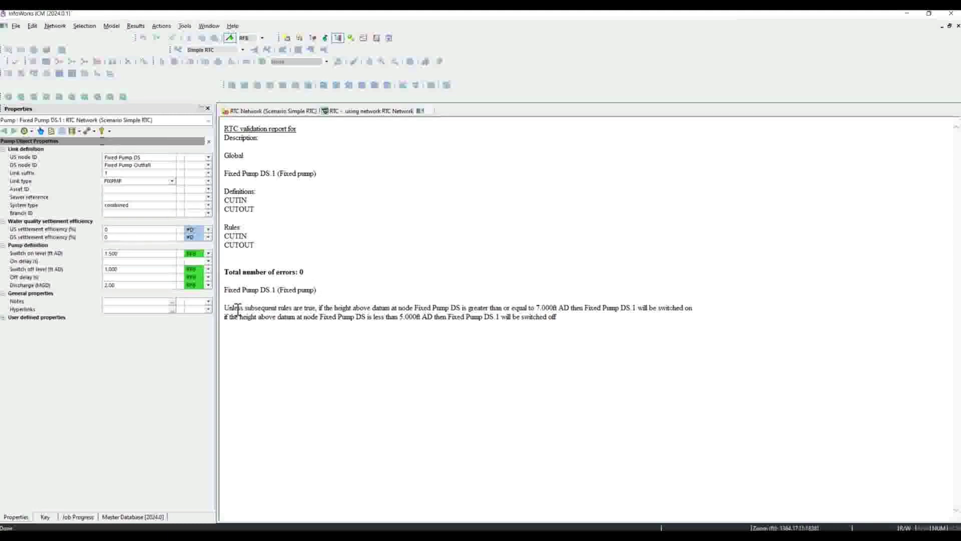
left_click(429, 112)
left_click(459, 114)
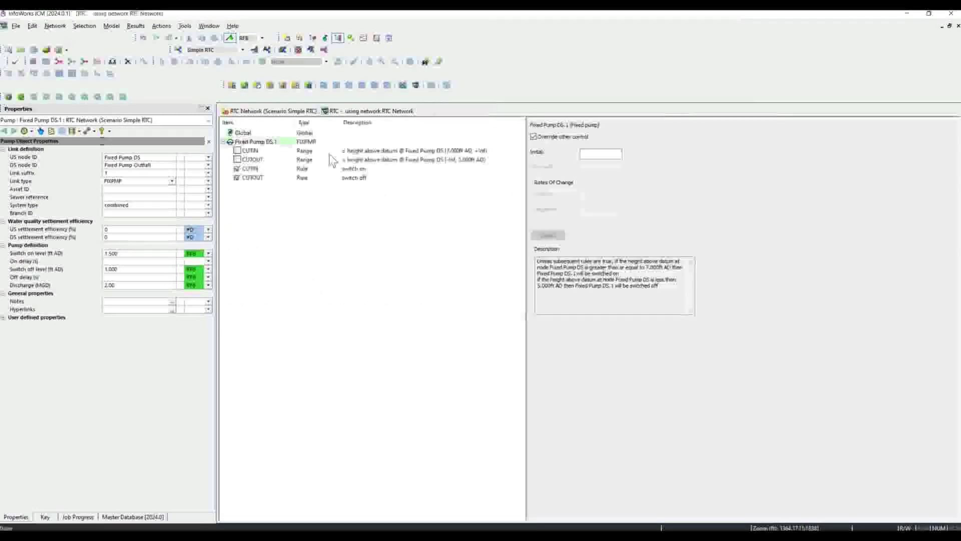
Close the RTC editor for the network and make the File toolbar visible.
left_click(264, 142)
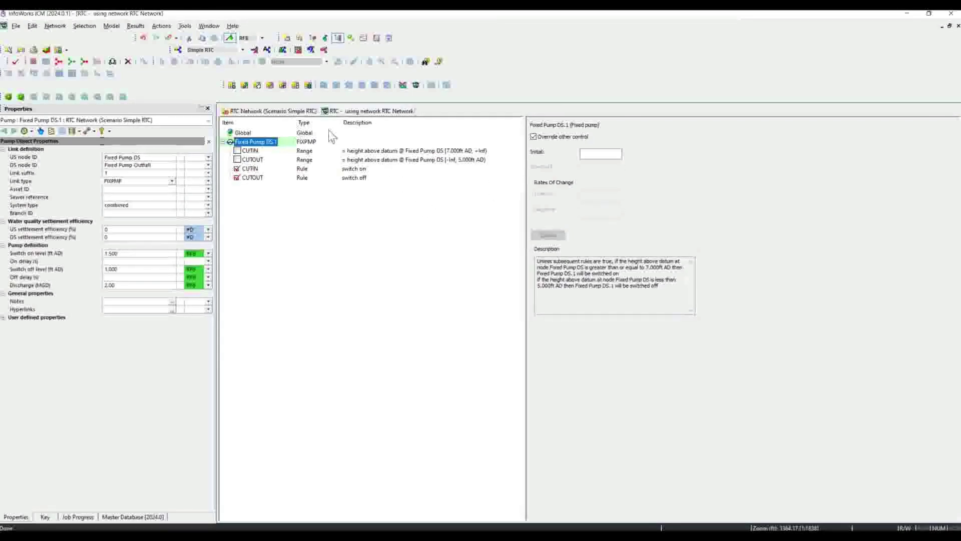
right_click(347, 112)
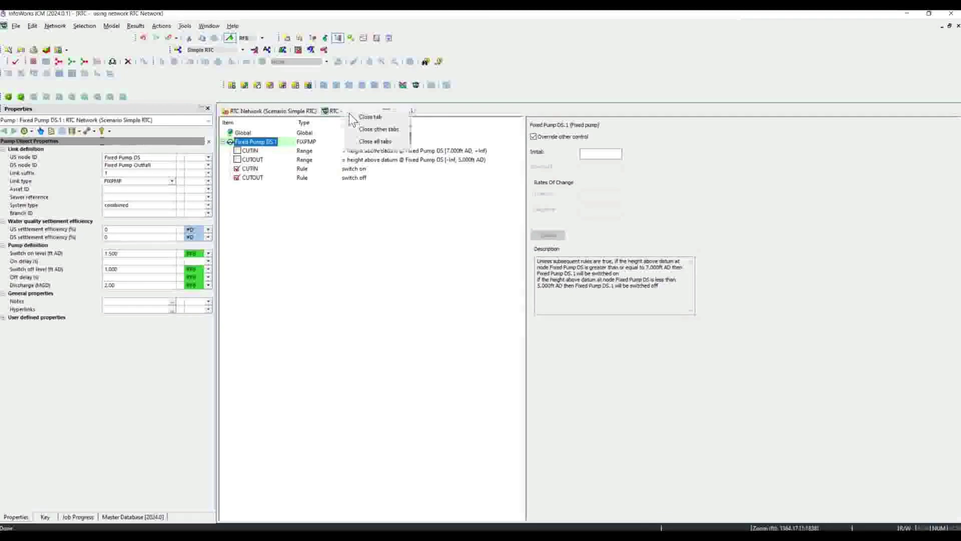
left_click(355, 116)
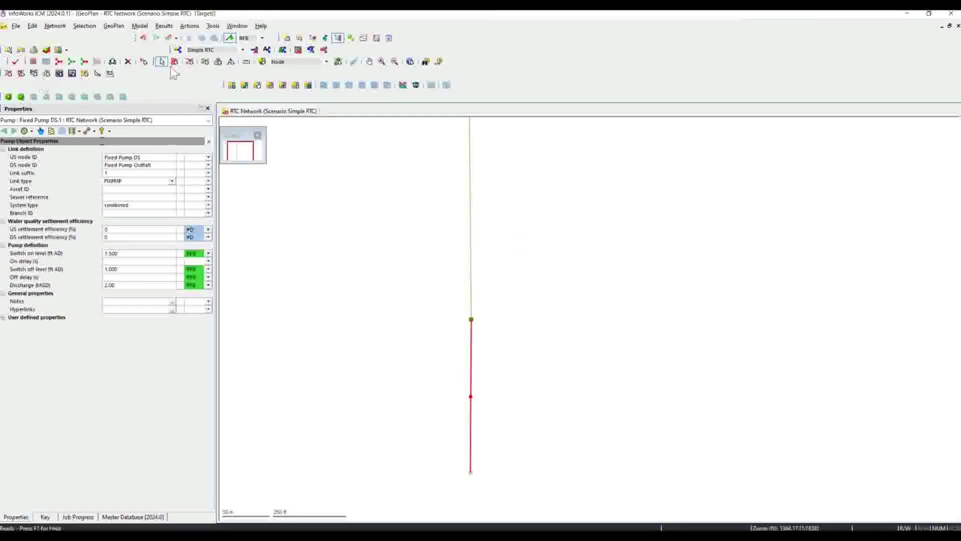
right_click(128, 51)
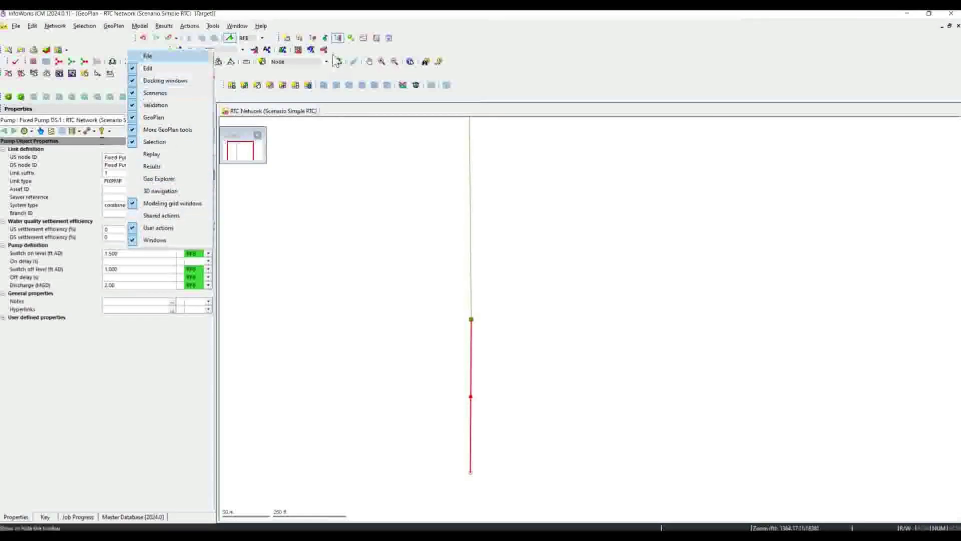
left_click(147, 55)
Commit the network changes with the comment "Added Simple RTC", validating all listed scenarios as part of the commit.
left_click(349, 38)
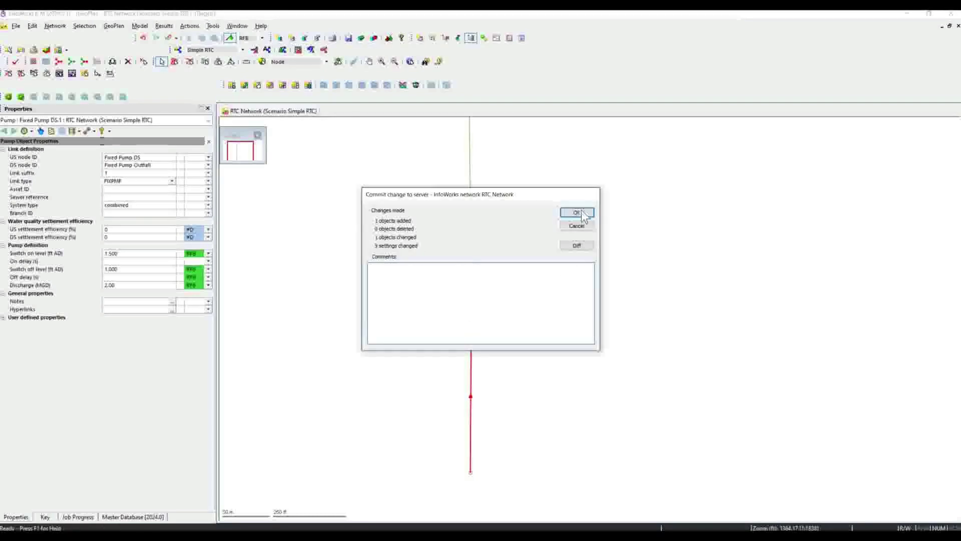
type("A")
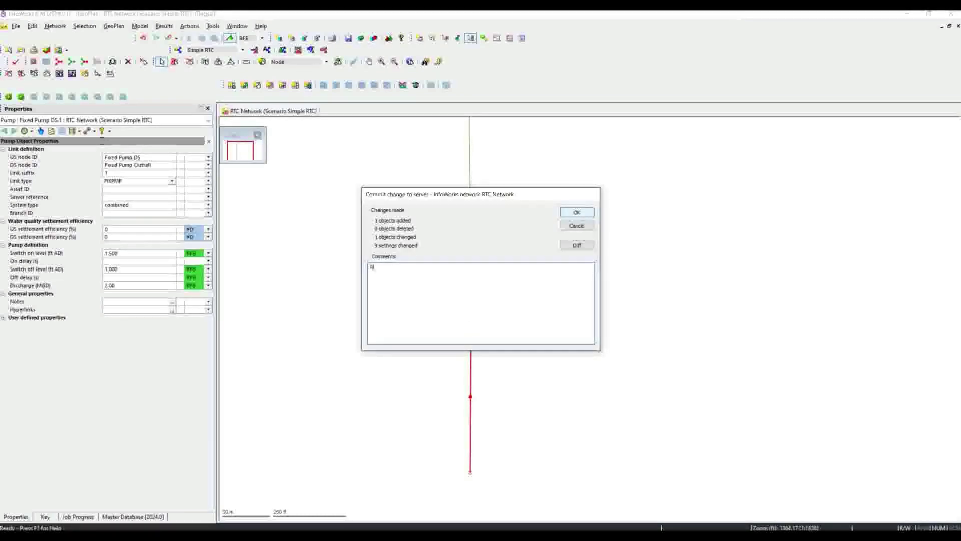
type("dded Simple RTC")
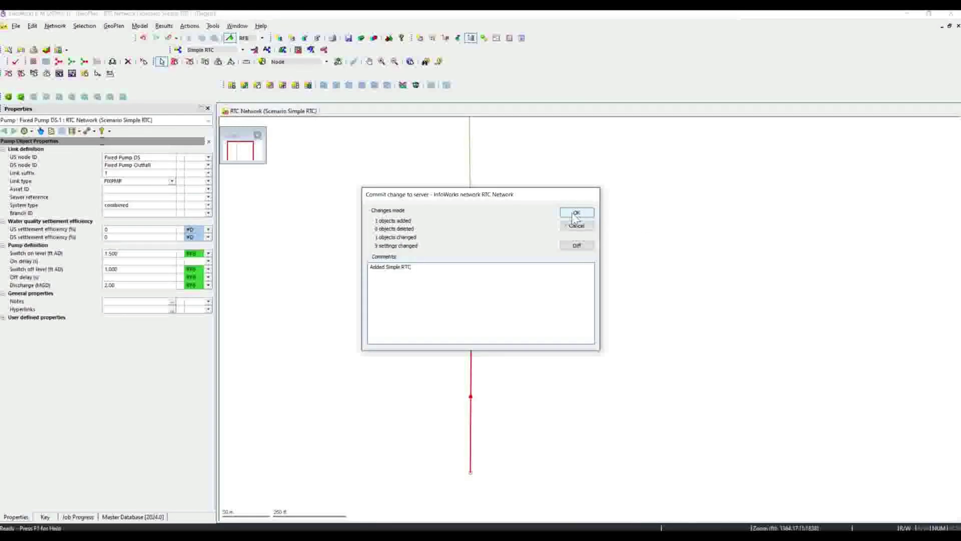
left_click(574, 214)
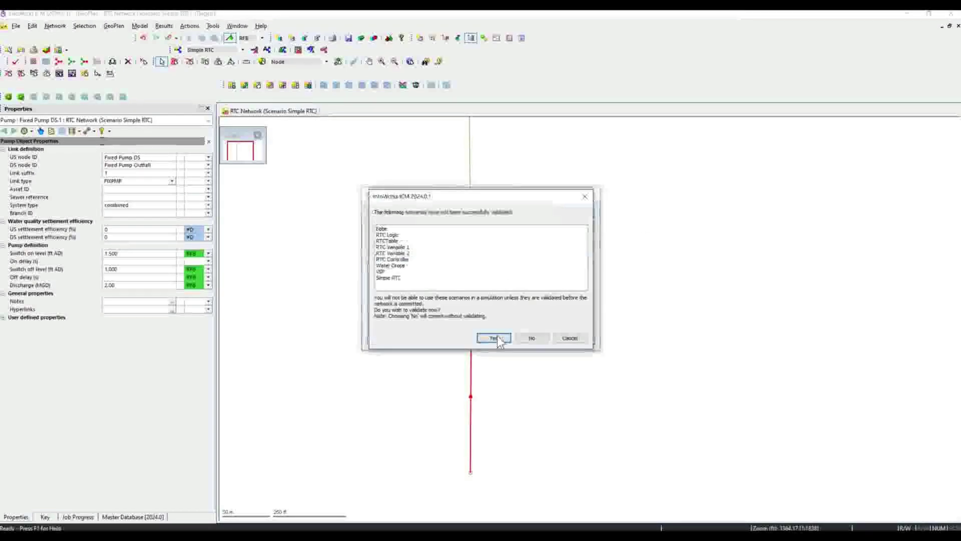
left_click(494, 339)
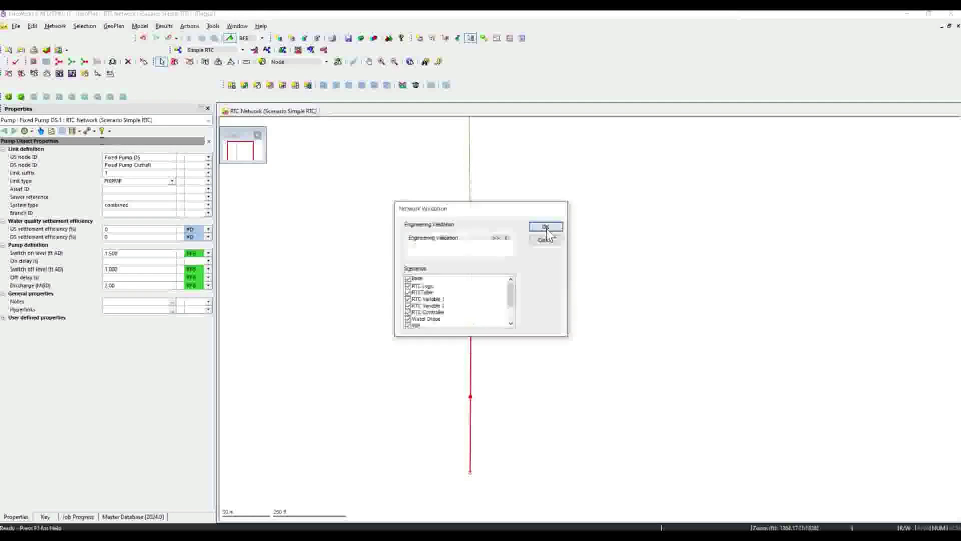
left_click(546, 225)
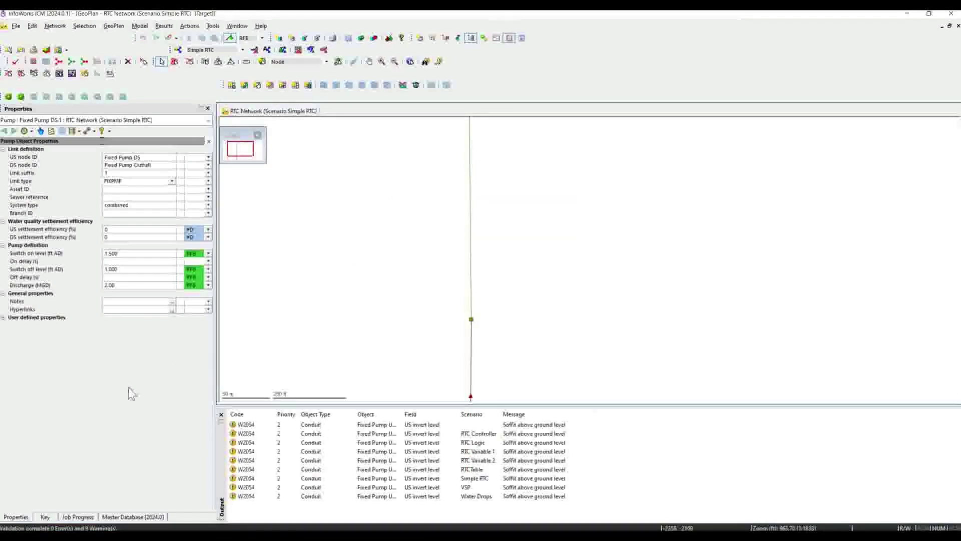
Open RTC Run! from the RTC group, include the Simple RTC scenario, and run the changed simulations on this computer.
left_click(125, 521)
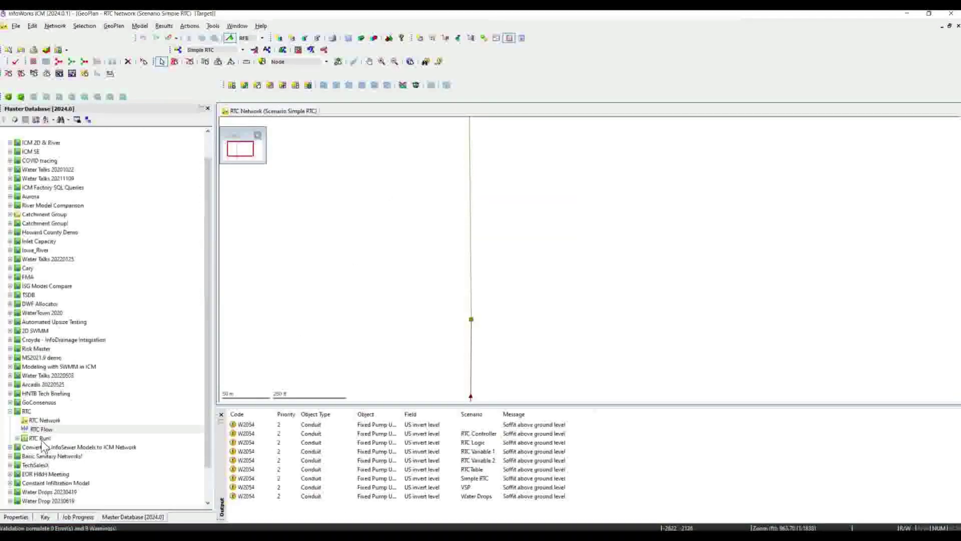
left_click(40, 438)
left_click_drag(419, 246, 421, 247)
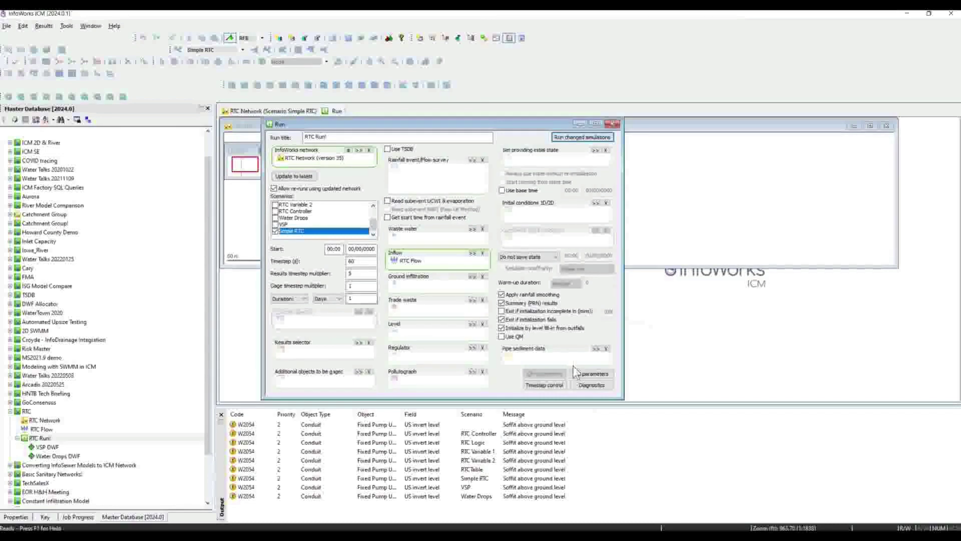
left_click(569, 139)
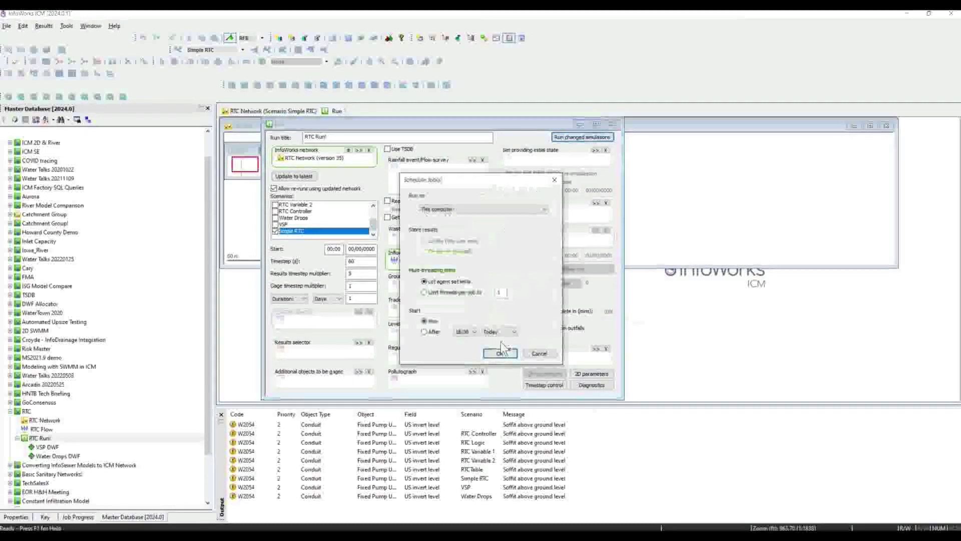
left_click(499, 354)
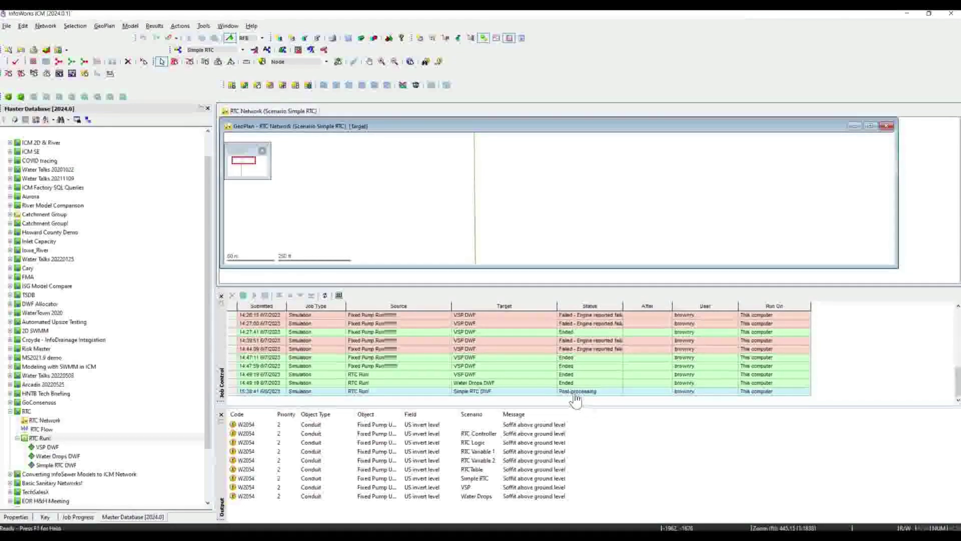
Open the Simple RTC DWF results, graph the flow through pump Fixed Pump DS.1, and close the graph after viewing it.
left_click(574, 396)
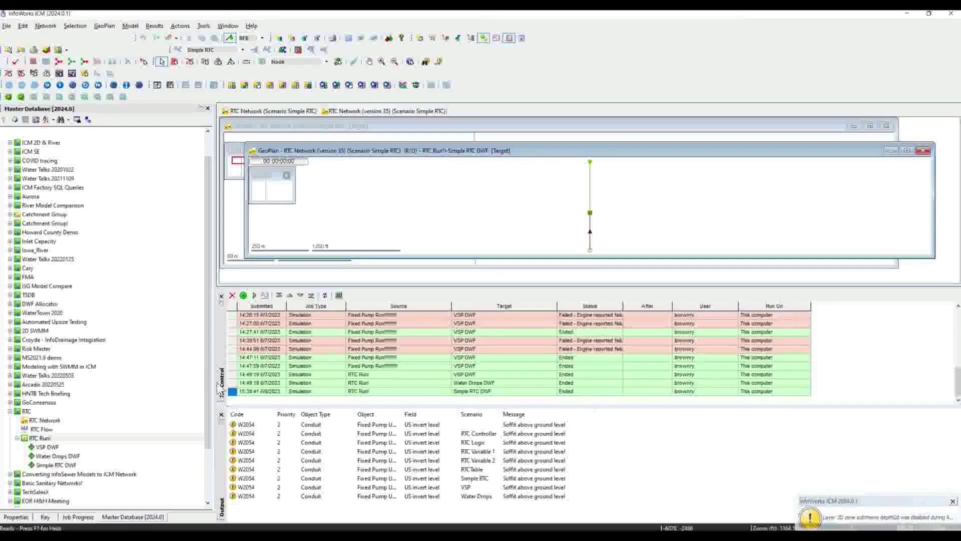
left_click(221, 415)
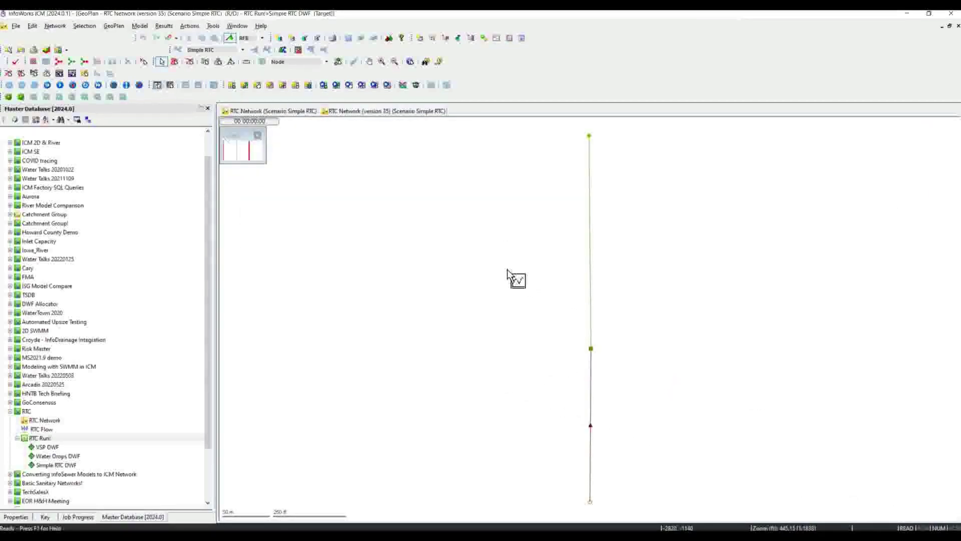
left_click(591, 387)
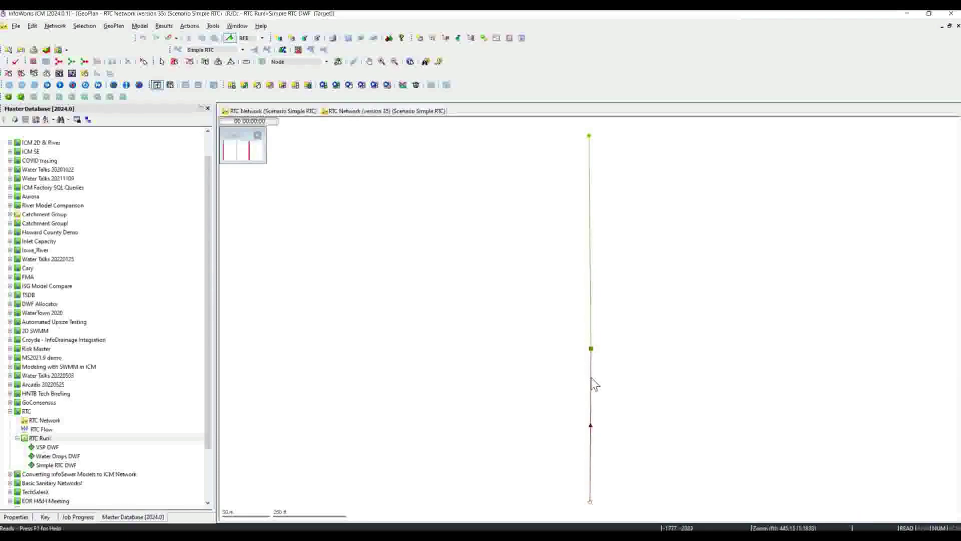
left_click(433, 257)
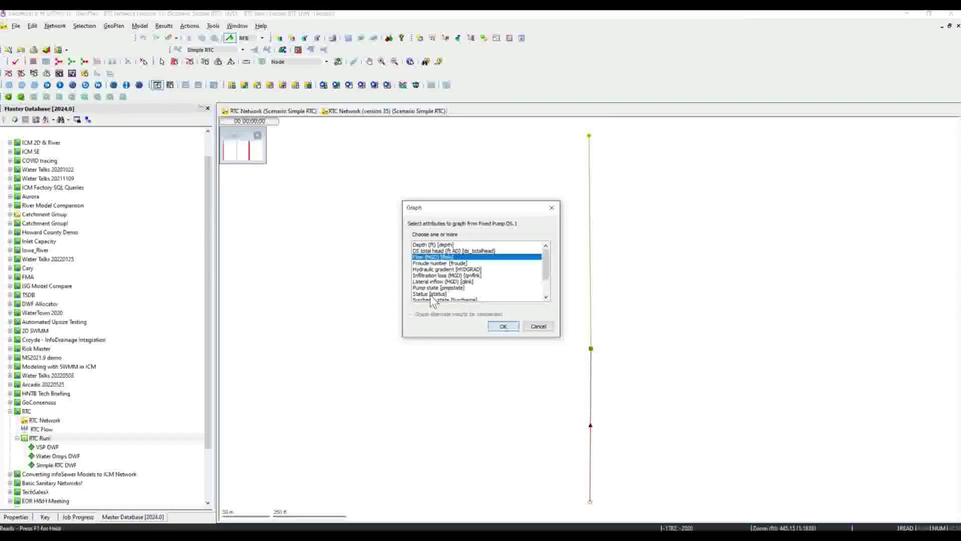
left_click(503, 326)
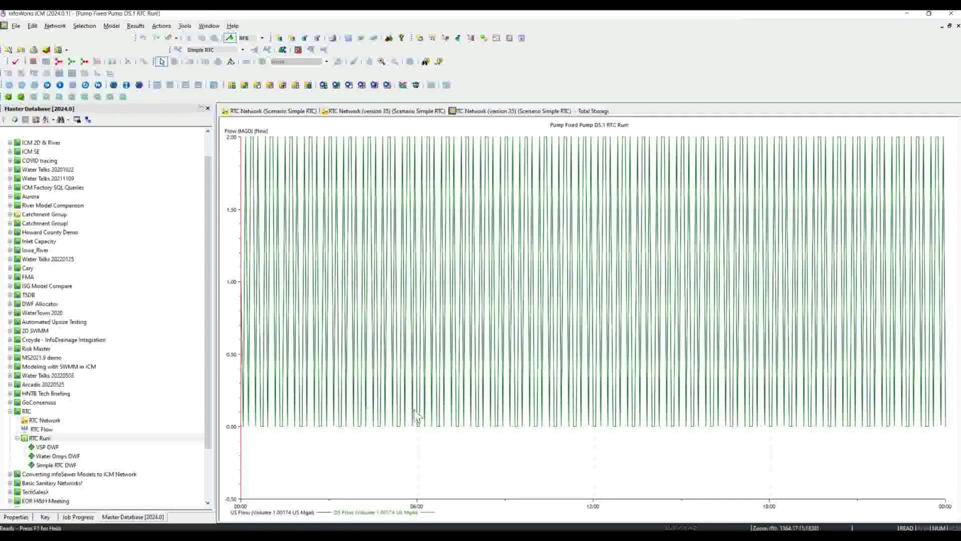
right_click(505, 122)
left_click(518, 145)
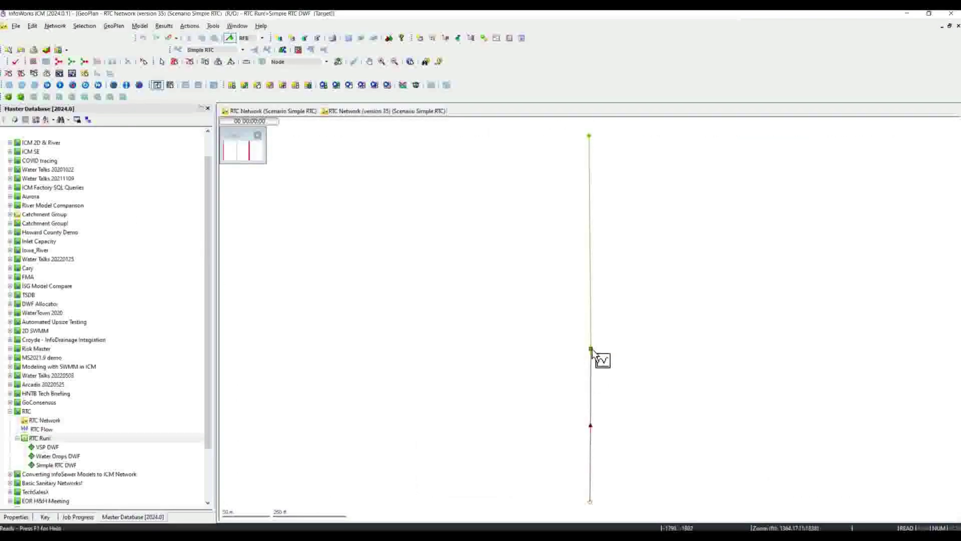
Graph the level at node Fixed Pump DS, examine its peaks and troughs against the pump switching levels, and close the graph.
left_click(435, 276)
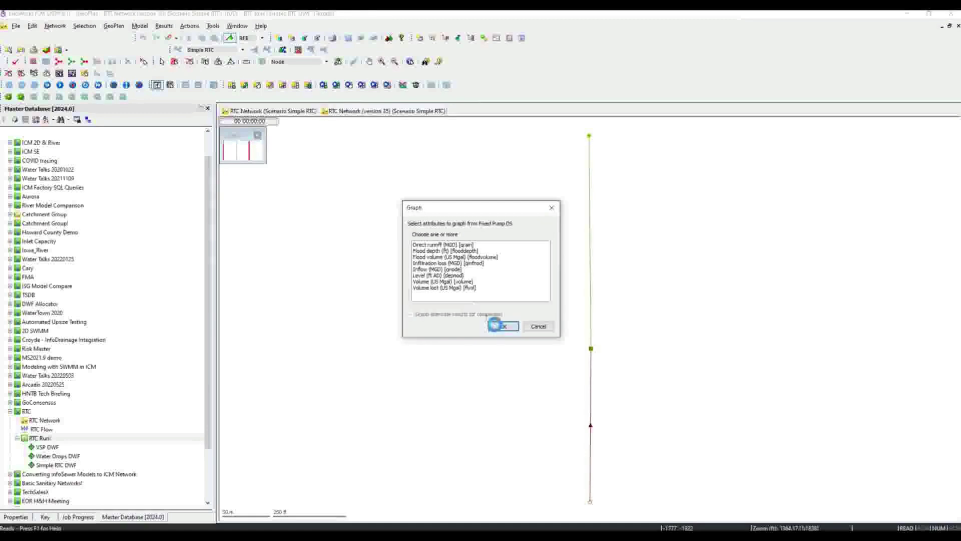
left_click(441, 275)
key("Return")
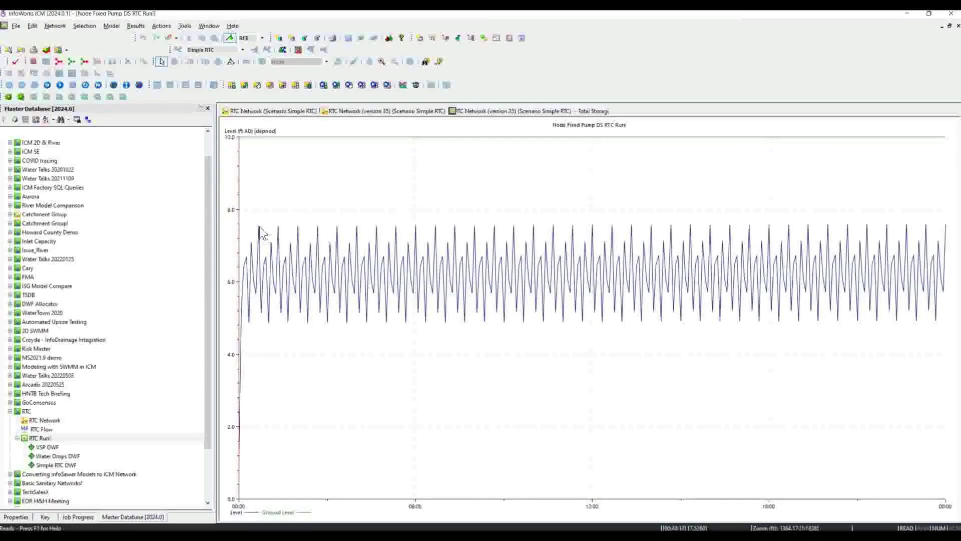
mouse_move(260, 228)
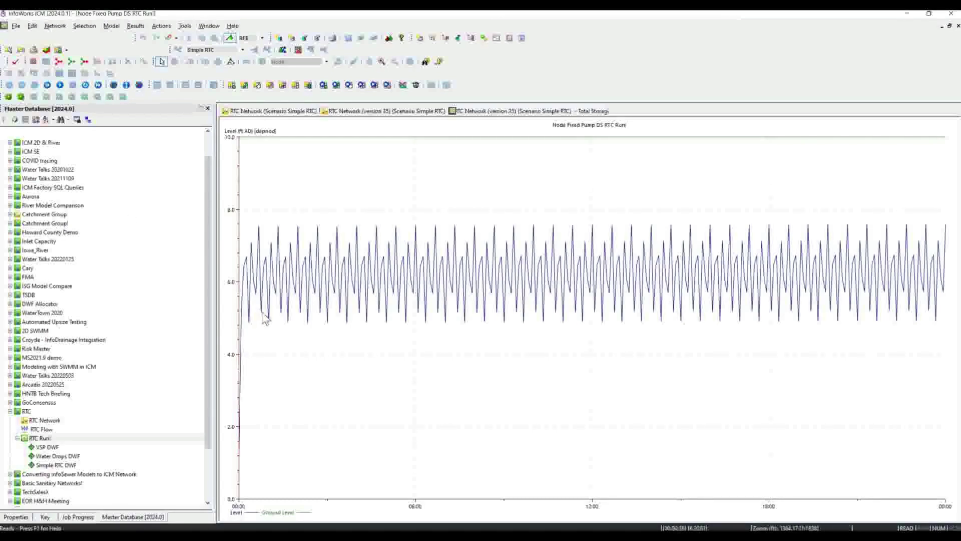
right_click(503, 111)
left_click(523, 123)
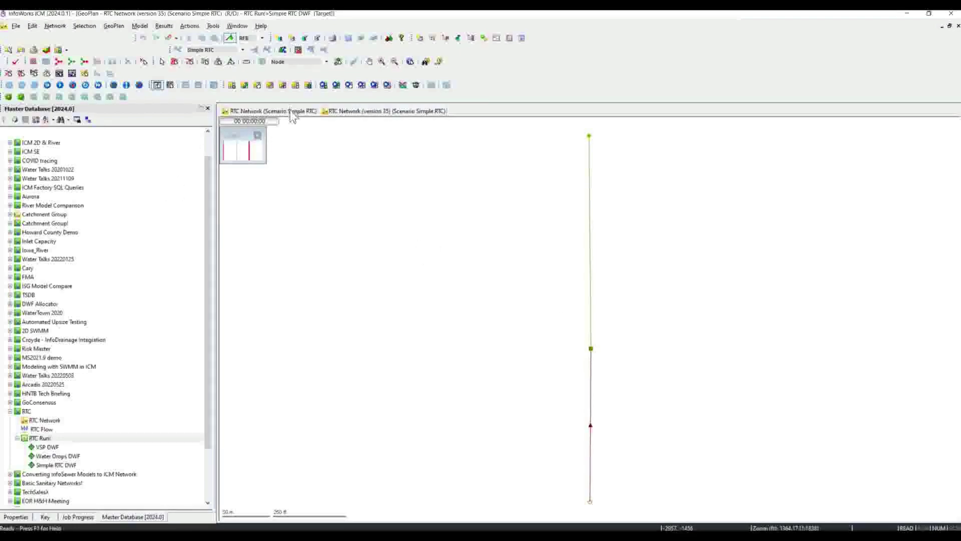
Open RTC Run! from the RTC group, set its timestep to 5 seconds, and run the simulations on this computer.
left_click(41, 438)
double_click(41, 438)
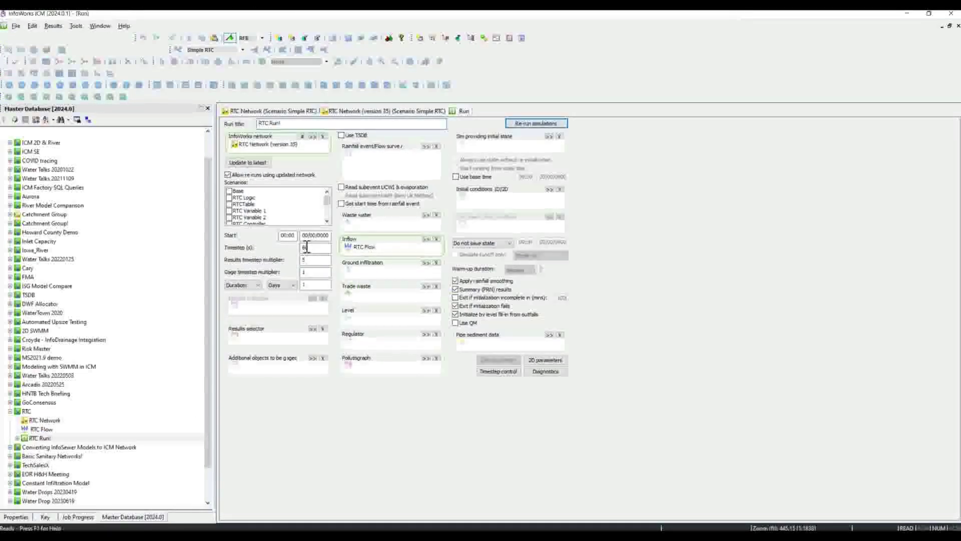
left_click(307, 247)
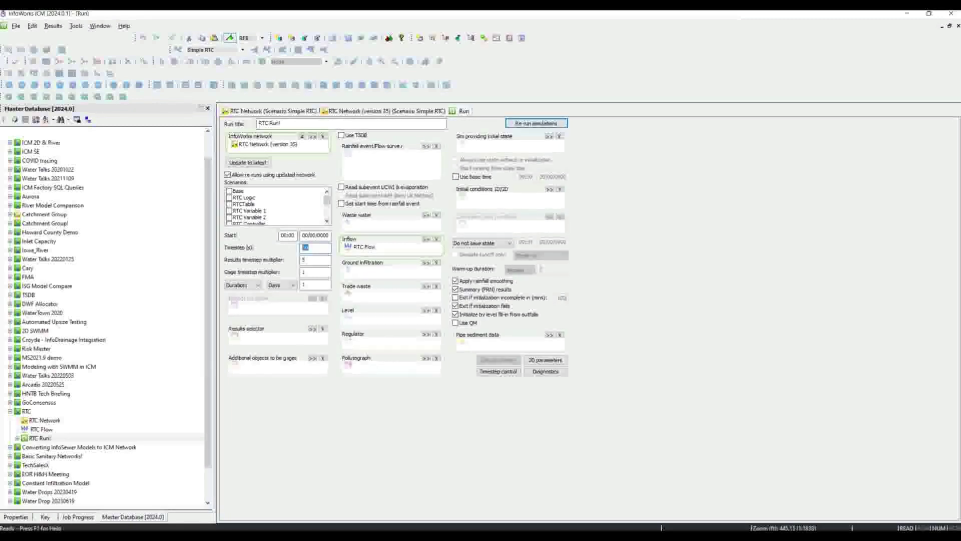
type("5")
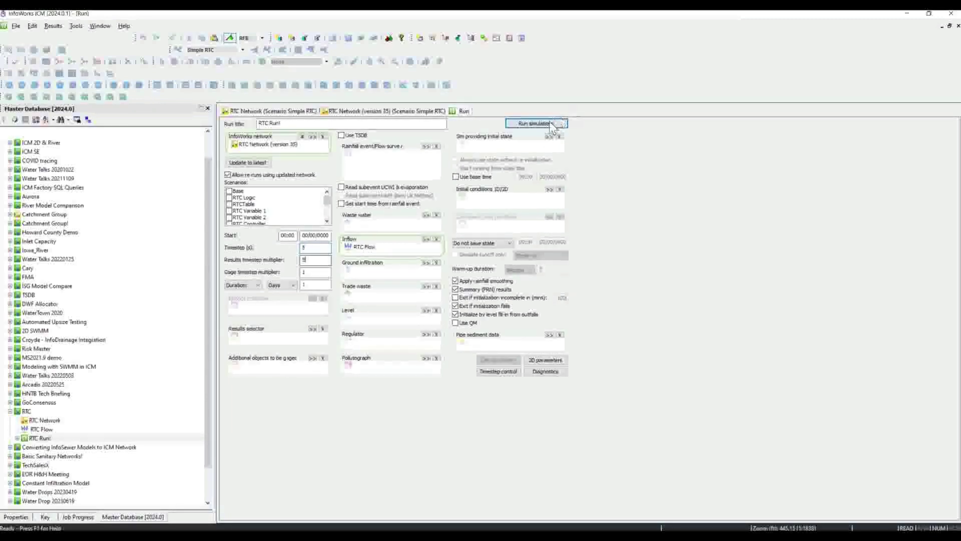
left_click(549, 124)
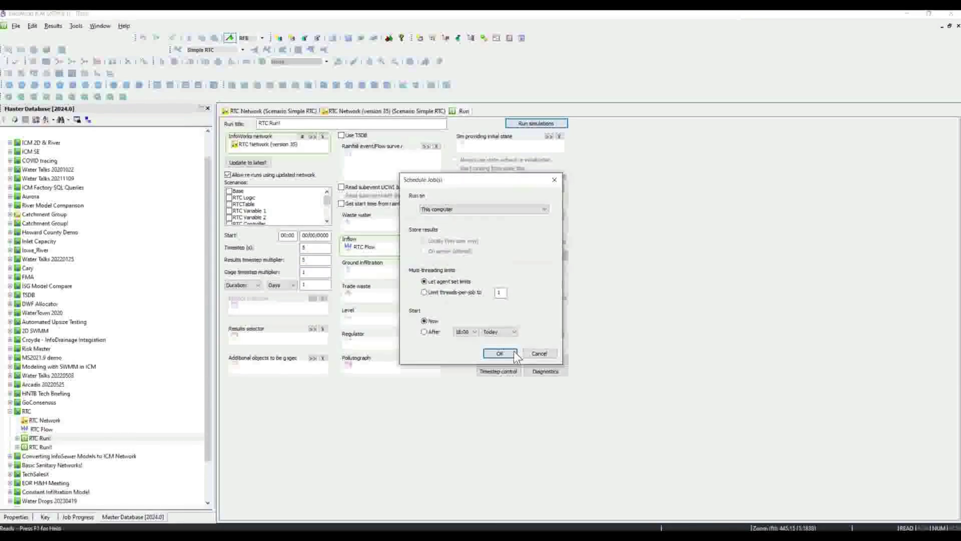
left_click(499, 353)
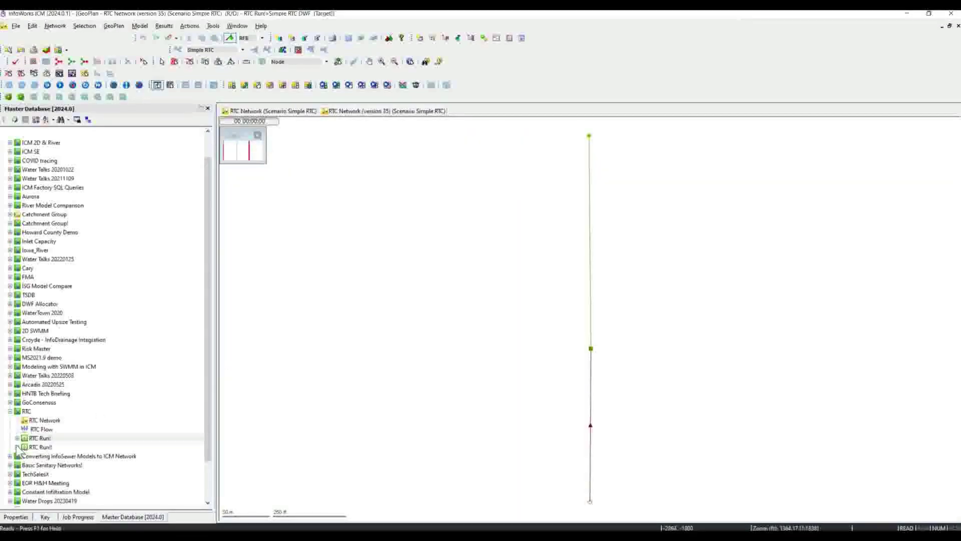
Open the Simple RTC DWF results from the new RTC Run!! in a GeoPlan view.
left_click(17, 446)
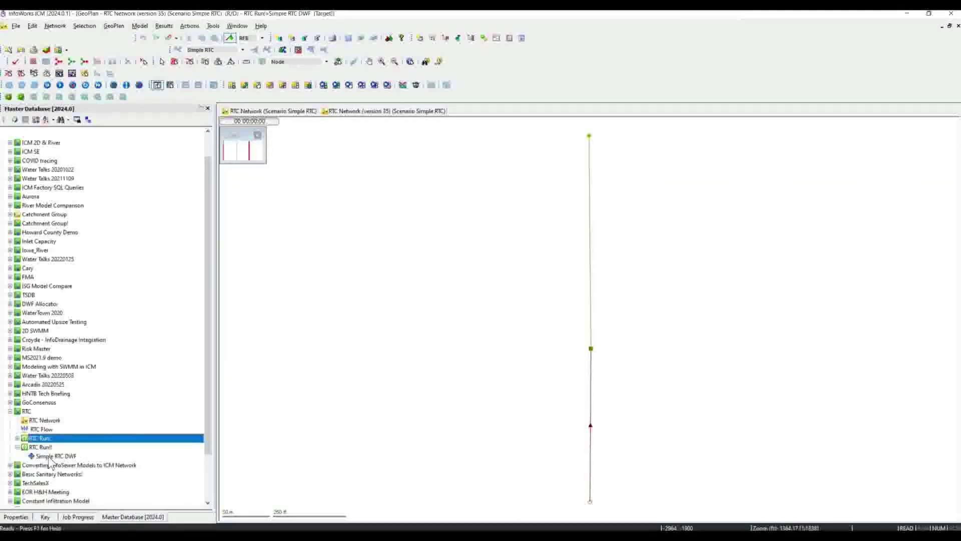
mouse_move(52, 462)
left_click_drag(57, 459, 268, 191)
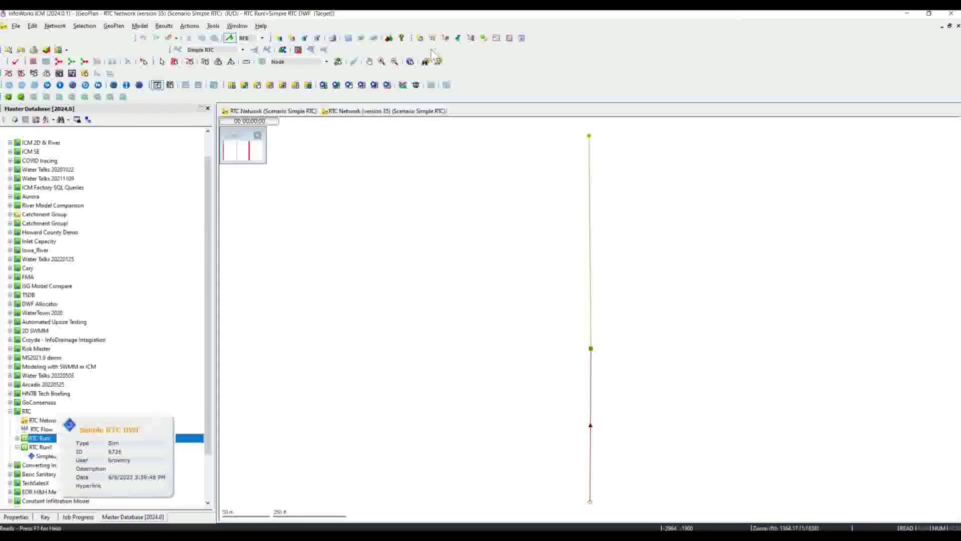
left_click(483, 39)
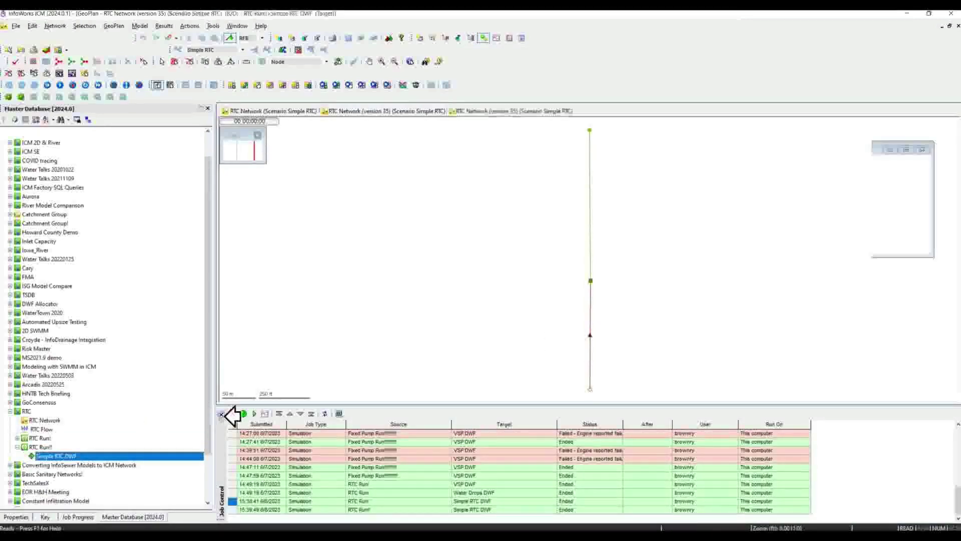
Graph the flow through pump Fixed Pump DS.1 for the 5-second run and close the graph.
left_click(591, 398)
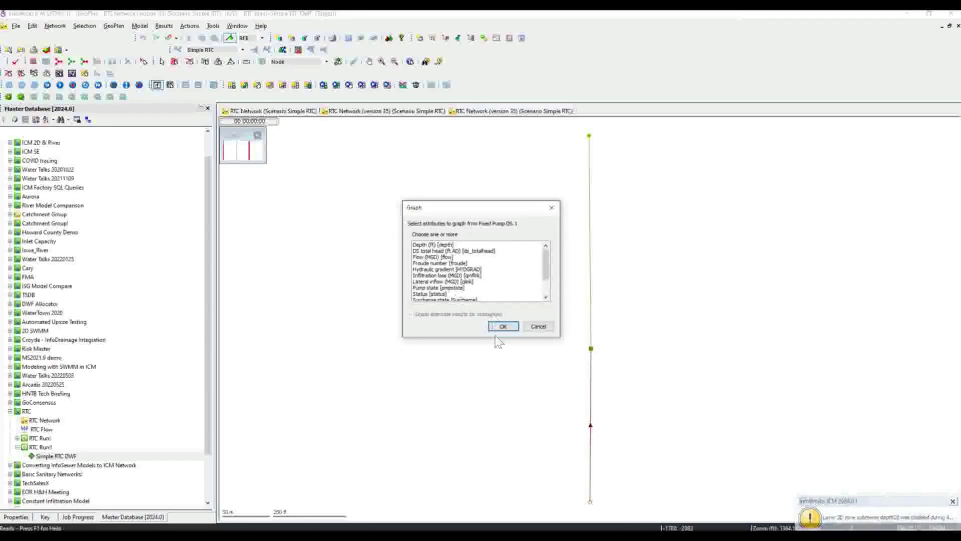
left_click(433, 257)
key("Return")
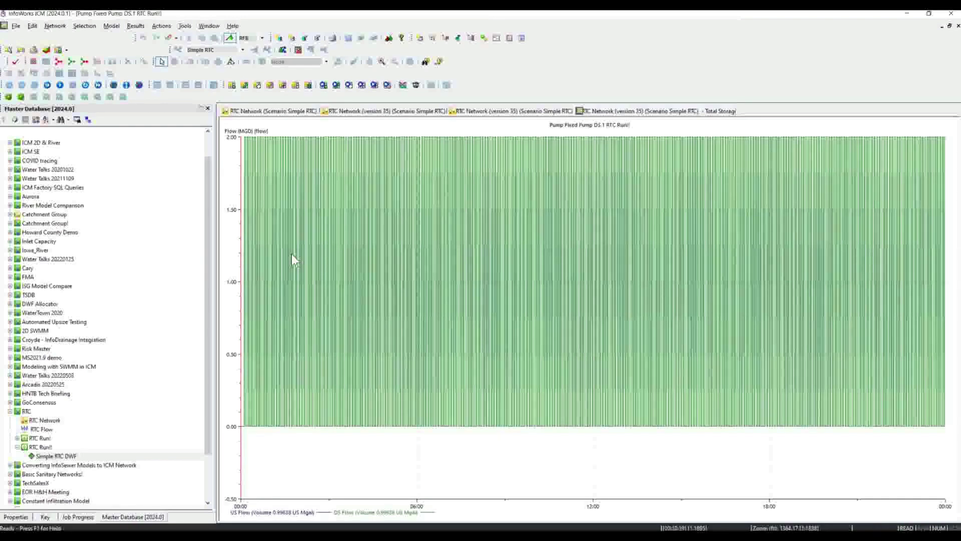
right_click(603, 113)
key("Return")
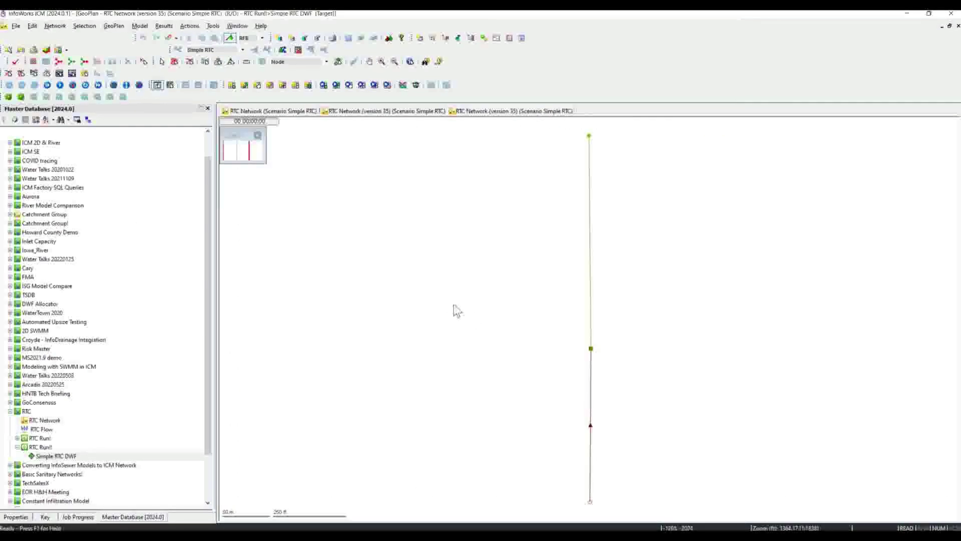
Graph the status of pump Fixed Pump DS.1 for the 5-second run and close the graph.
key("s")
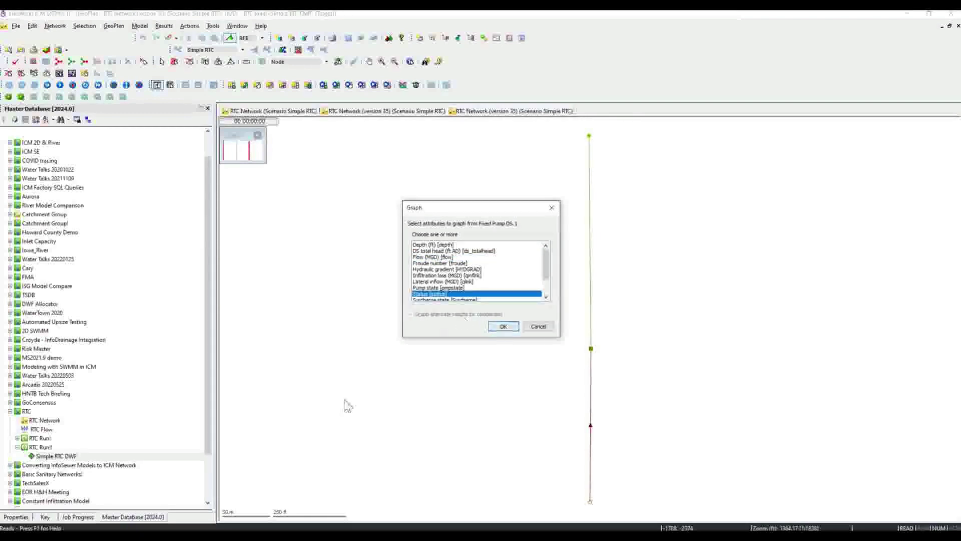
key("Return")
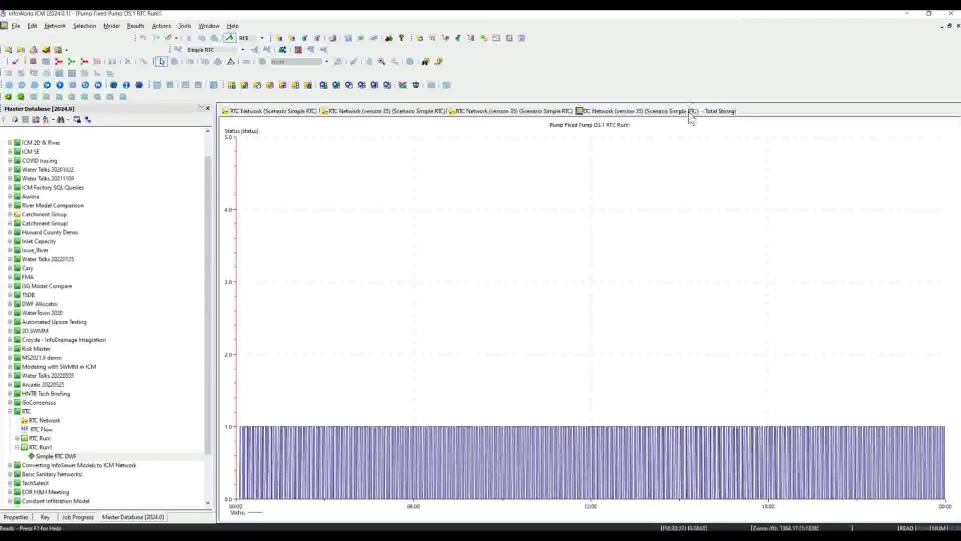
left_click_drag(690, 112, 594, 356)
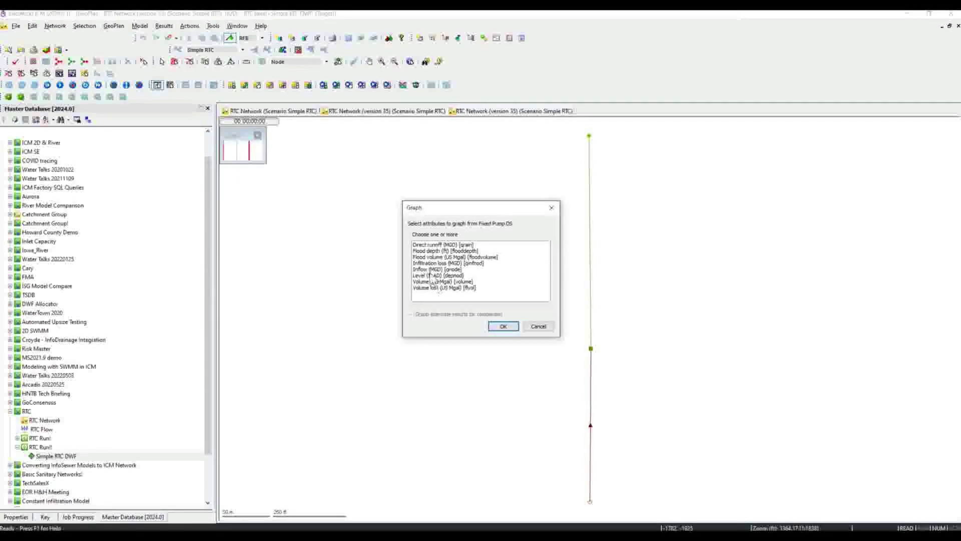
Graph the level at node Fixed Pump DS for the 5-second run and examine its peaks and troughs.
key("l")
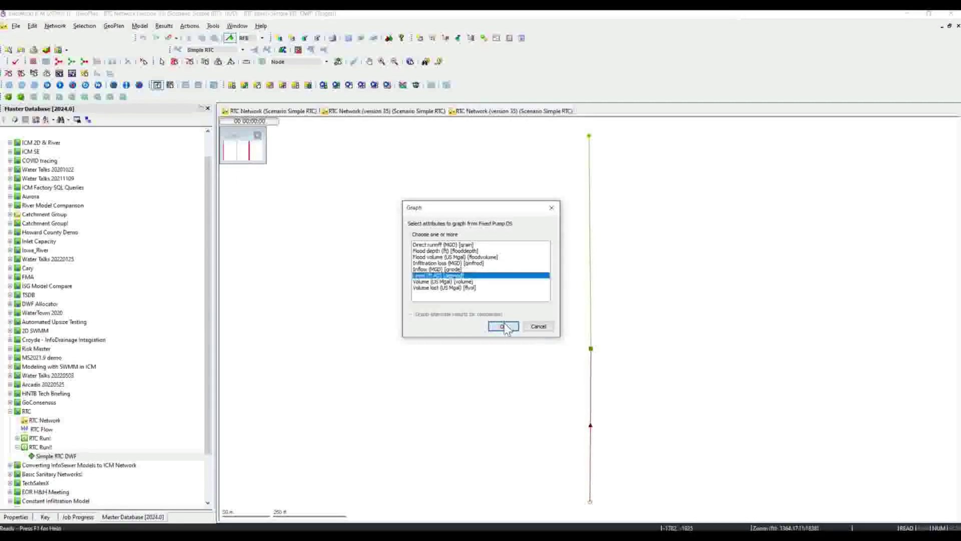
left_click(502, 326)
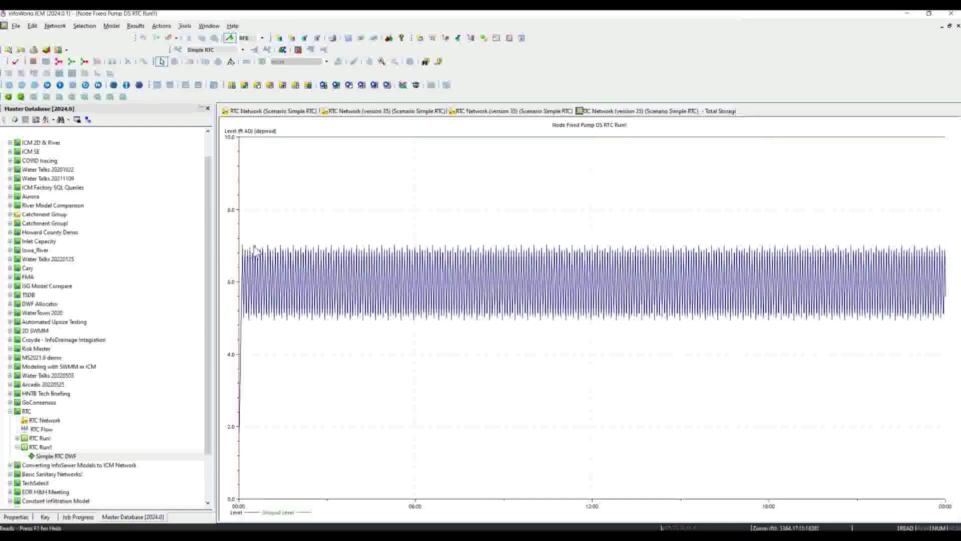
mouse_move(256, 249)
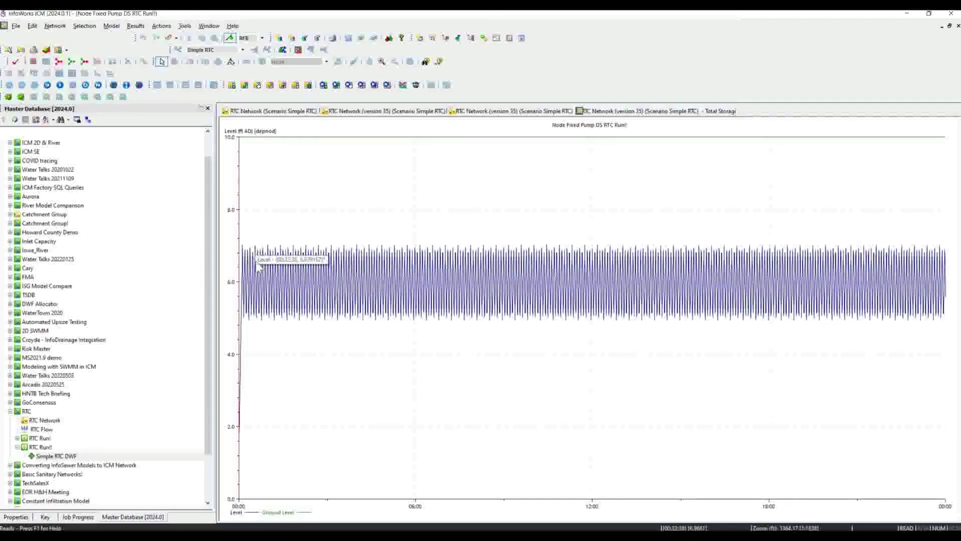
mouse_move(262, 323)
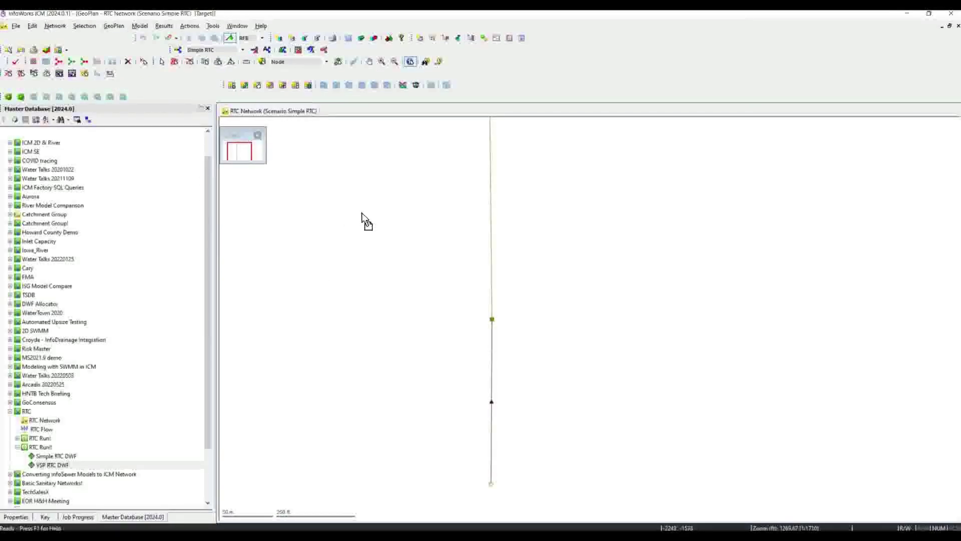
Create a new network scenario named VSP RTC without copying an existing scenario.
left_click(178, 50)
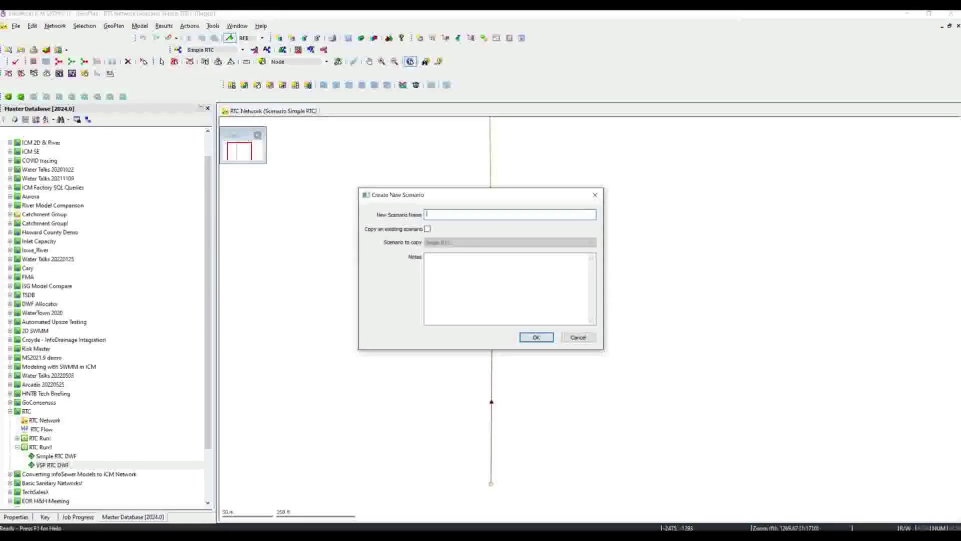
type("VSP RTC")
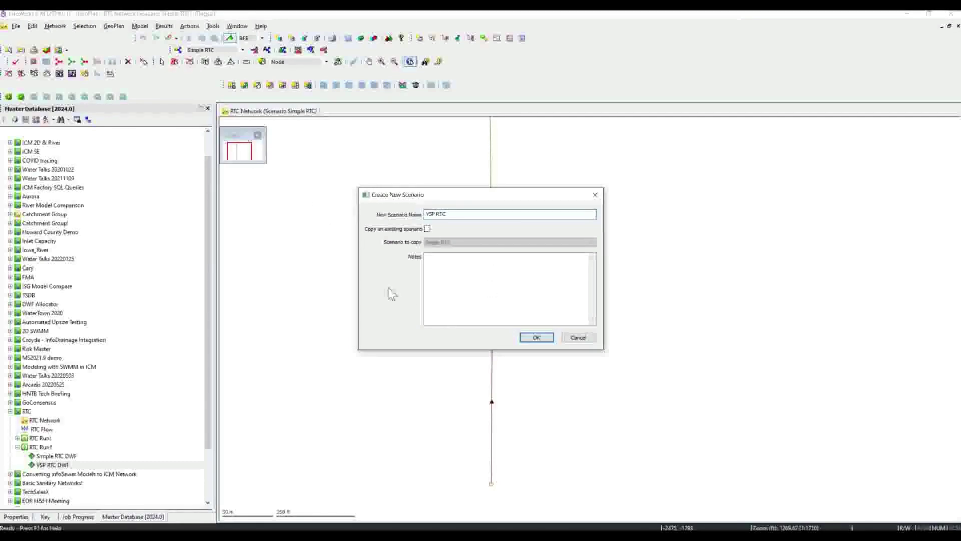
left_click(535, 337)
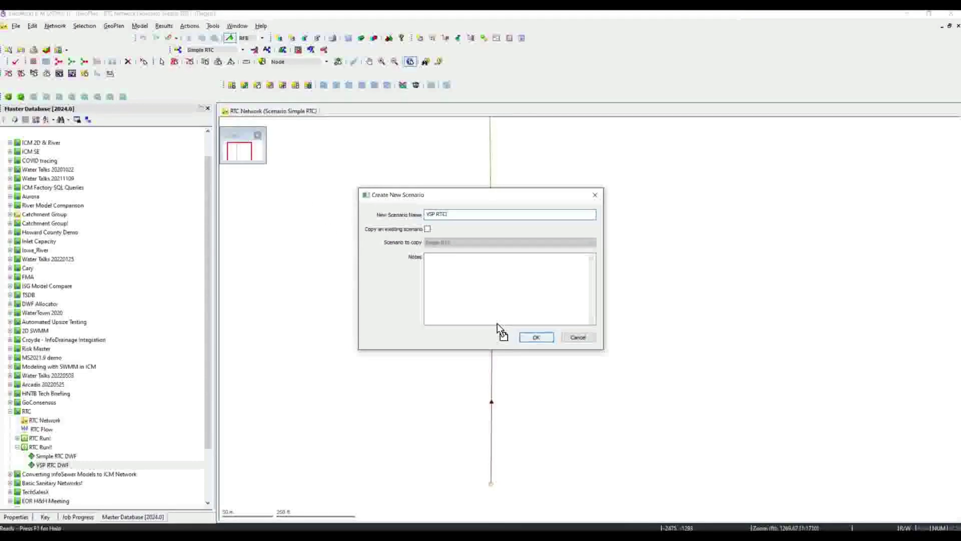
Change the link type of pump Fixed Pump DS.1 to VSPPMP (Variable speed pump (RTC)).
double_click(491, 390)
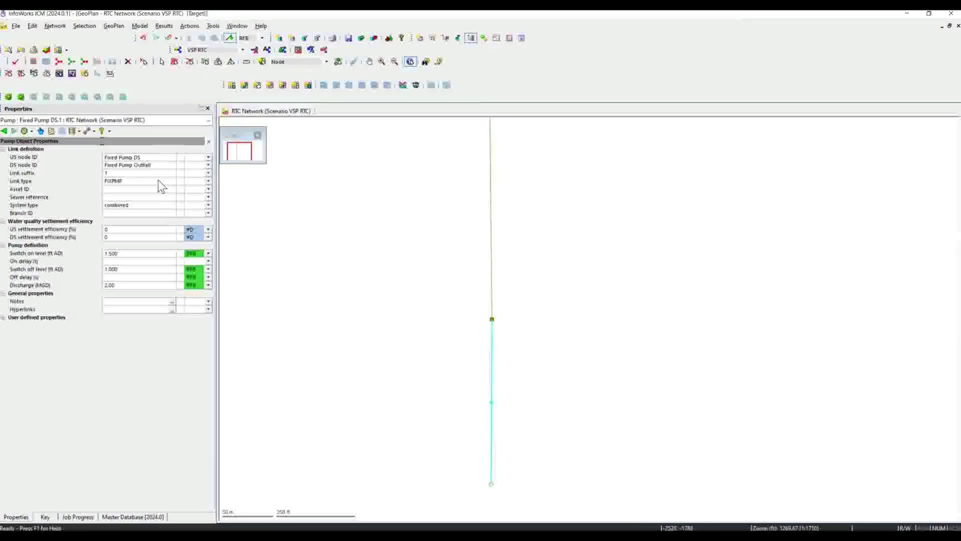
left_click(160, 181)
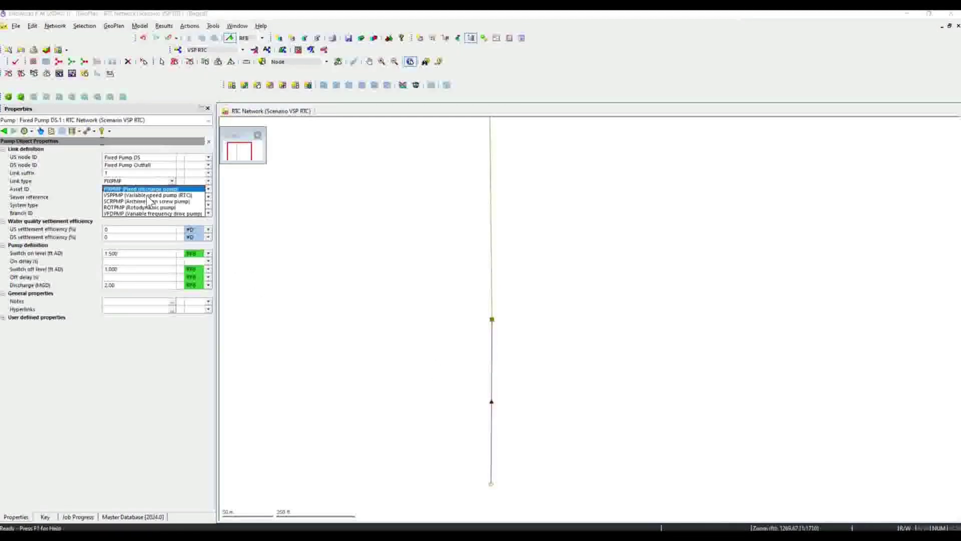
left_click(151, 195)
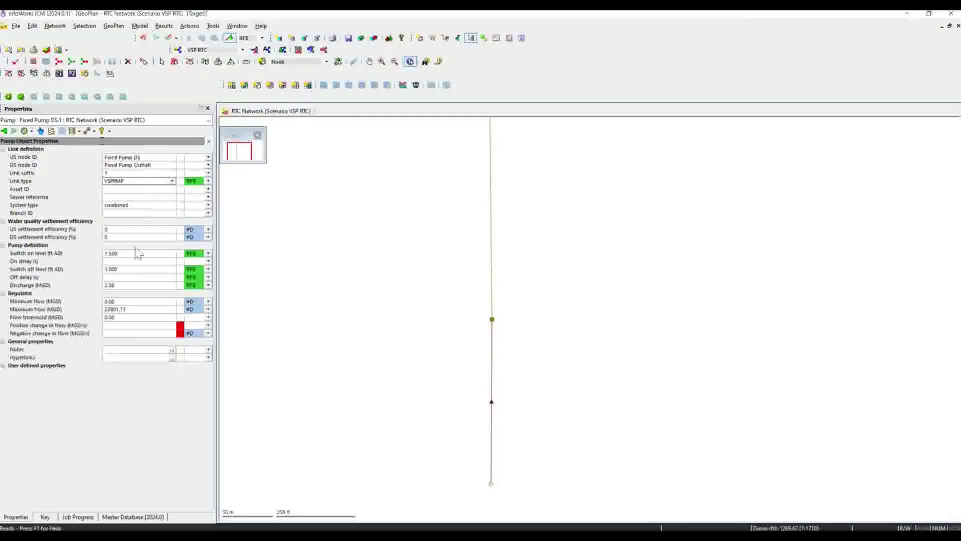
Set the pump's regulator maximum flow to 2 MGD and its positive and negative changes in flow to 0.0200 MGD/s.
left_click(123, 310)
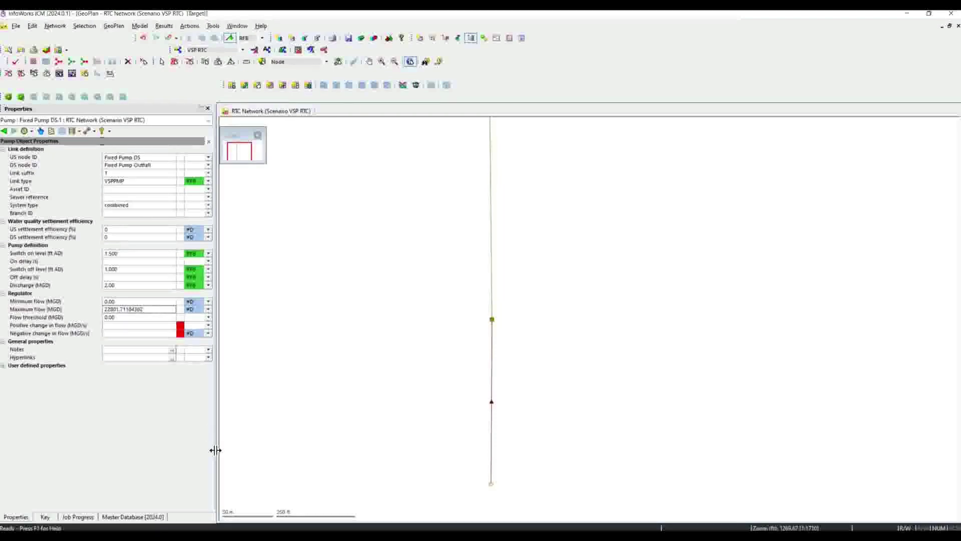
type("2")
key("Return")
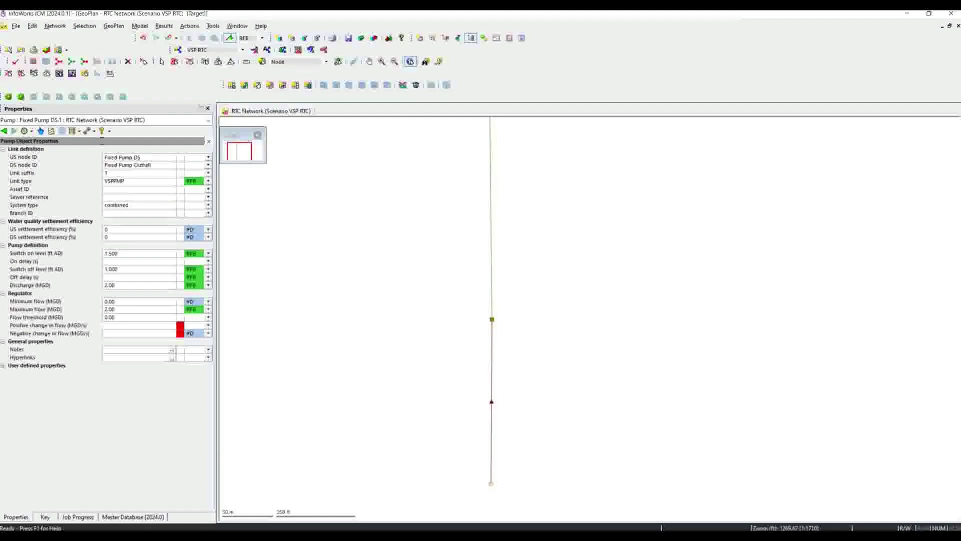
key("Return")
type("0.0")
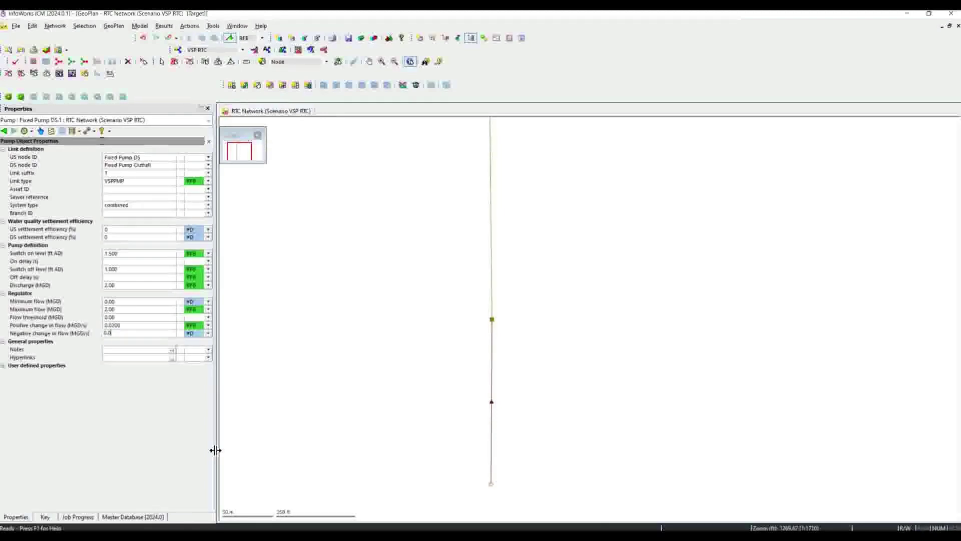
type("200")
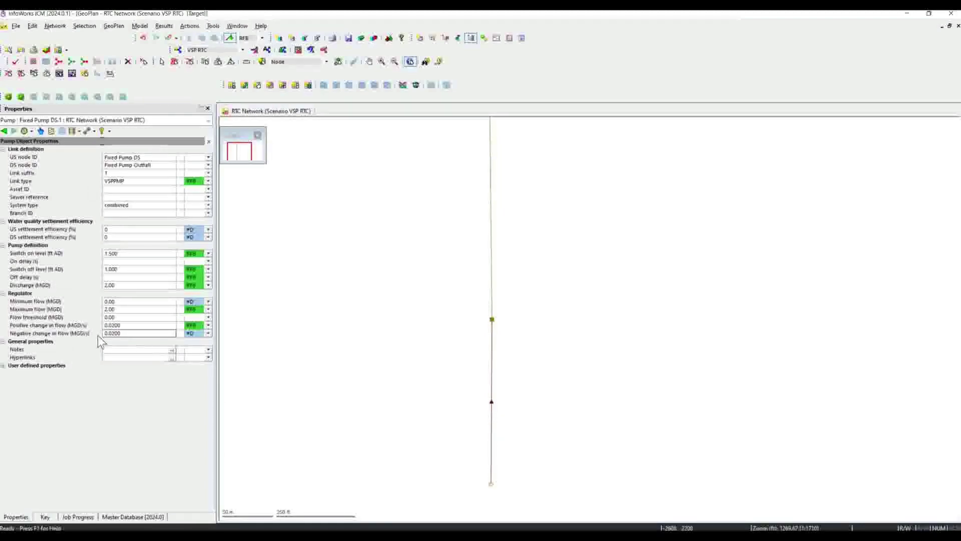
Open the RTC definition for the VSP RTC scenario and remove the existing Fixed Pump DS.1 regulator.
left_click(417, 87)
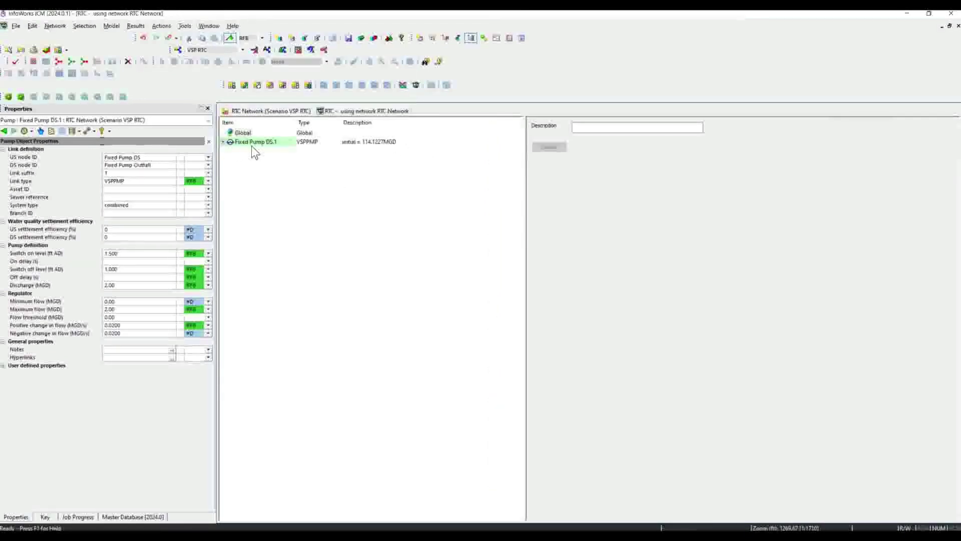
left_click(233, 143)
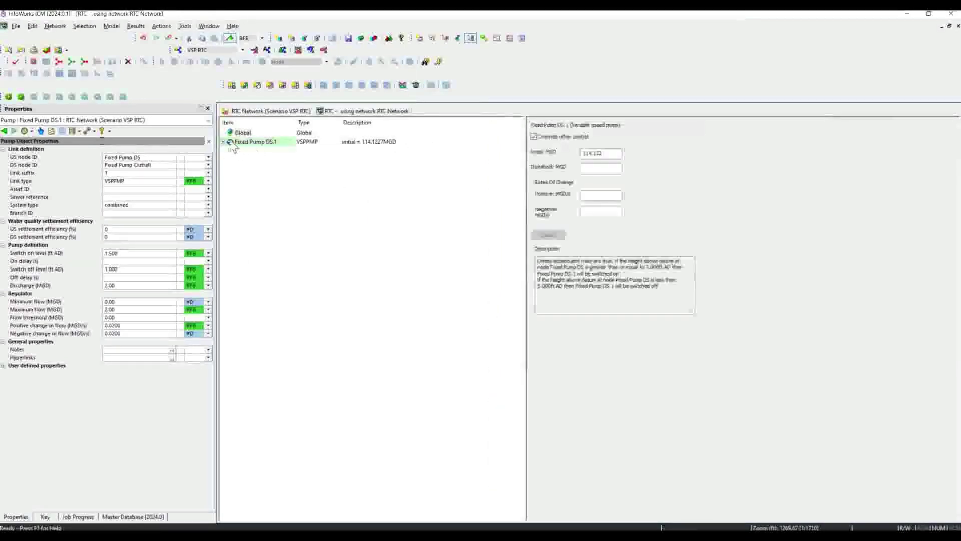
right_click(232, 144)
left_click(223, 141)
left_click(223, 141)
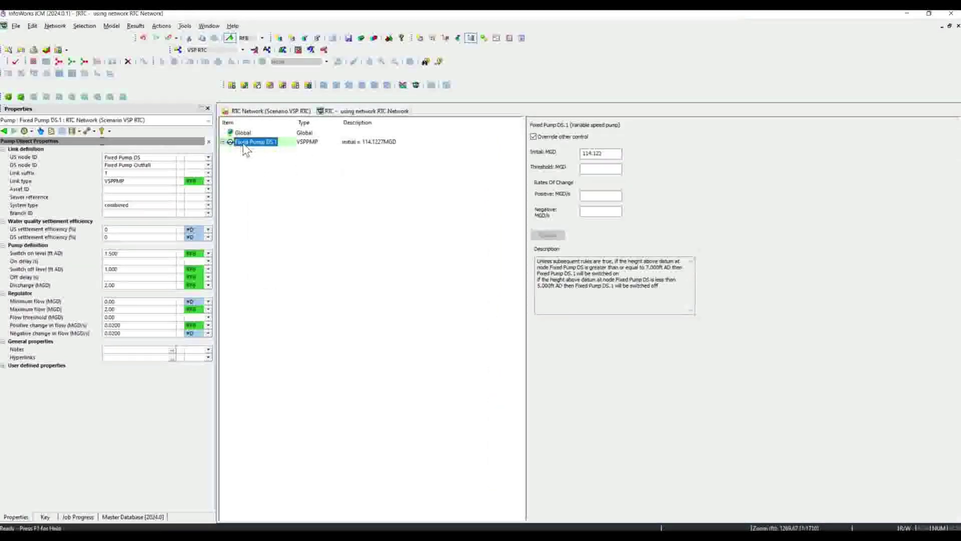
right_click(244, 146)
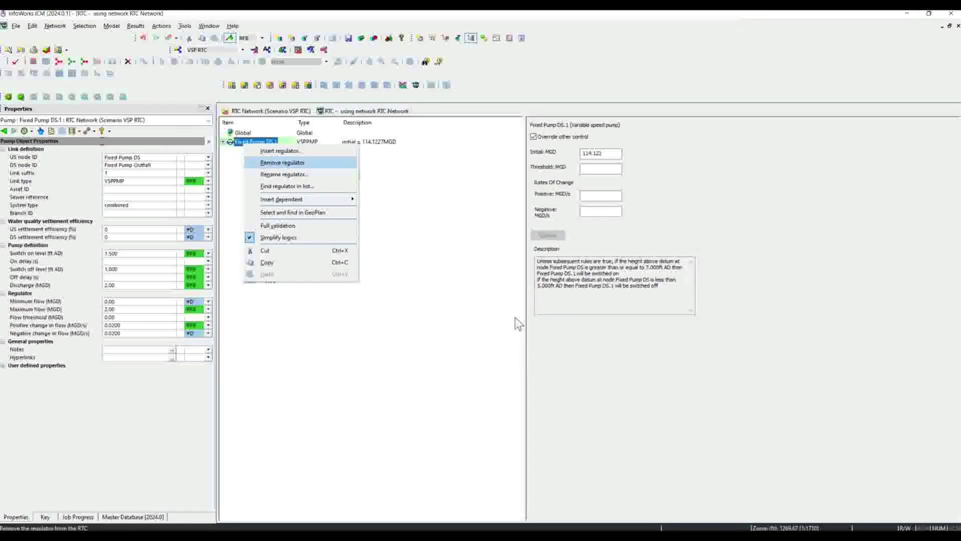
key("Return")
key("Return")
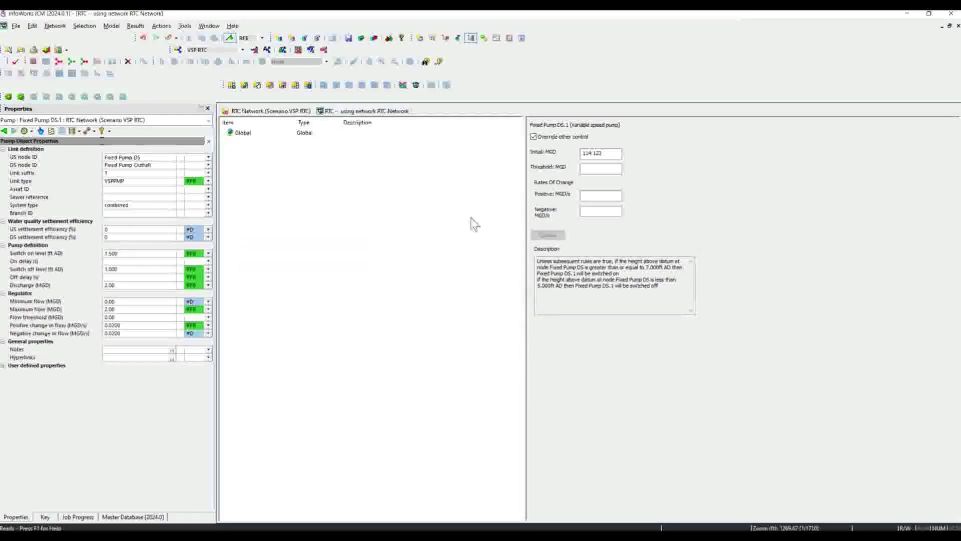
Insert the Fixed Pump DS.1 regulator into the global RTC definition.
right_click(245, 134)
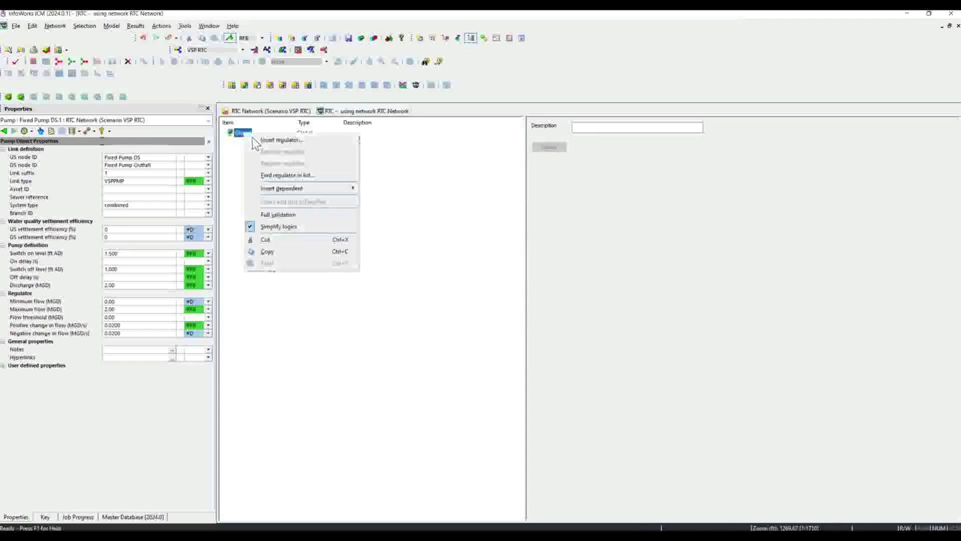
key("Return")
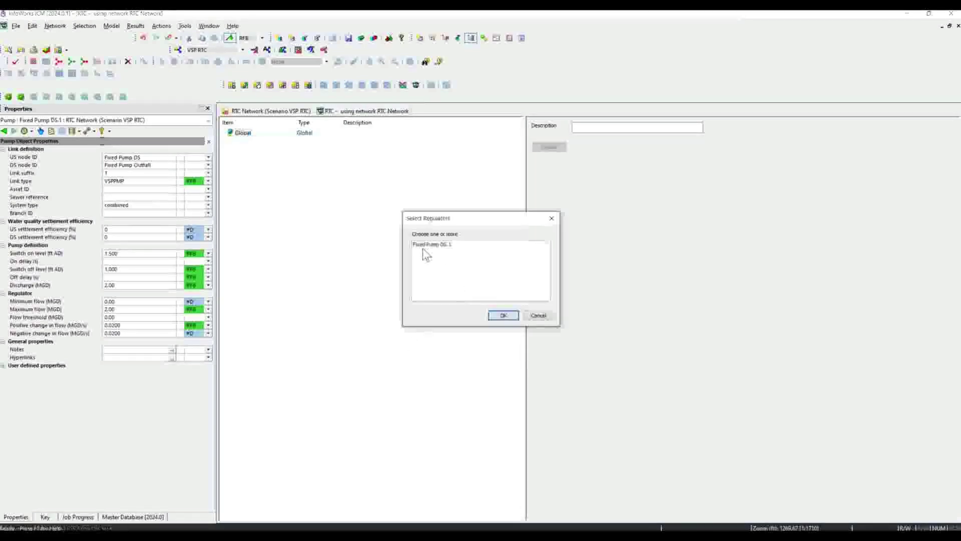
left_click(431, 245)
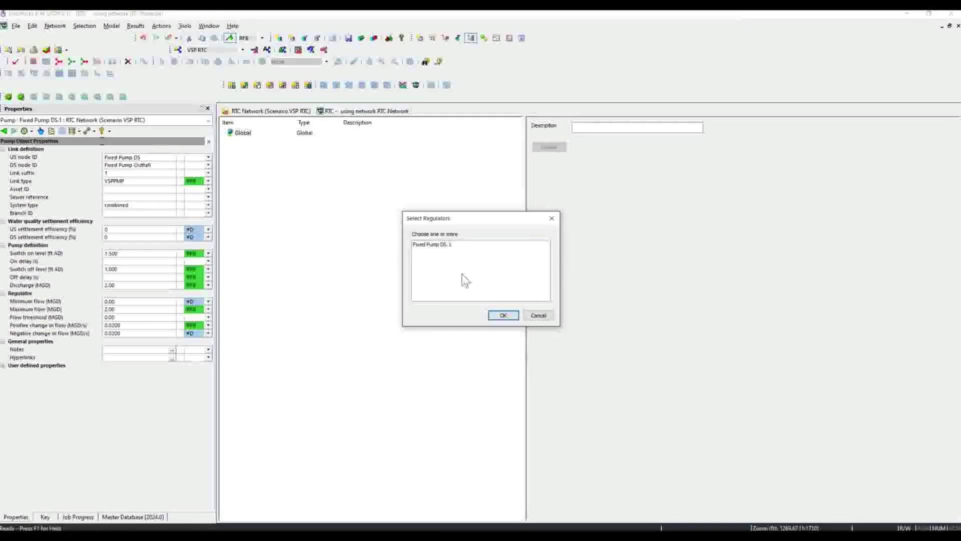
left_click(504, 315)
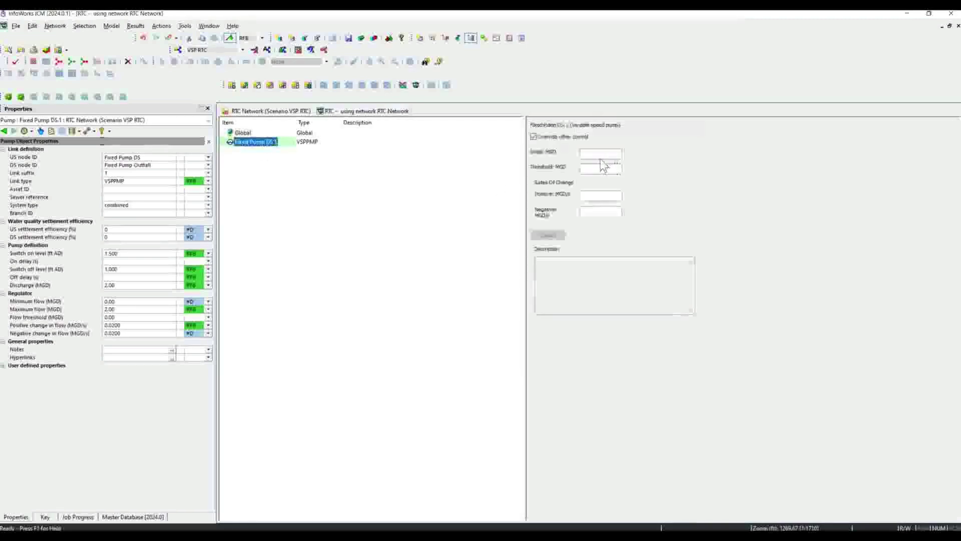
Set the Fixed Pump DS.1 regulator's initial flow to 1 MGD, threshold to 0 and both rates of change to 0.02 MGD/s.
left_click(597, 154)
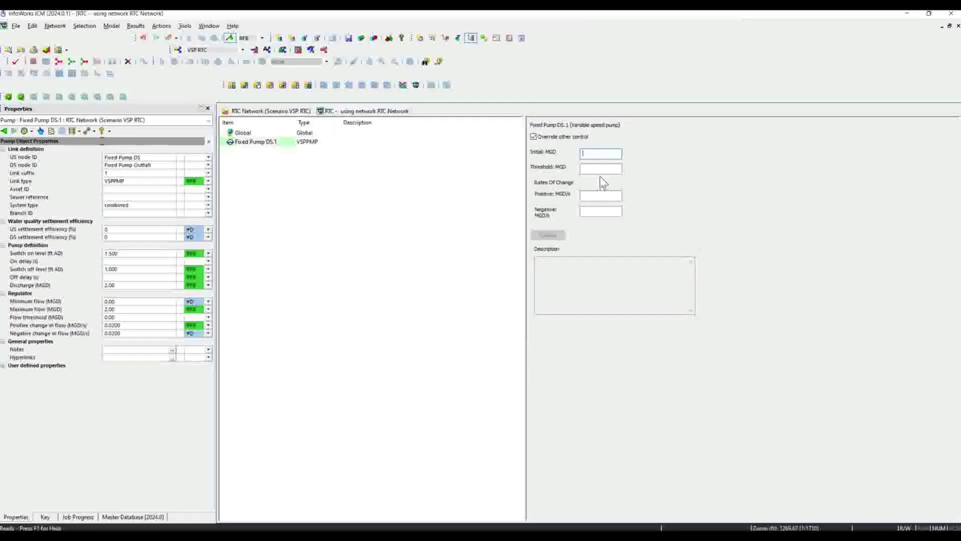
left_click(596, 170)
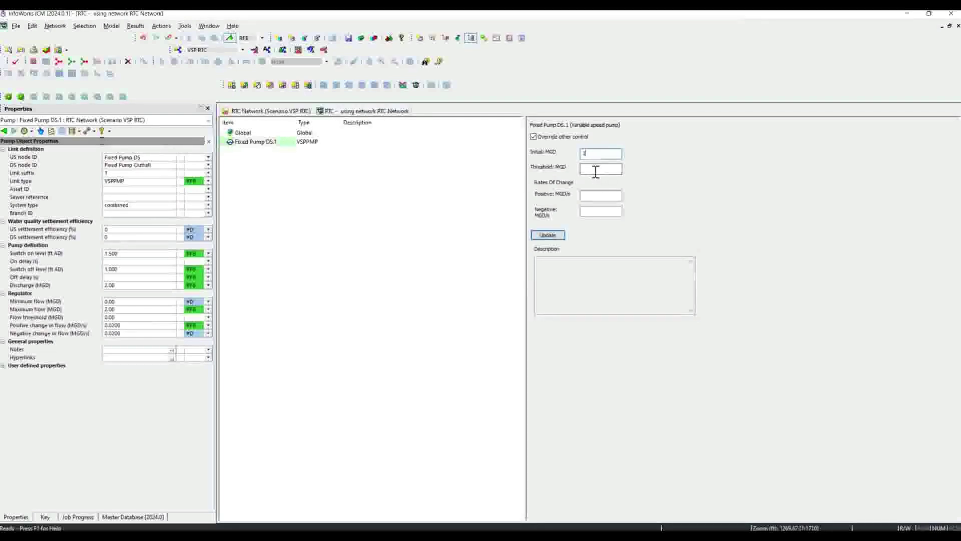
left_click(592, 197)
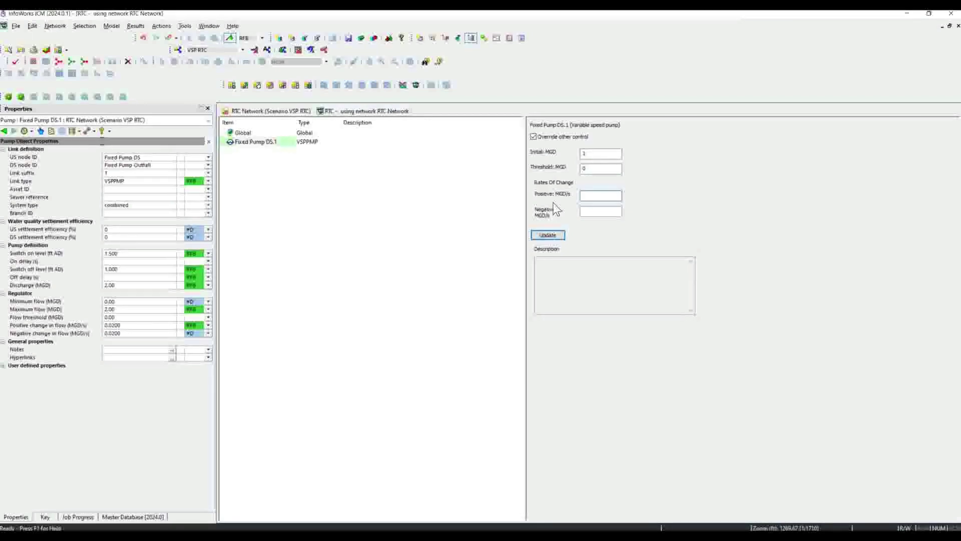
type("0.0")
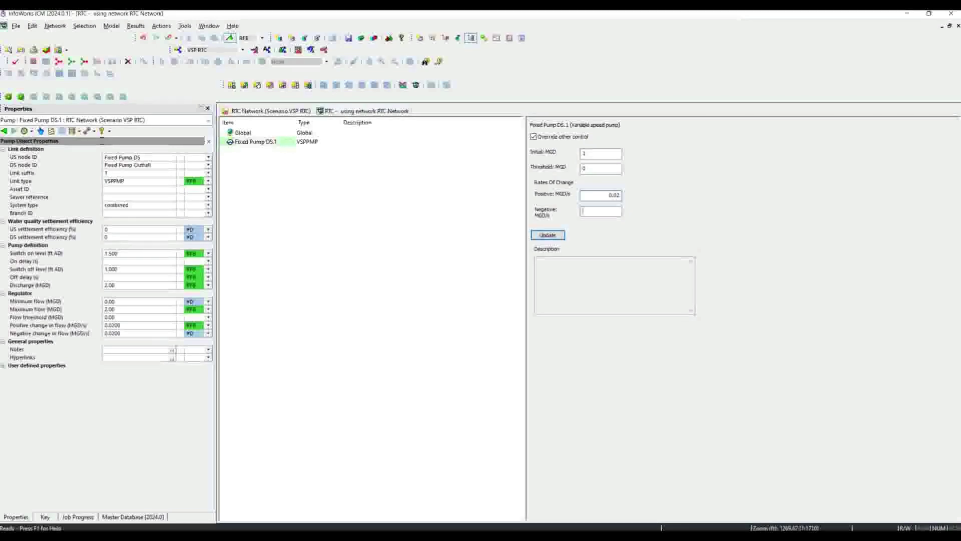
type("2")
key("Tab")
type("0.02")
left_click(546, 238)
Add a dependent range to the Fixed Pump DS.1 regulator and name it LEVELUP.
left_click(257, 145)
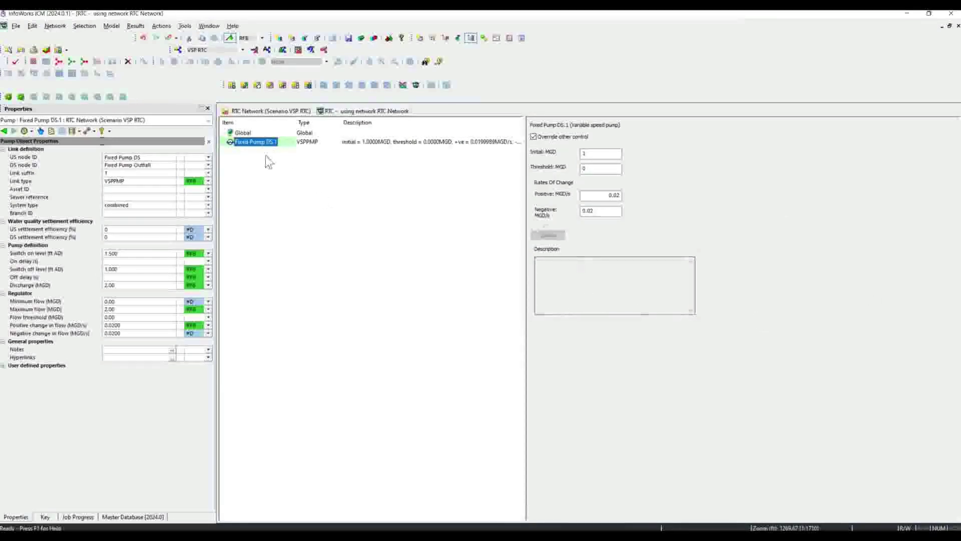
right_click(254, 146)
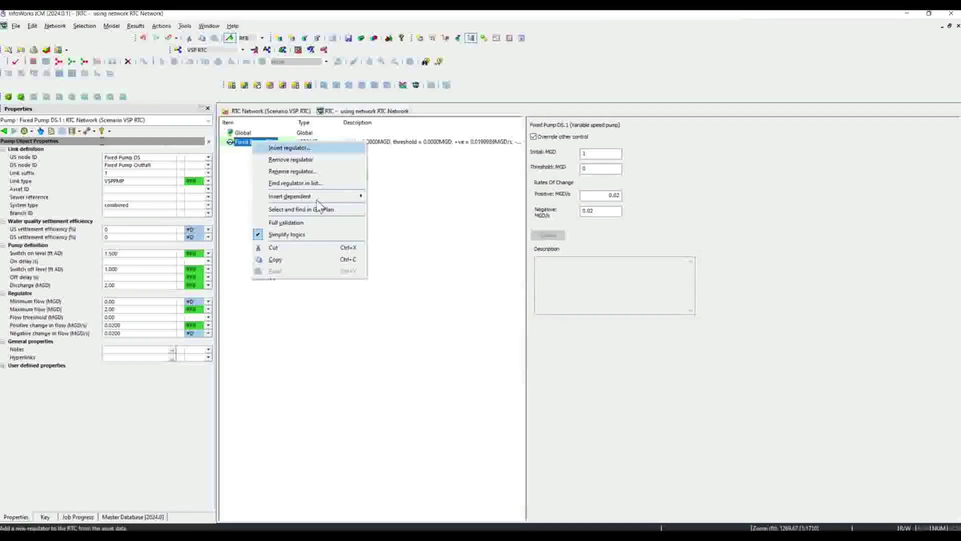
mouse_move(316, 198)
left_click(384, 199)
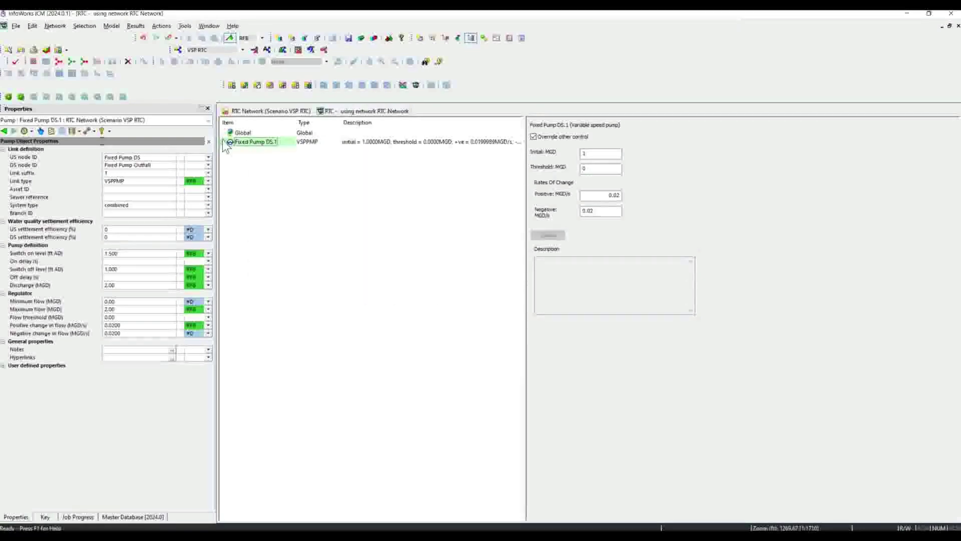
left_click(223, 142)
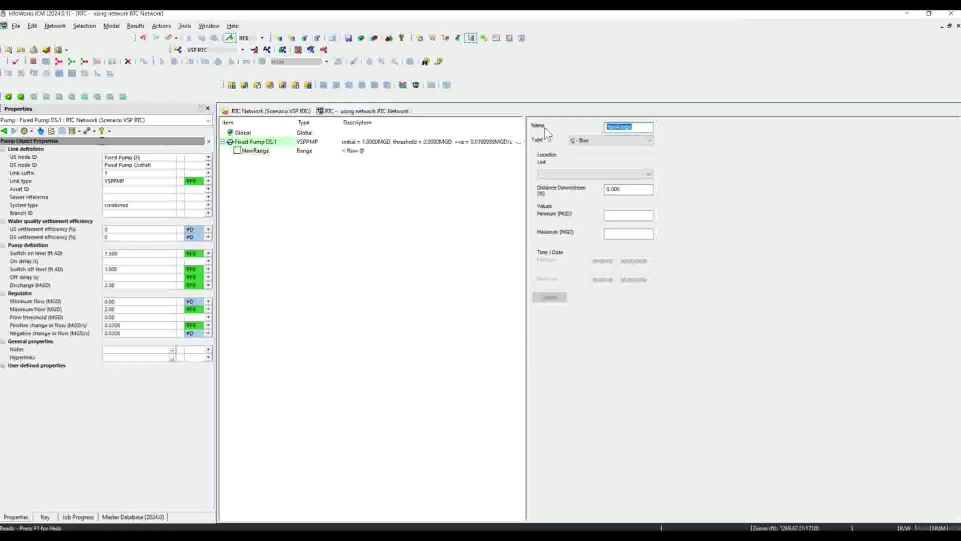
type("LEVEL")
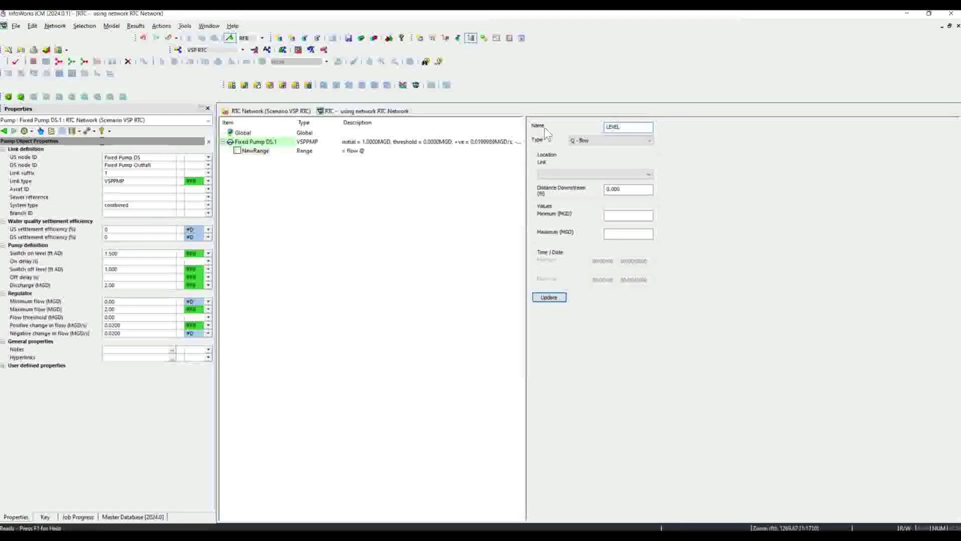
type("_P")
Define the LEVELUP range as Z - height above datum at node Fixed Pump DS with a minimum of 12 ft AD.
left_click(611, 141)
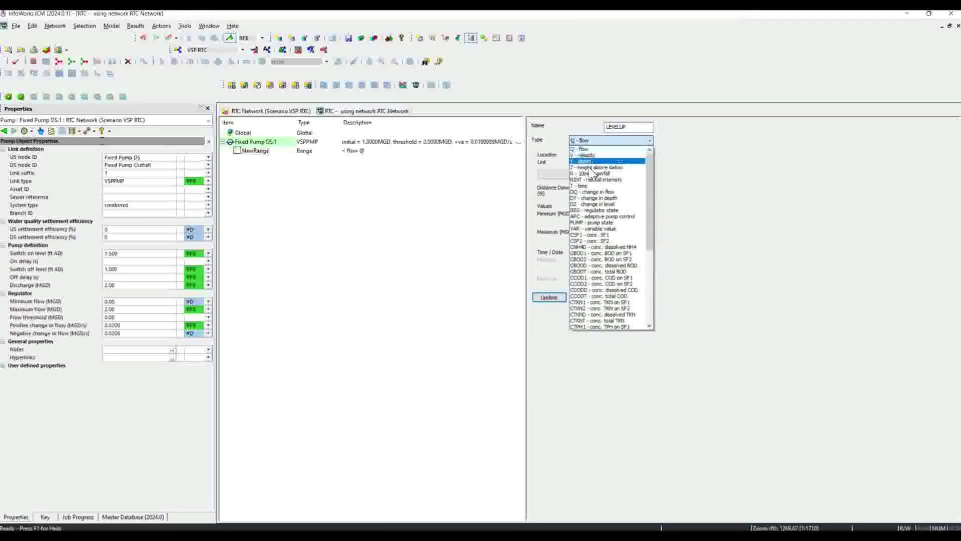
left_click(593, 165)
left_click(588, 174)
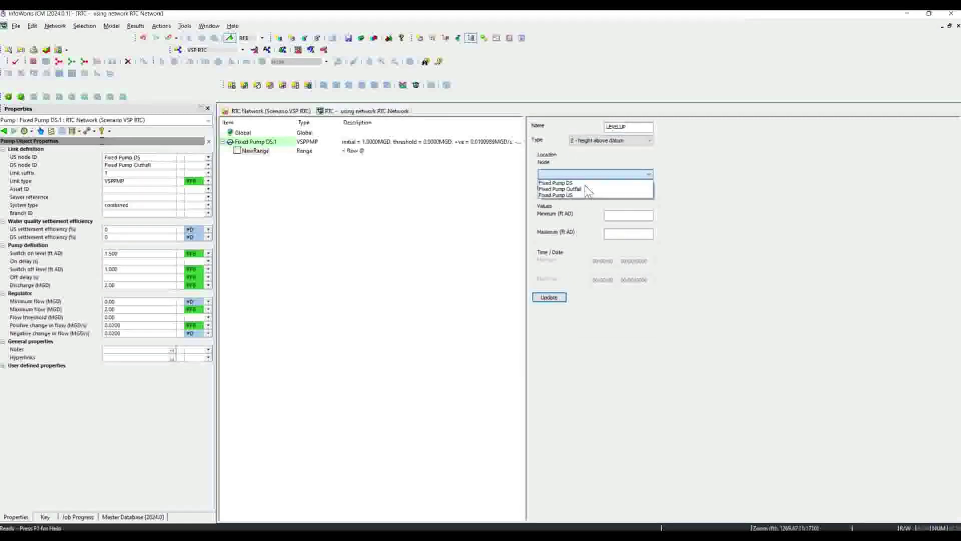
left_click(624, 190)
left_click(626, 216)
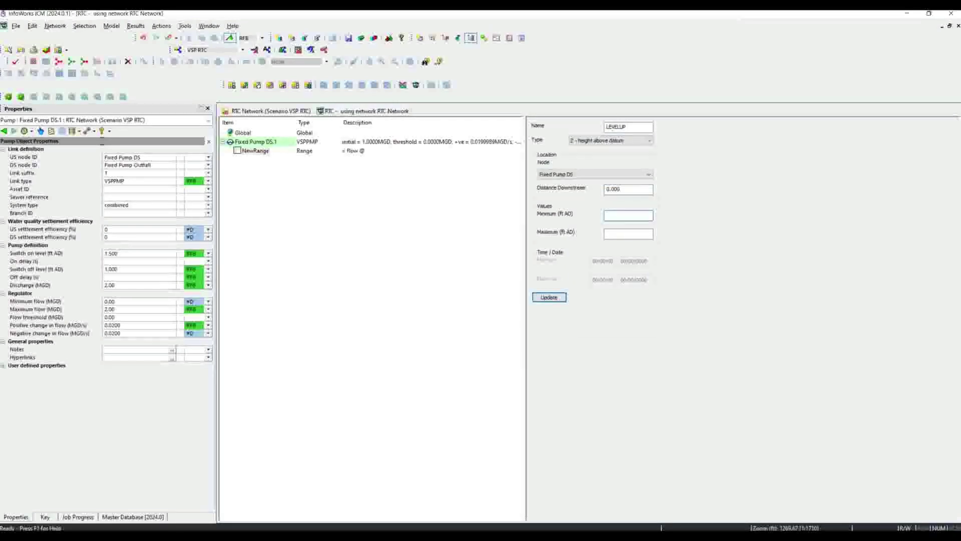
left_click(546, 299)
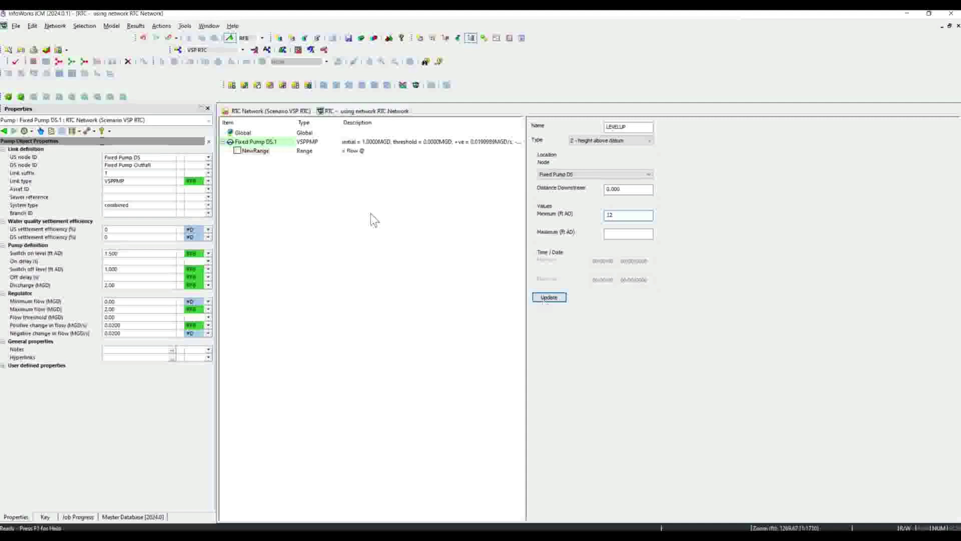
Add a second dependent range to the Fixed Pump DS.1 regulator and name it LEVELDOWN.
left_click(252, 150)
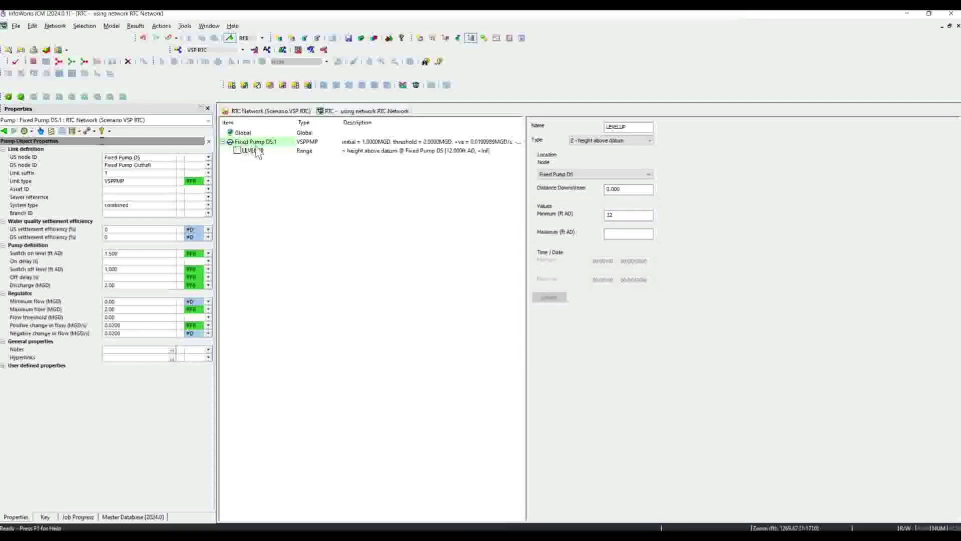
left_click(252, 151)
right_click(253, 152)
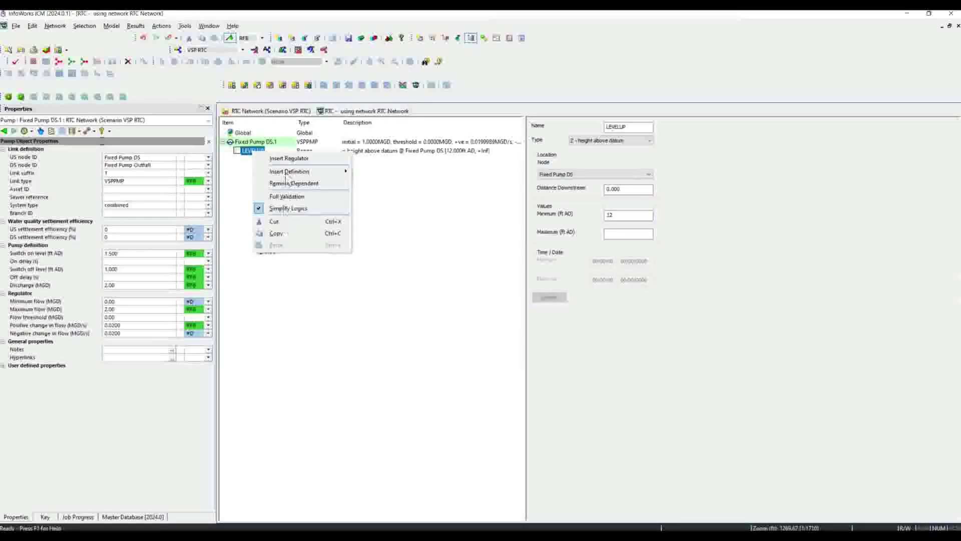
right_click(268, 142)
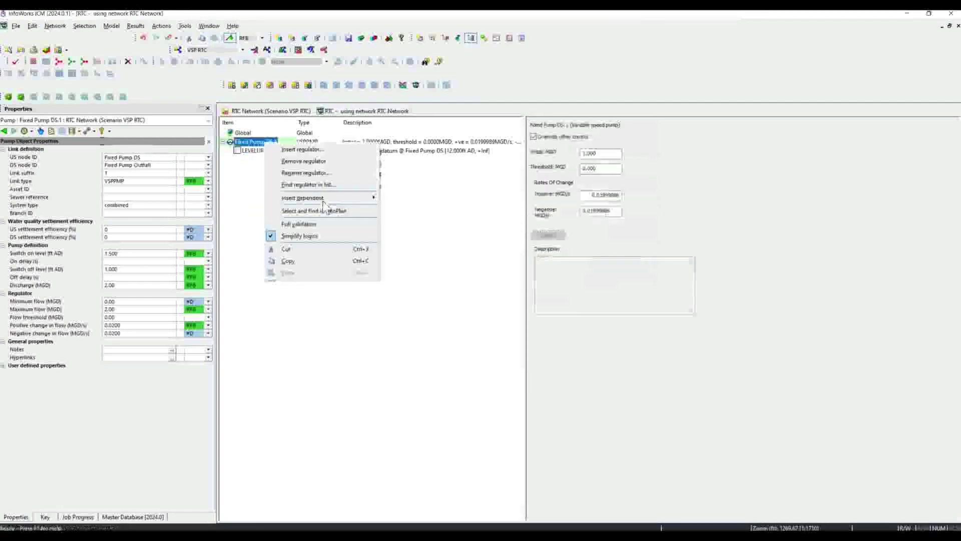
left_click(400, 196)
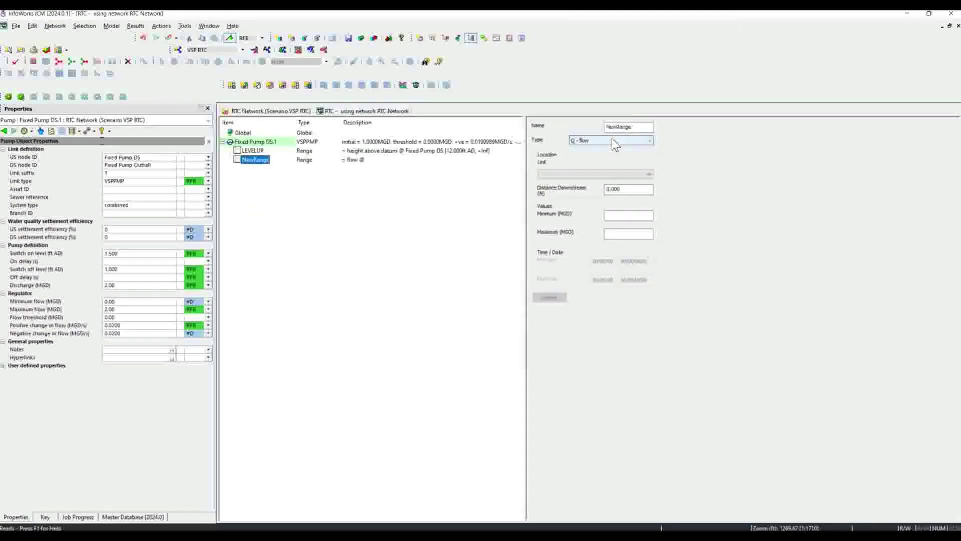
left_click(612, 139)
left_click(578, 139)
key("shift+Home")
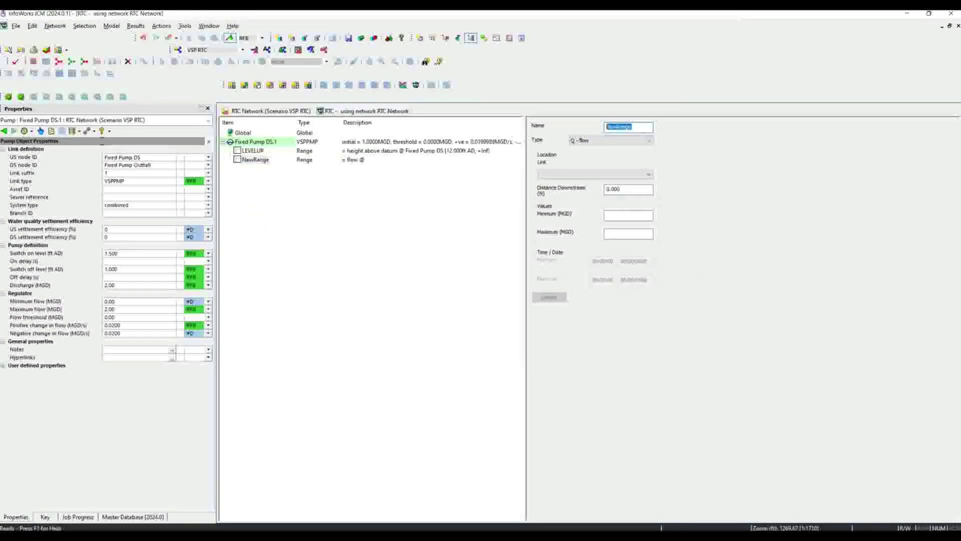
type("LEVEL")
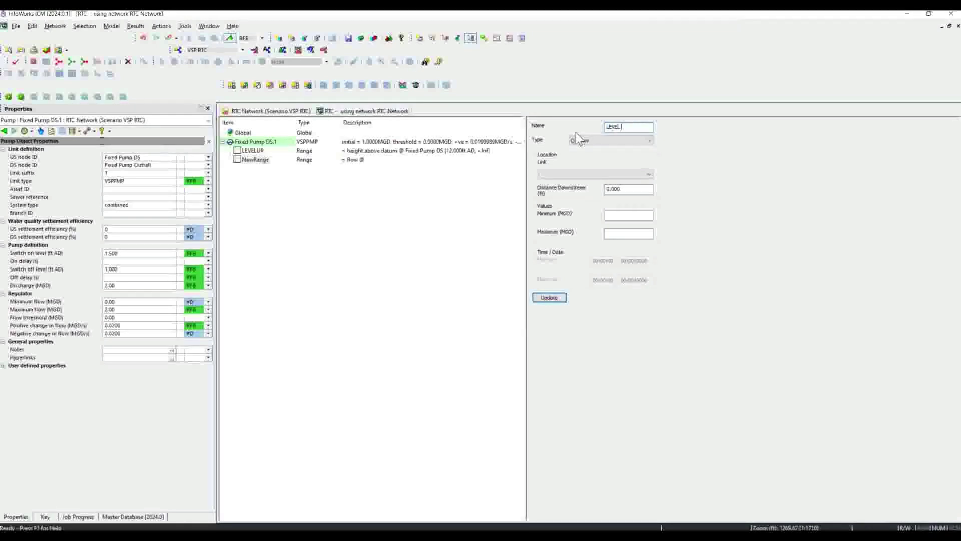
type("DOWN")
Define the LEVELDOWN range as Z - height above datum at node Fixed Pump DS with a maximum of 12 ft AD.
left_click(581, 146)
left_click(582, 150)
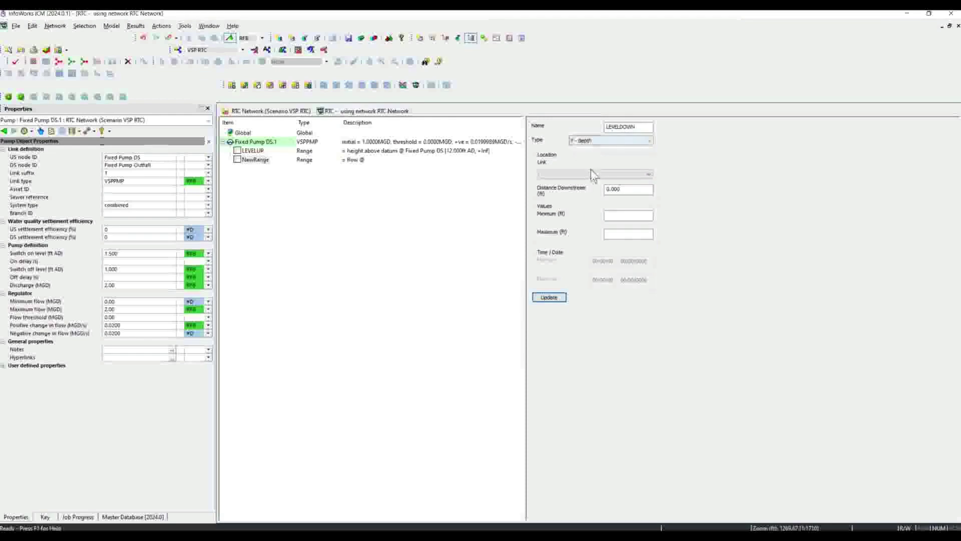
left_click(581, 140)
left_click(596, 155)
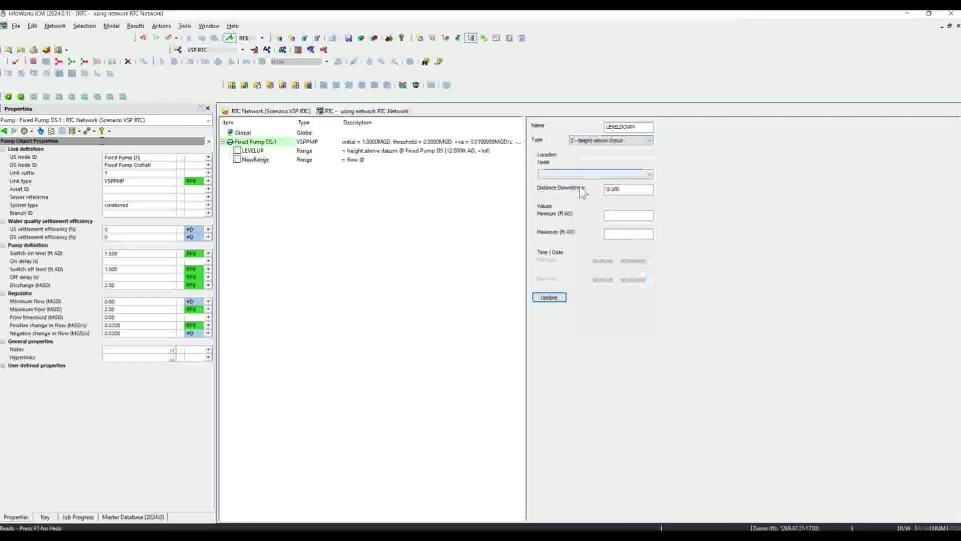
left_click(595, 174)
left_click(576, 185)
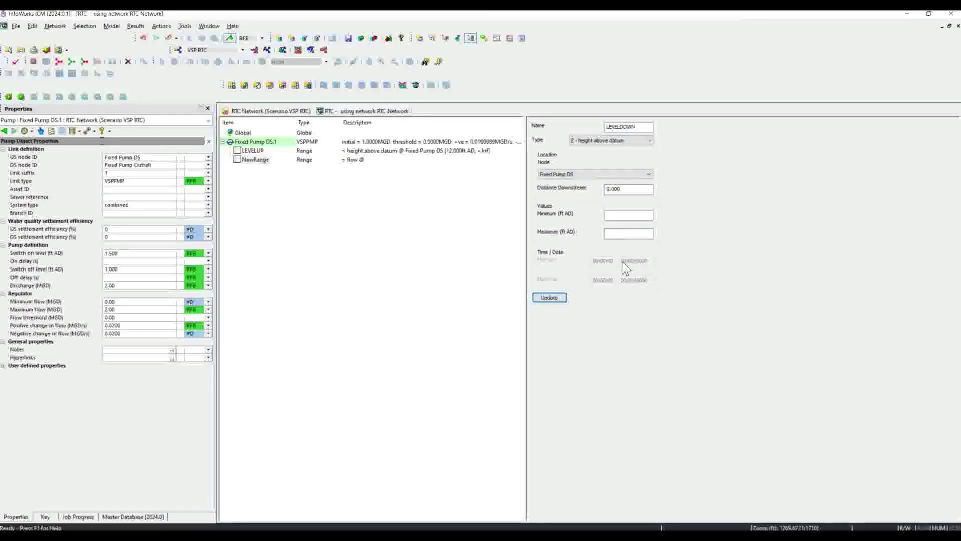
type("12")
left_click(554, 296)
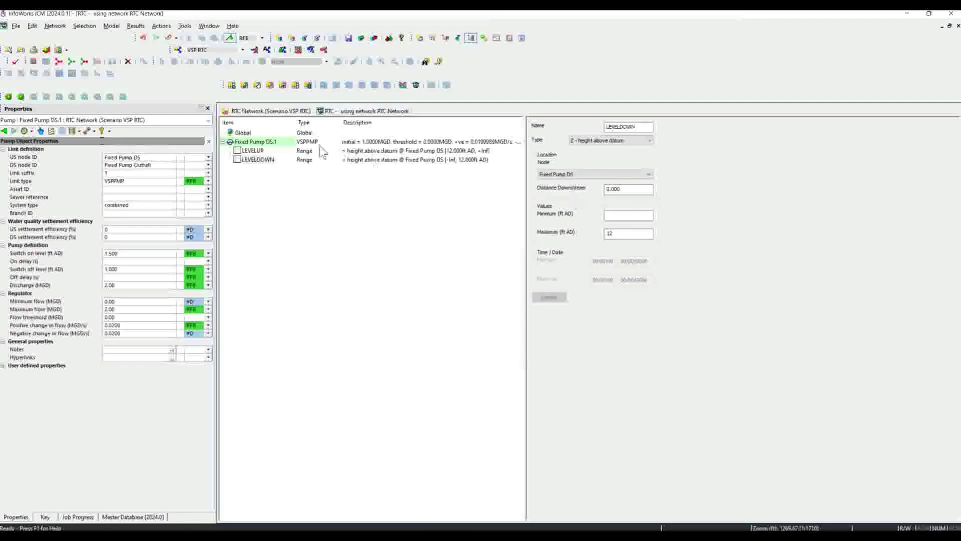
left_click(248, 158)
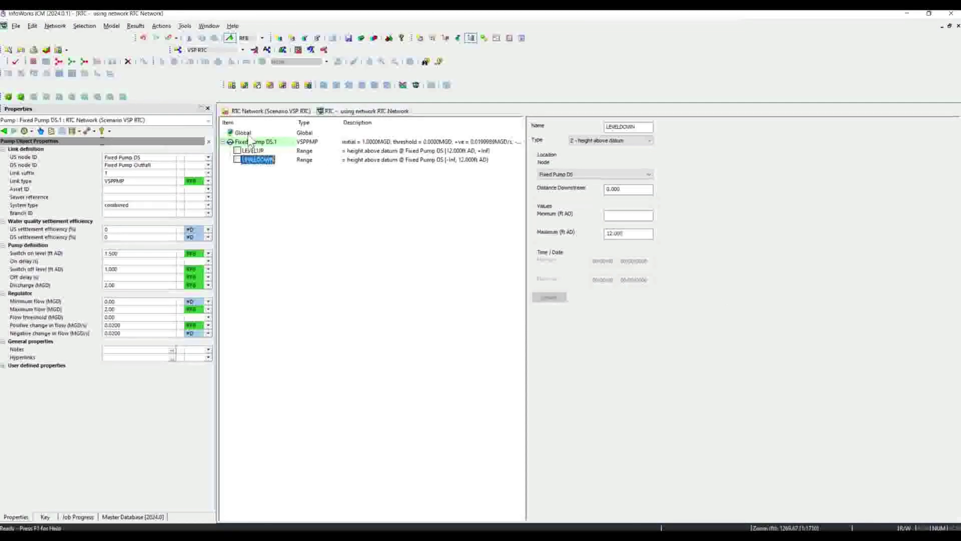
Add a dependent controller to the Fixed Pump DS.1 regulator and name it CONT1.
right_click(249, 143)
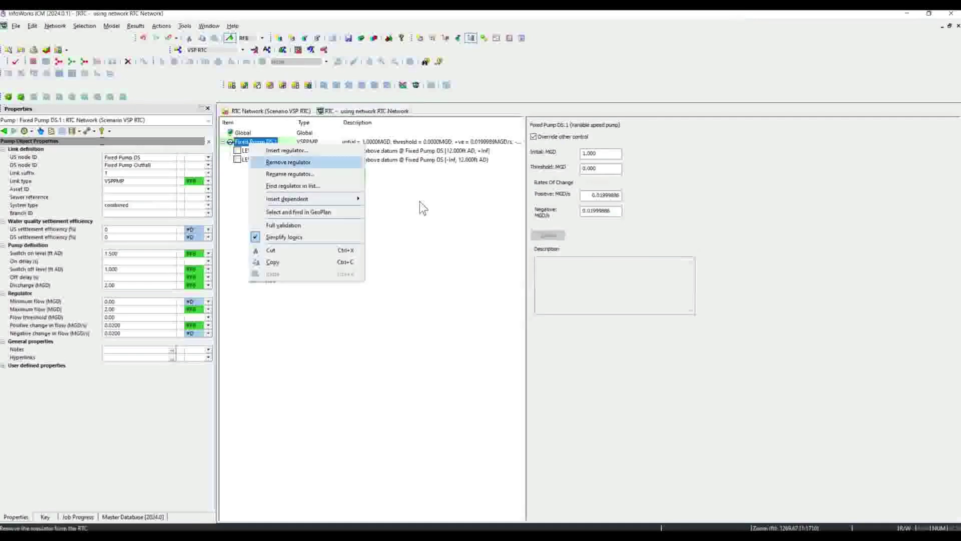
mouse_move(300, 198)
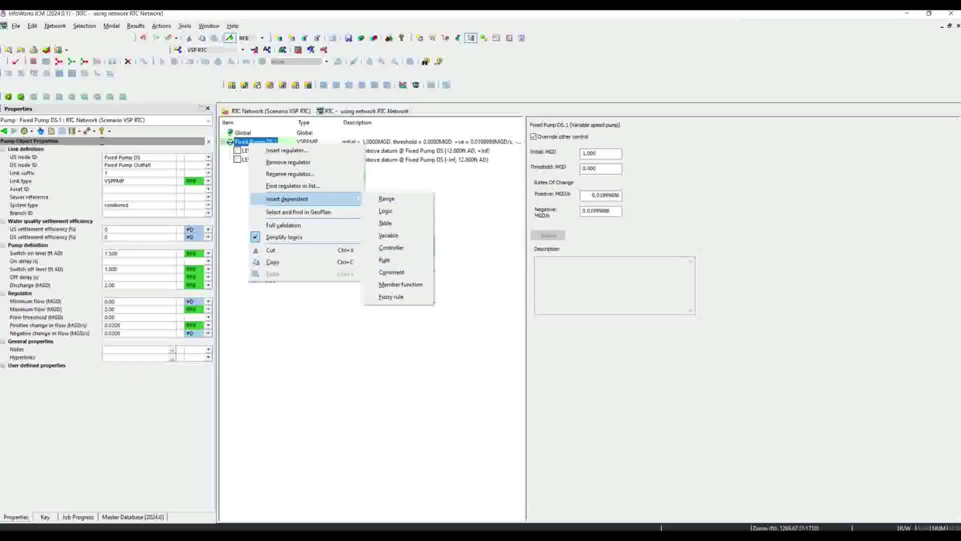
left_click(391, 248)
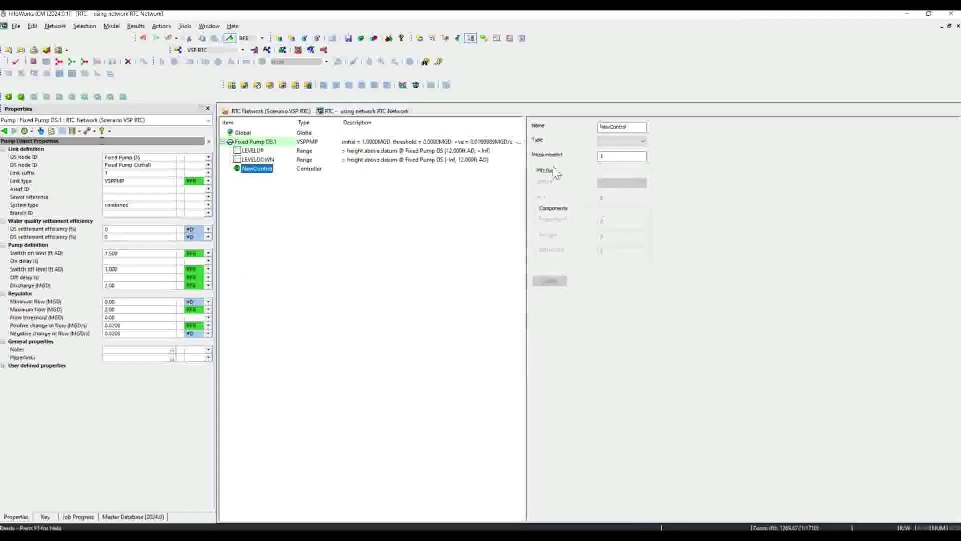
double_click(634, 127)
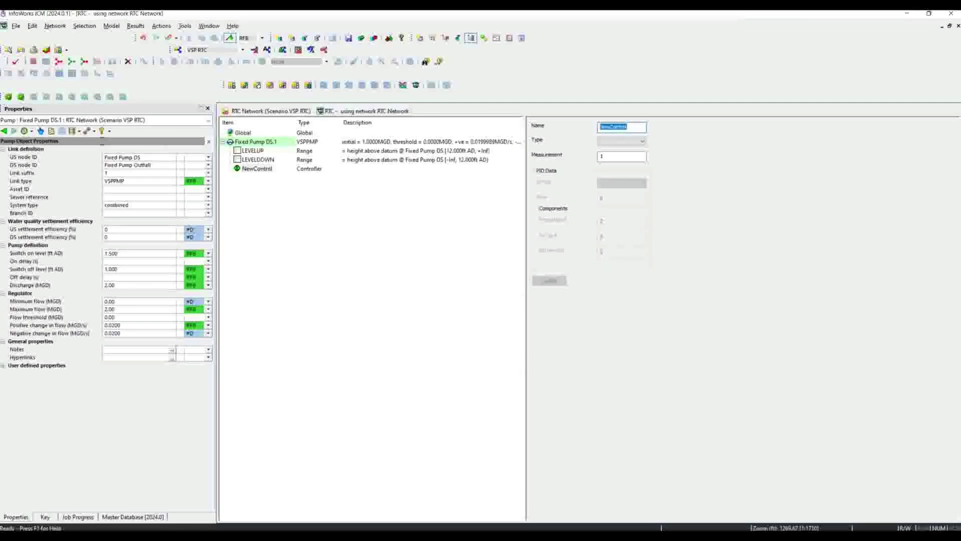
type("CONT1")
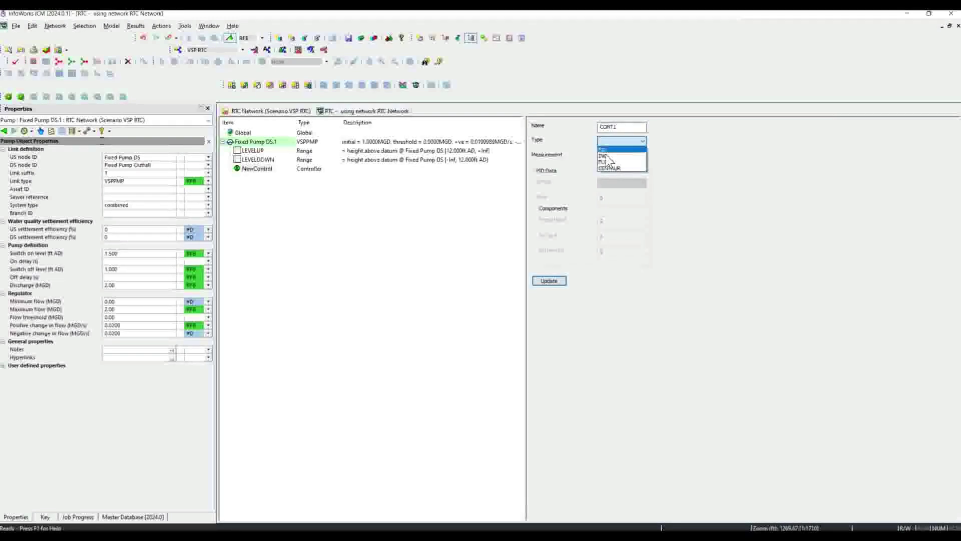
Define the CONT1 controller as type INC with a measurement of 60 and update it.
left_click(606, 155)
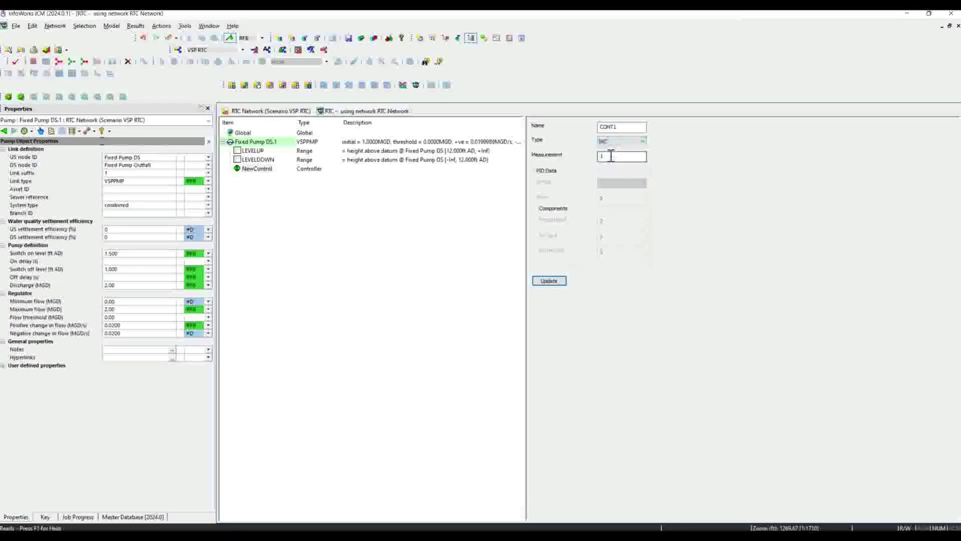
left_click_drag(617, 159, 561, 160)
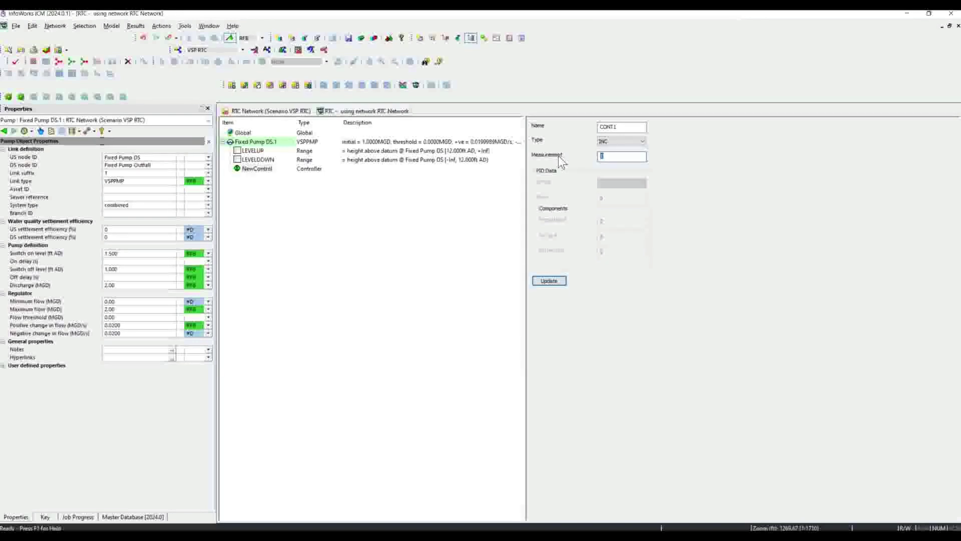
type("60")
left_click(558, 282)
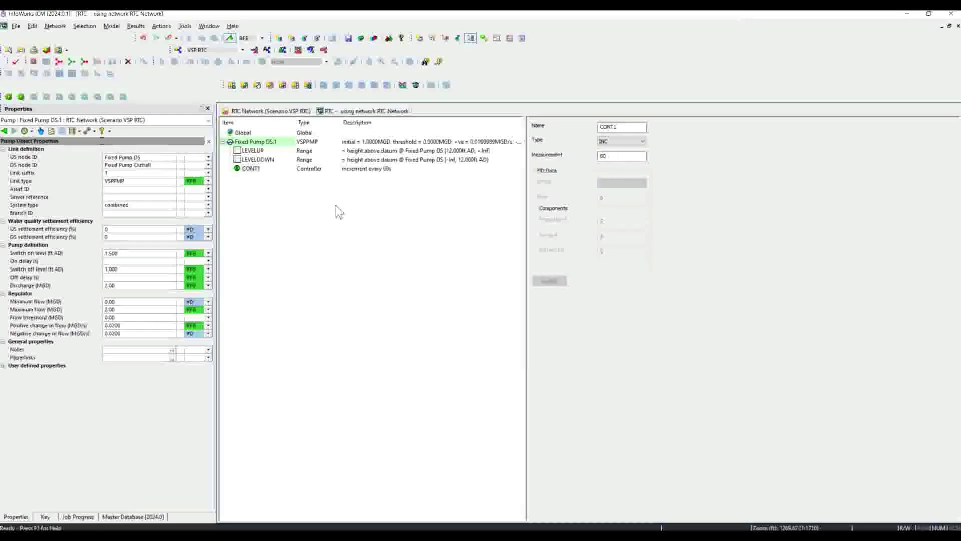
Add a dependent rule to the Fixed Pump DS.1 regulator with LEVELUP as its condition.
right_click(256, 144)
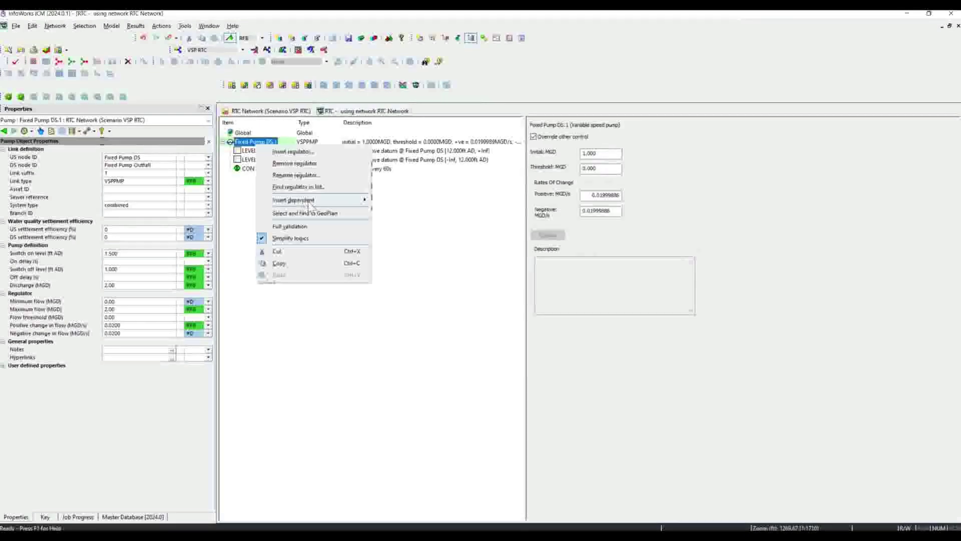
left_click(403, 259)
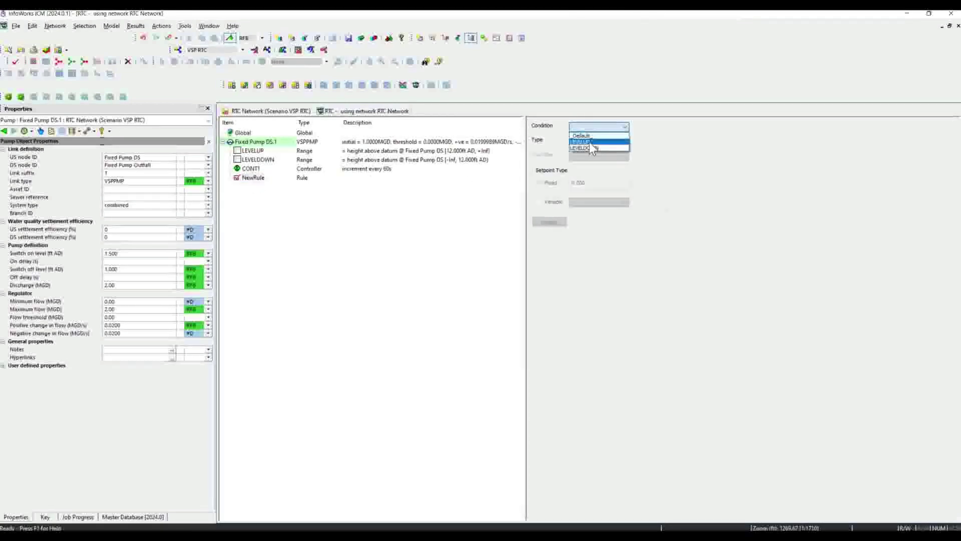
left_click(590, 142)
Define the LEVELUP rule as type CTRL using controller CONT1 with a fixed setpoint of 0.01.
left_click(588, 142)
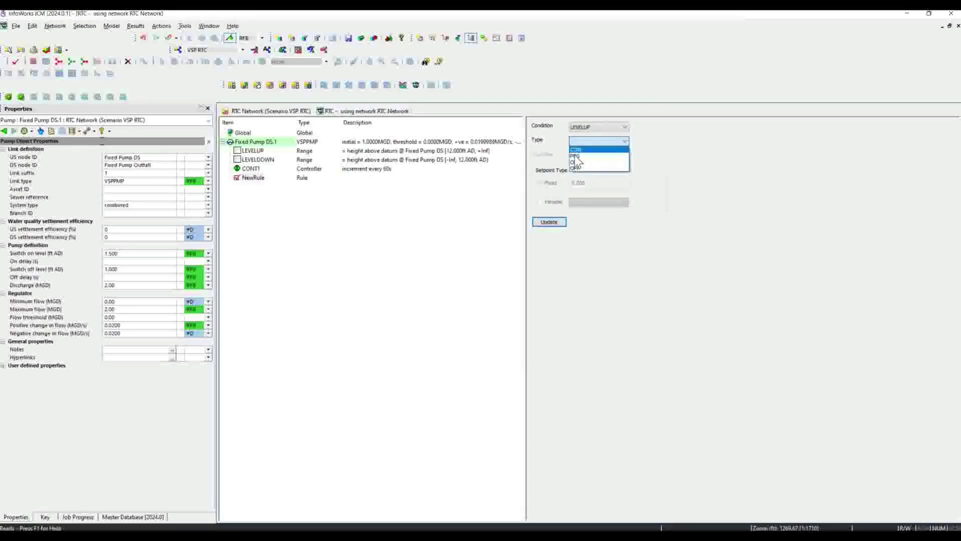
left_click(581, 150)
left_click(587, 156)
left_click(581, 165)
left_click(554, 186)
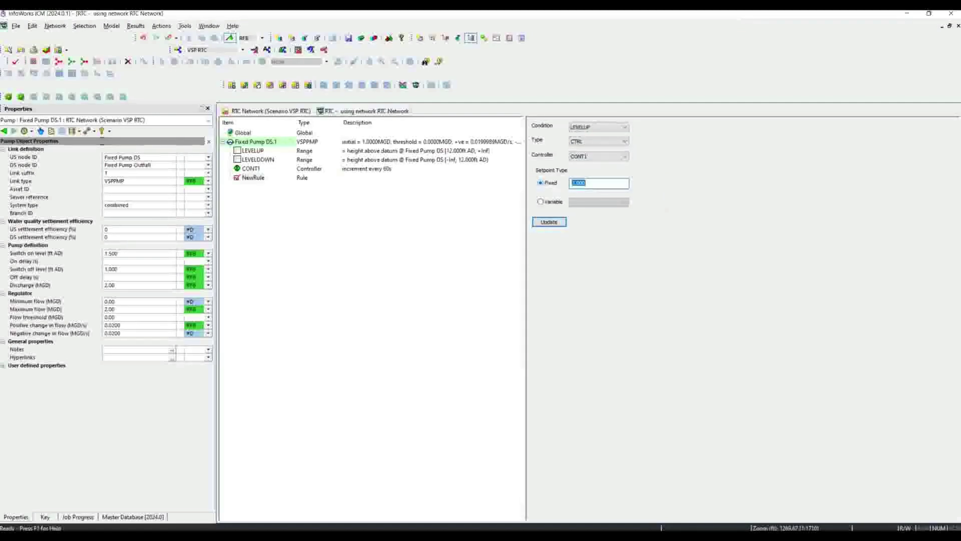
type("0.01")
left_click(556, 223)
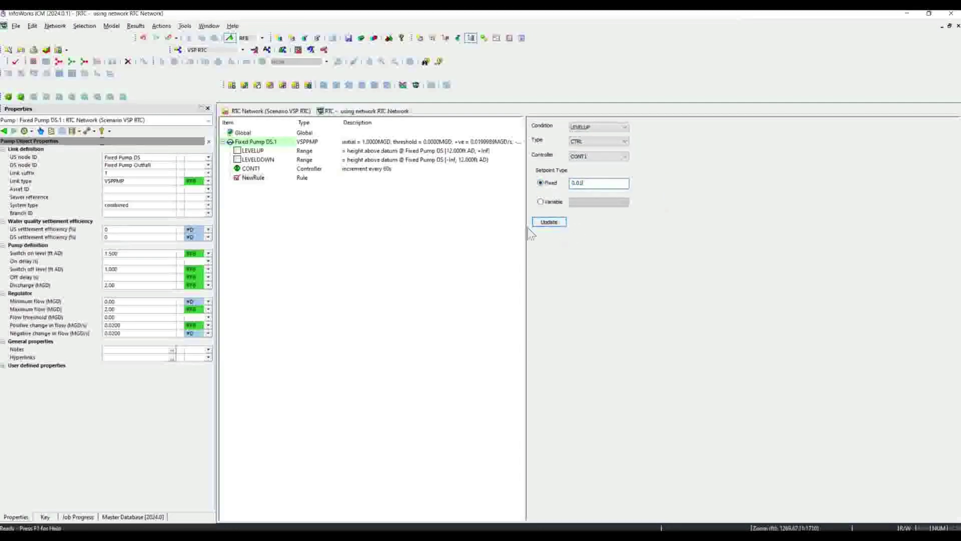
Add a second dependent rule to the Fixed Pump DS.1 regulator with LEVELDOWN as its condition.
right_click(255, 142)
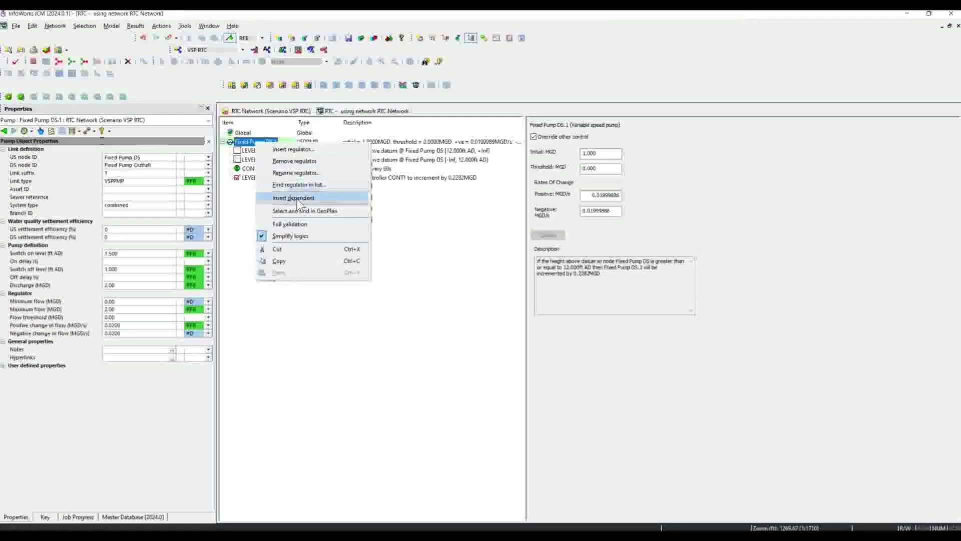
mouse_move(310, 199)
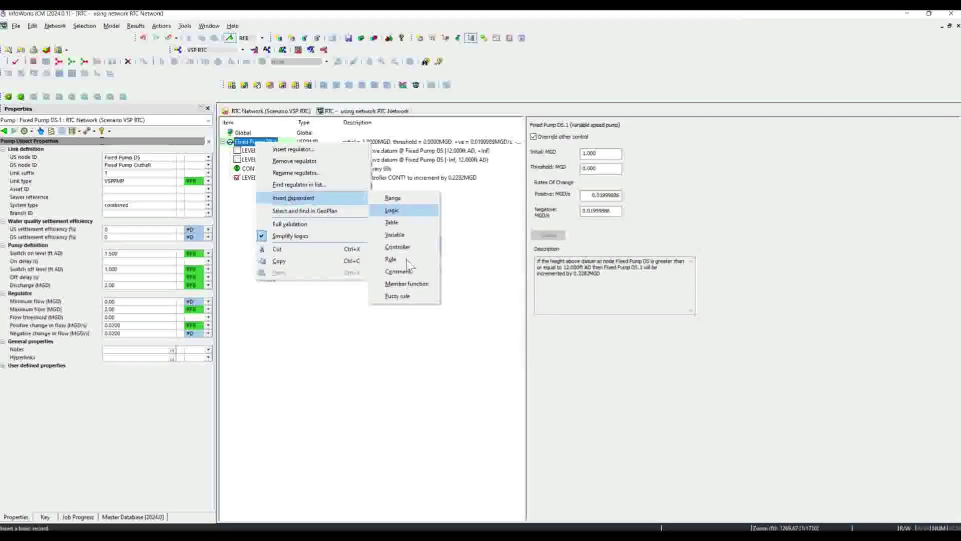
key("Return")
left_click(587, 126)
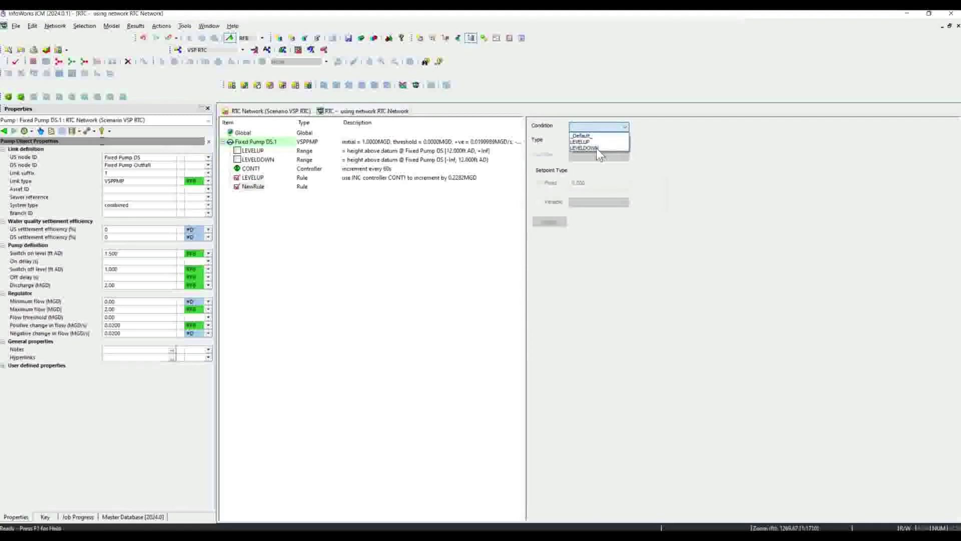
left_click(594, 146)
Define the LEVELDOWN rule as type CTRL using controller CONT1 with a fixed setpoint of -0.01.
left_click(594, 142)
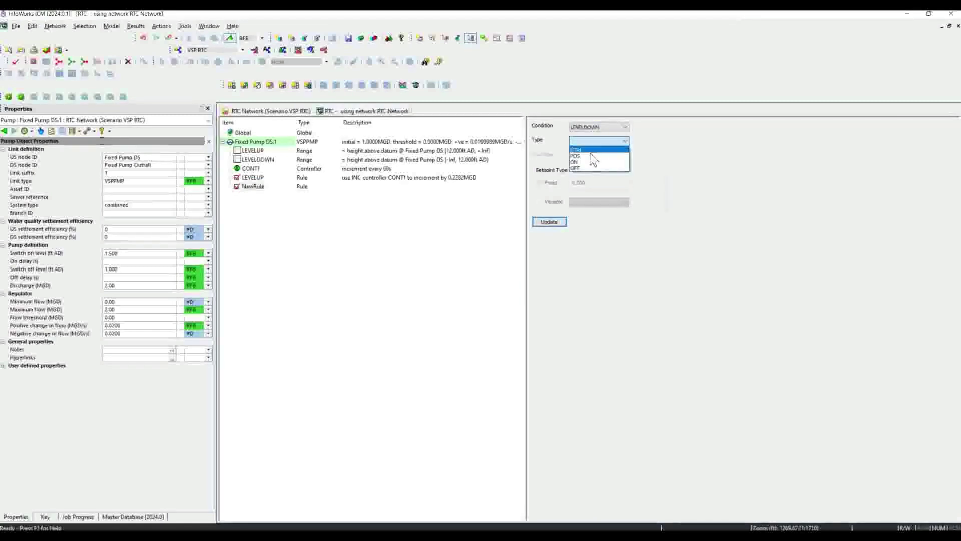
left_click(587, 153)
left_click(598, 156)
left_click(590, 164)
left_click(541, 183)
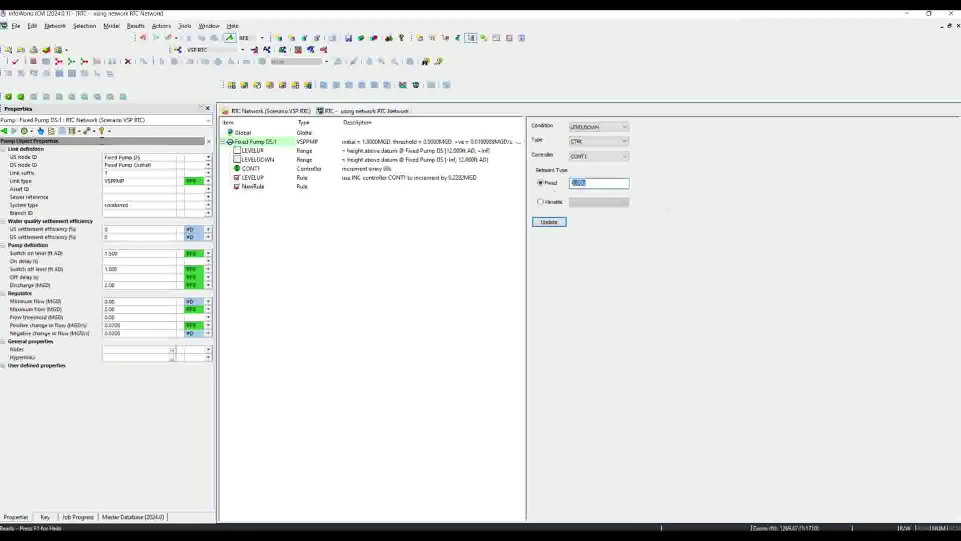
left_click(573, 182)
left_click(550, 222)
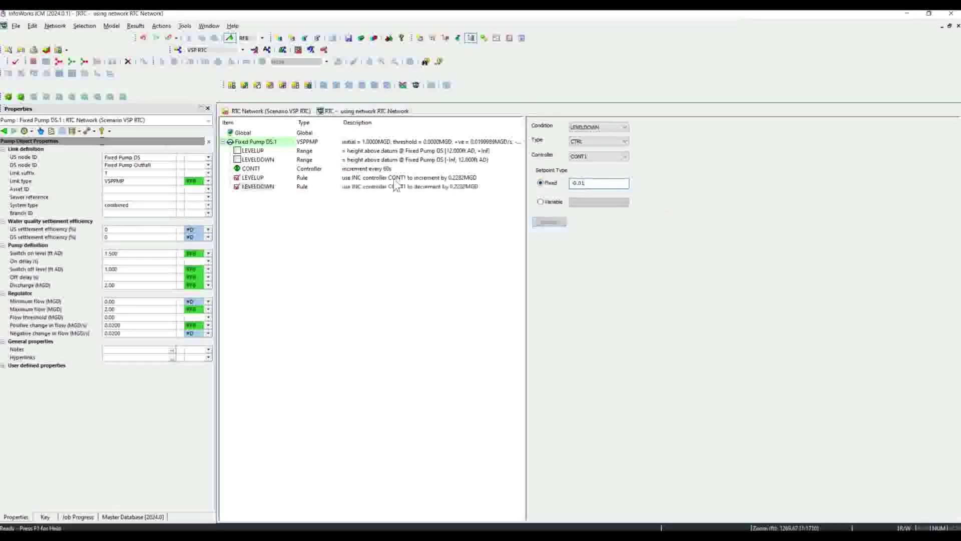
Add a third dependent range to the Fixed Pump DS.1 regulator and name it PUMPON.
right_click(246, 144)
mouse_move(321, 196)
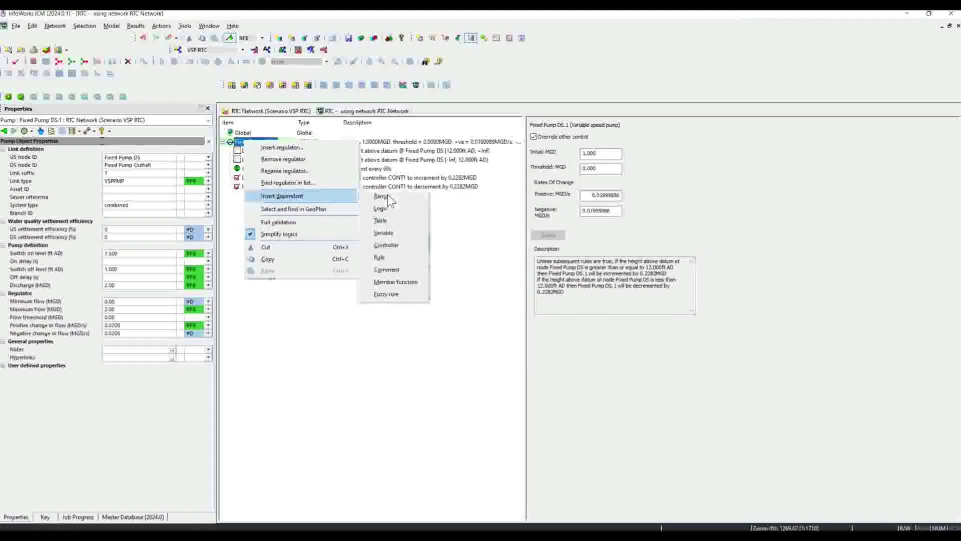
left_click(381, 196)
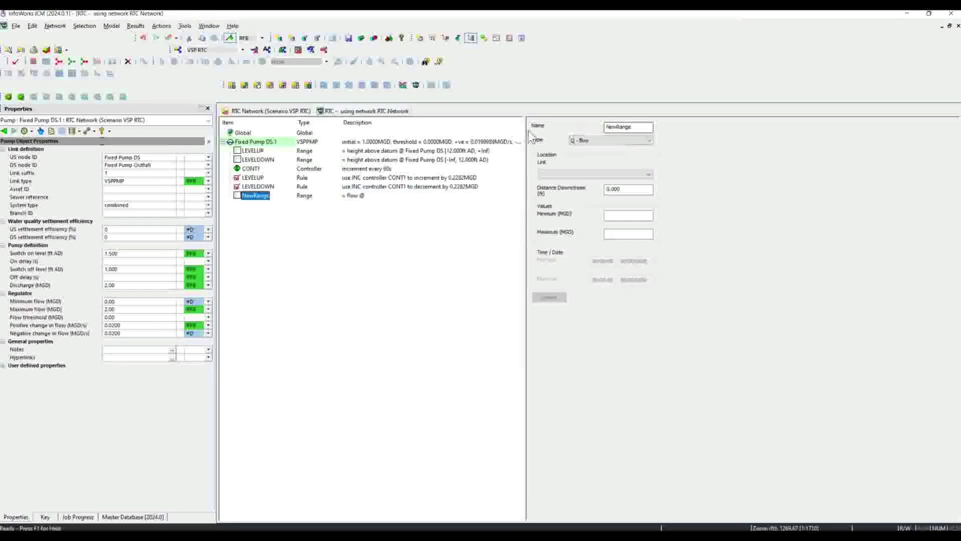
key("Tab")
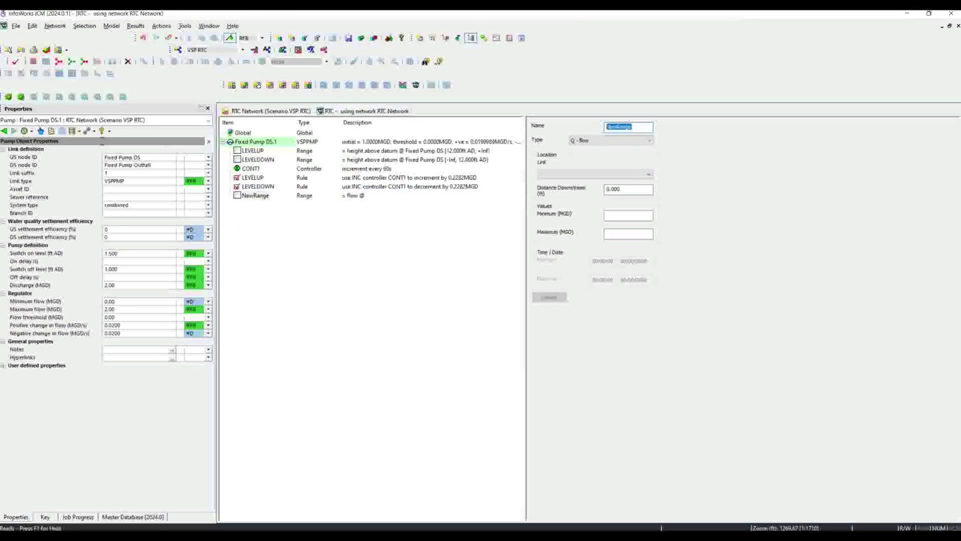
type("PUMPON")
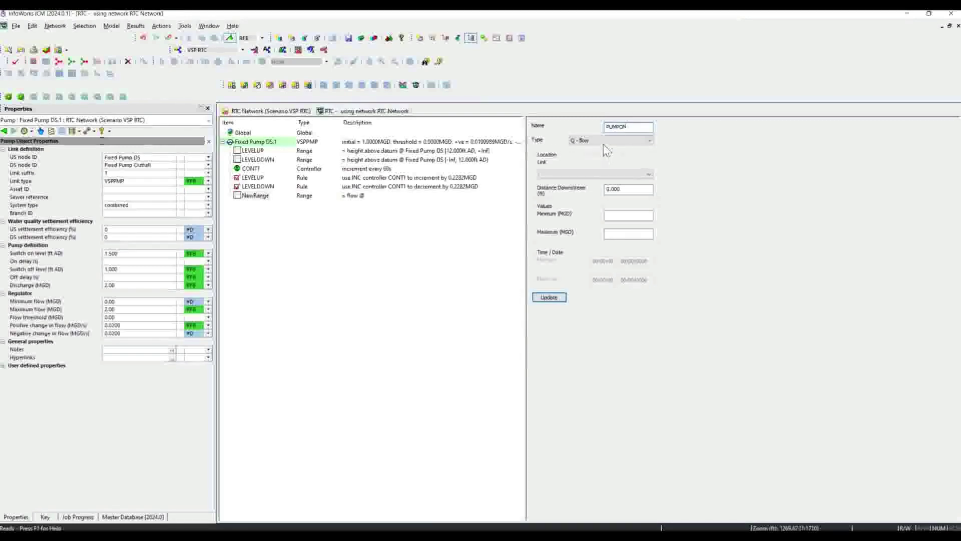
Define the PUMPON range as Z - height above datum at node Fixed Pump DS with a minimum of 7 ft AD.
left_click(601, 142)
left_click(600, 165)
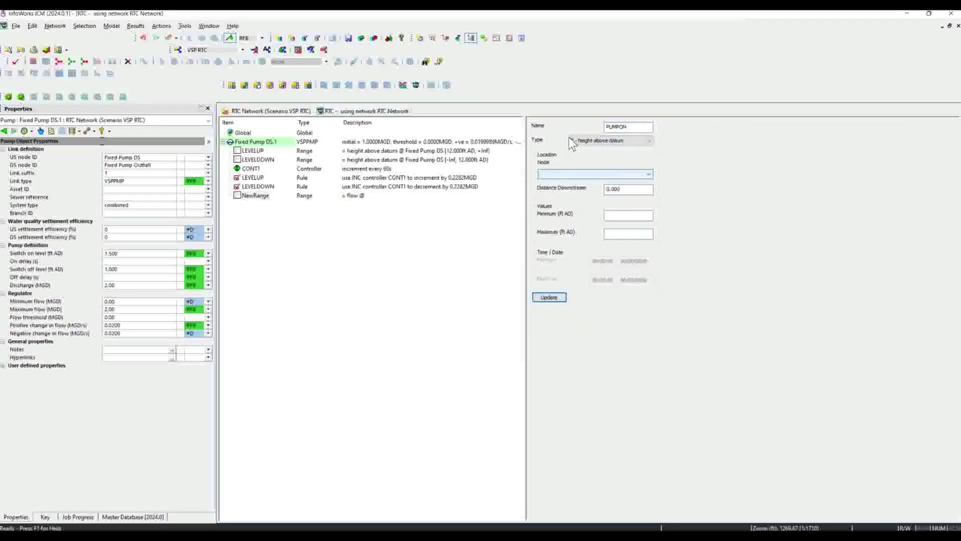
left_click(575, 174)
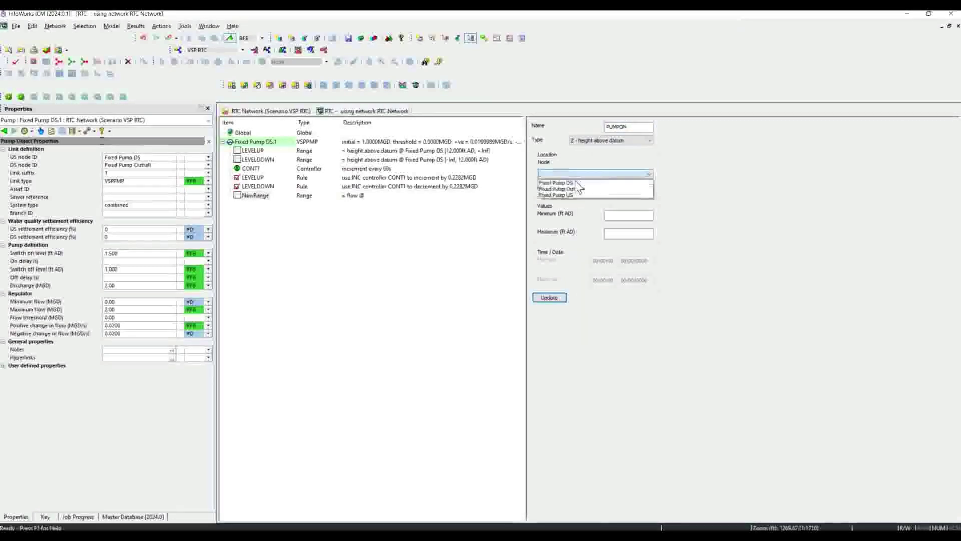
left_click(576, 183)
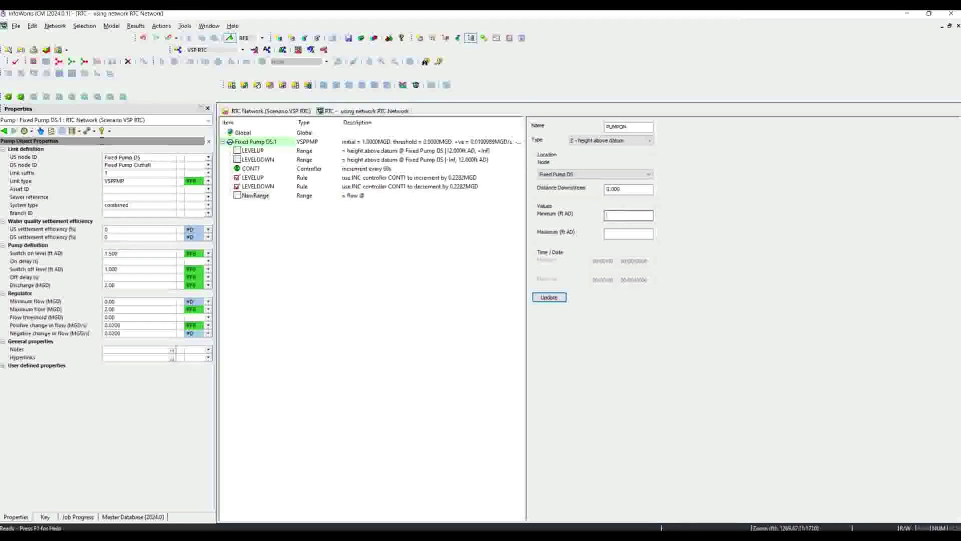
type("7")
left_click(550, 297)
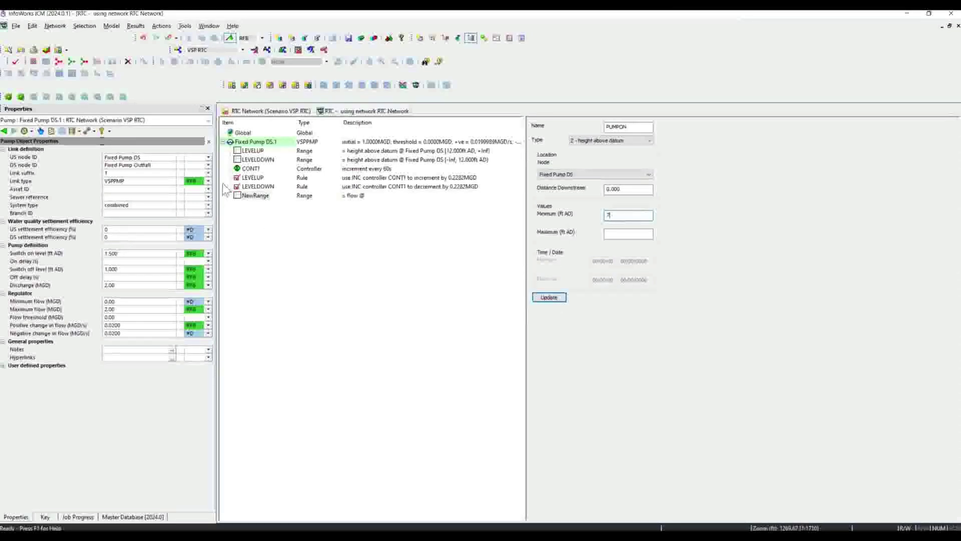
Add a fourth dependent range to the Fixed Pump DS.1 regulator and name it PUMPOFF.
left_click(254, 142)
right_click(254, 142)
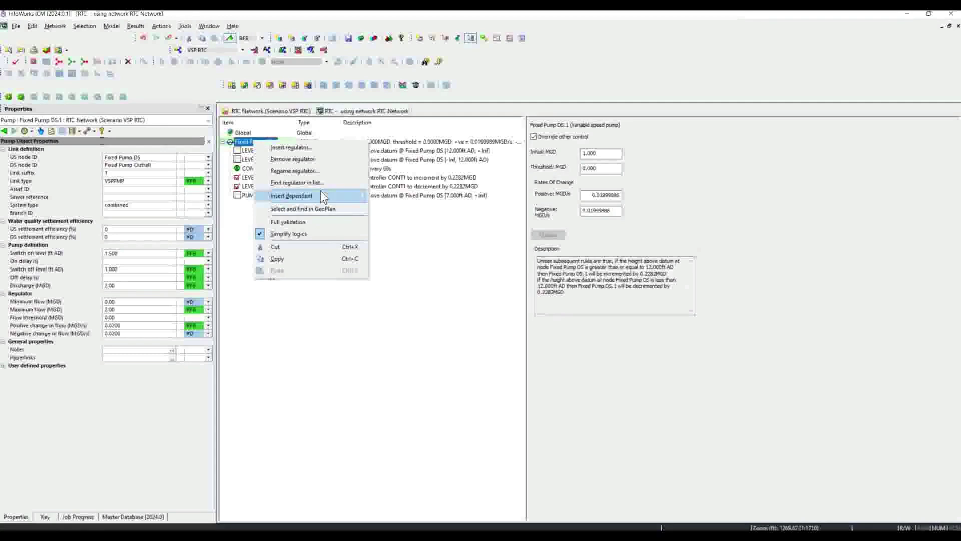
mouse_move(320, 192)
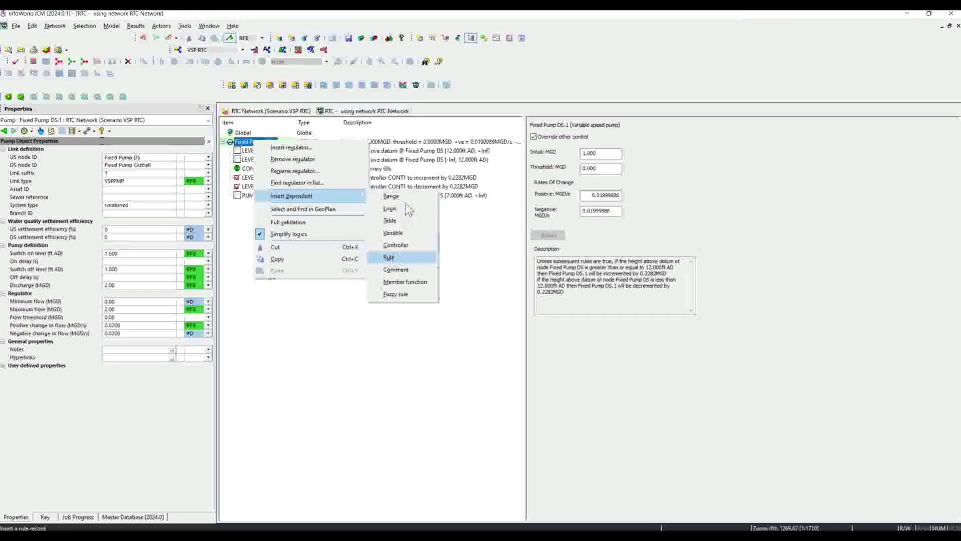
left_click(391, 196)
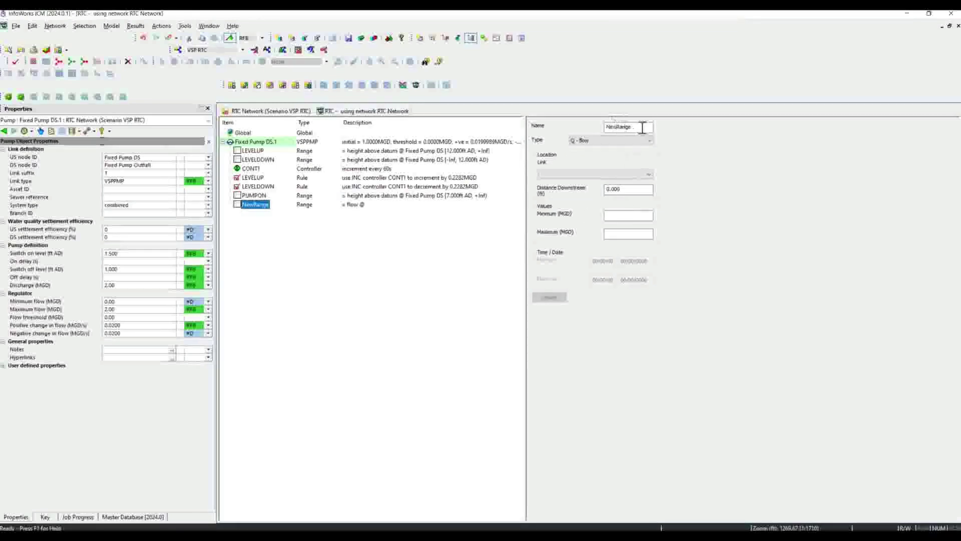
key("Tab")
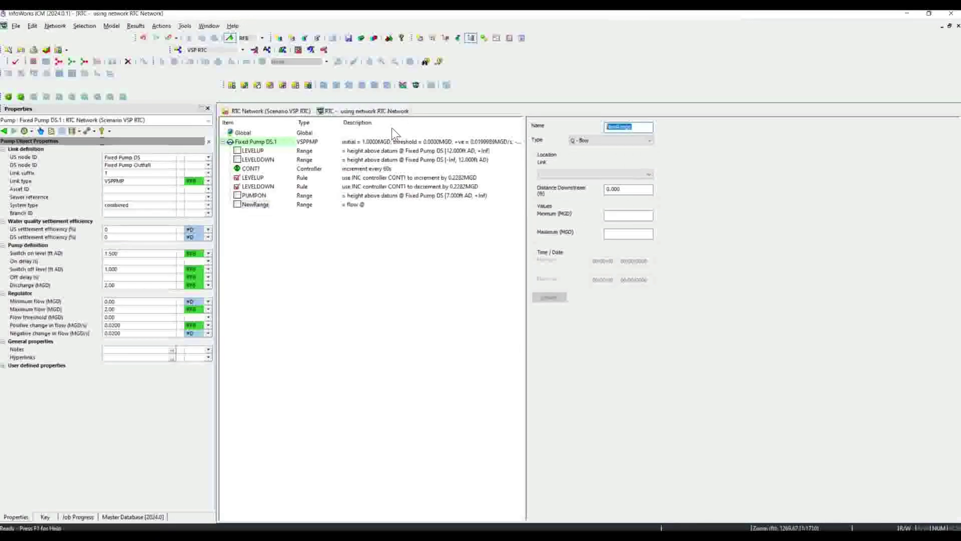
type("PUMPO")
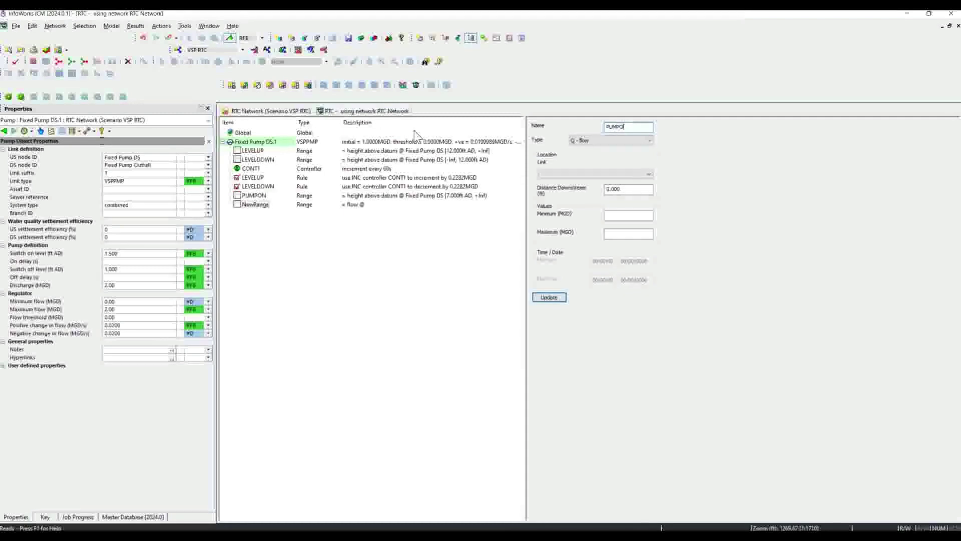
type("FF")
Define the PUMPOFF range as Z - height above datum at node Fixed Pump DS with a maximum of 5 ft AD.
left_click(608, 140)
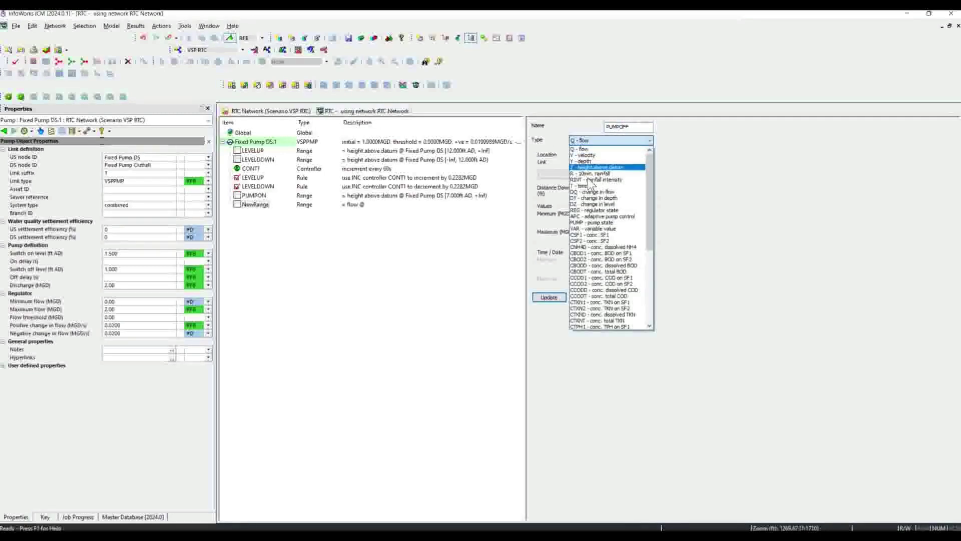
left_click(585, 181)
left_click(581, 174)
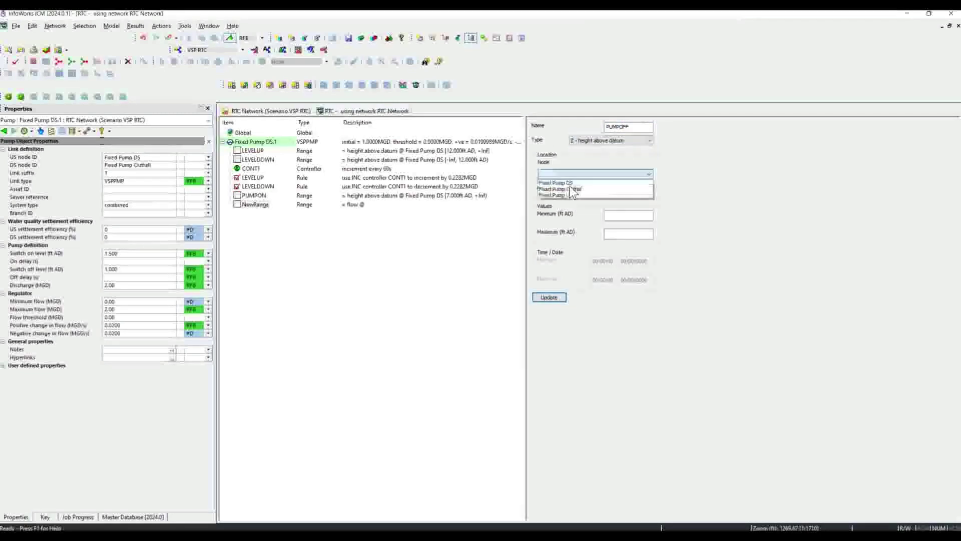
left_click(628, 233)
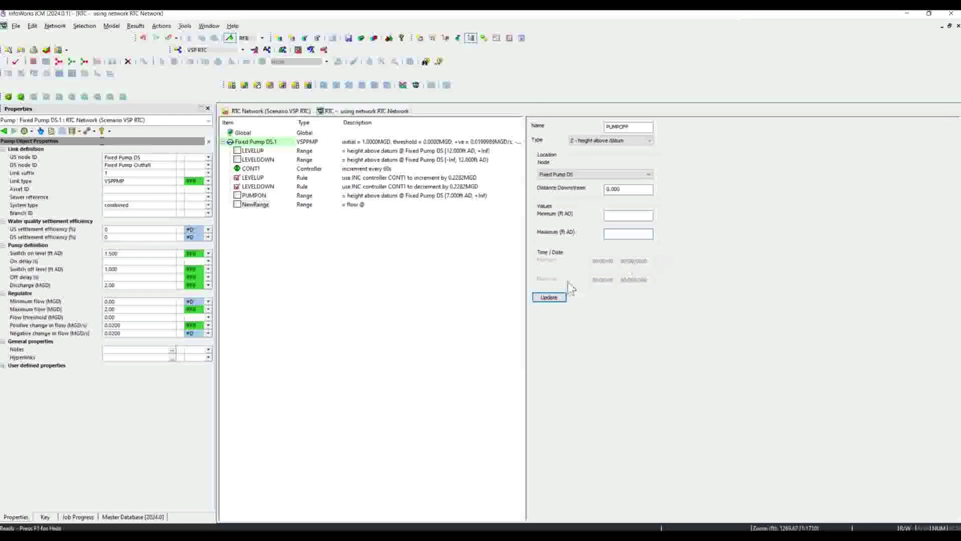
type("5")
key("Return")
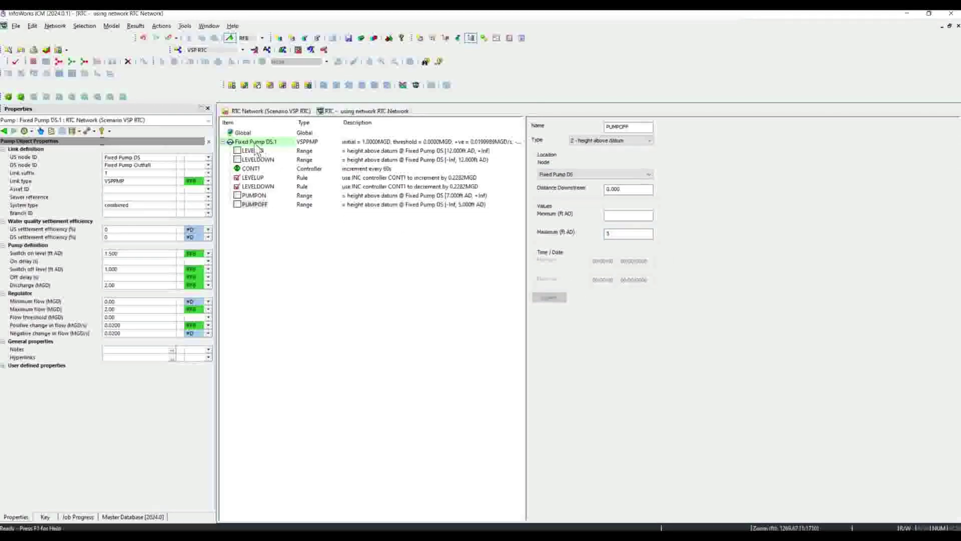
Add a dependent rule to the Fixed Pump DS.1 regulator with condition PUMPON and type ON.
right_click(256, 144)
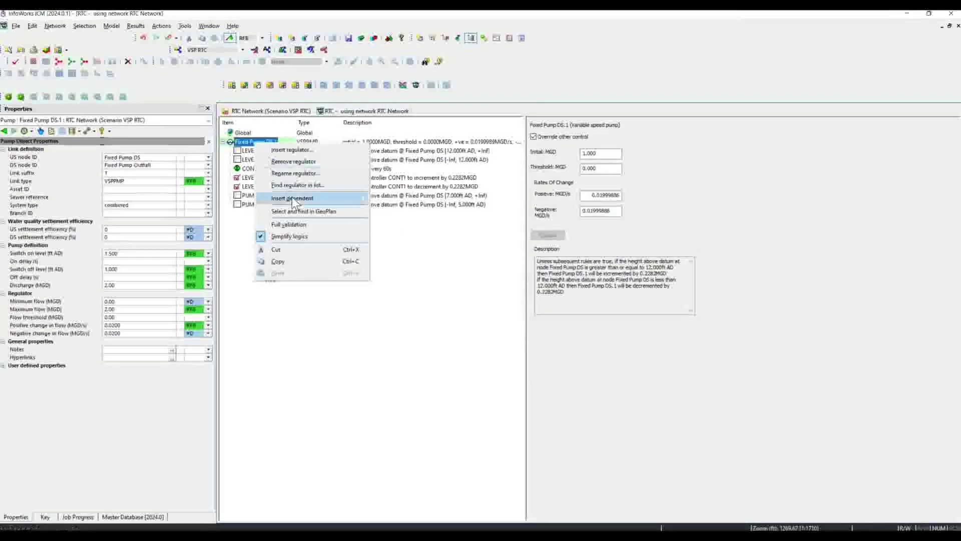
mouse_move(293, 197)
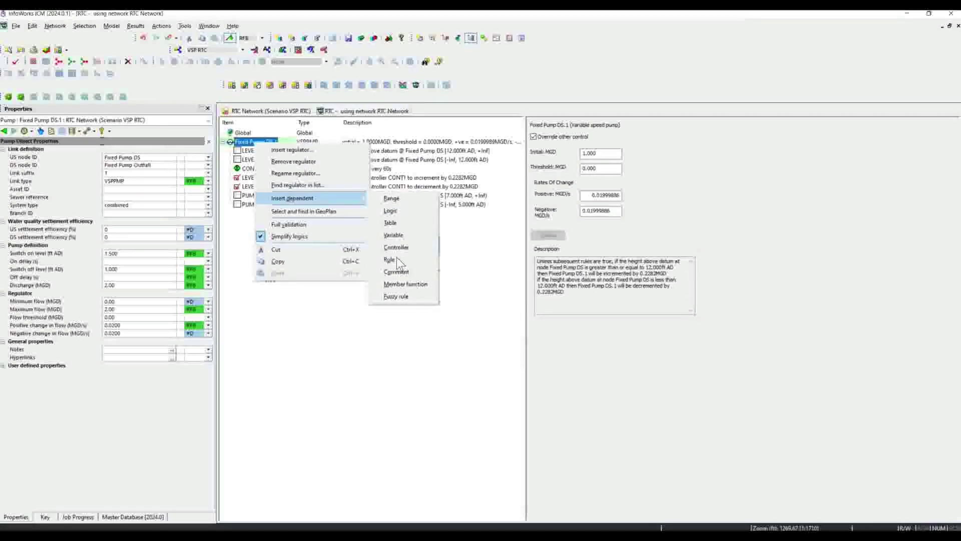
left_click(410, 260)
left_click(582, 128)
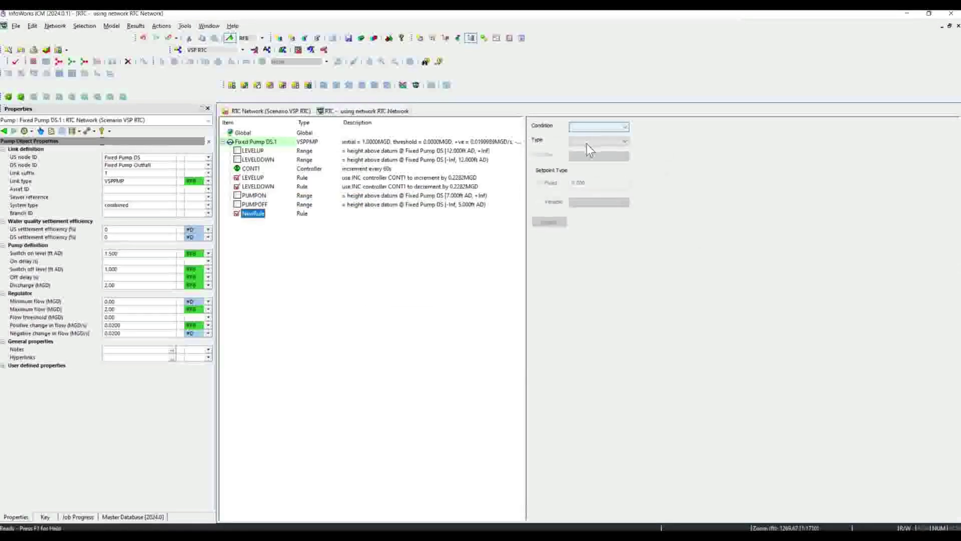
left_click(589, 154)
left_click(598, 141)
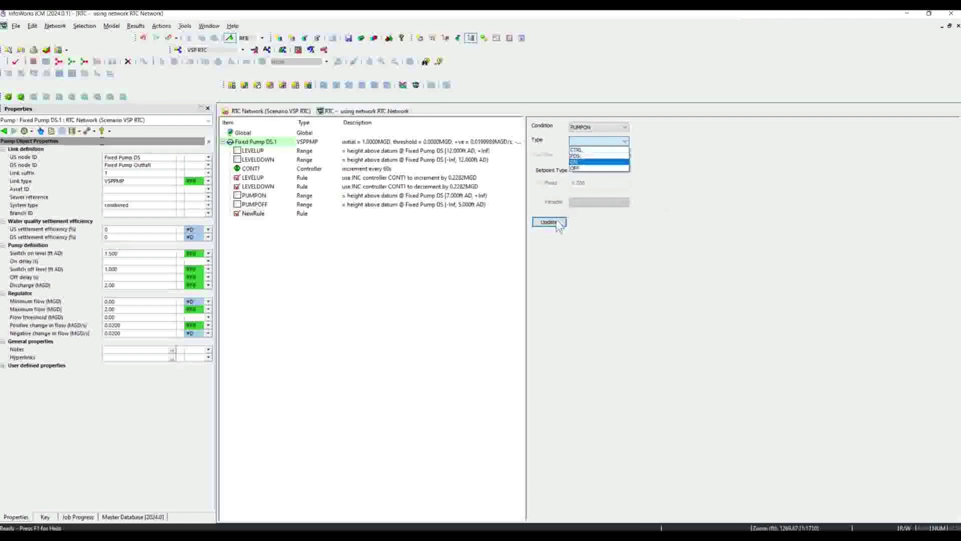
left_click(581, 154)
left_click(548, 222)
Add a dependent rule to the Fixed Pump DS.1 regulator with condition PUMPOFF and type OFF.
right_click(257, 142)
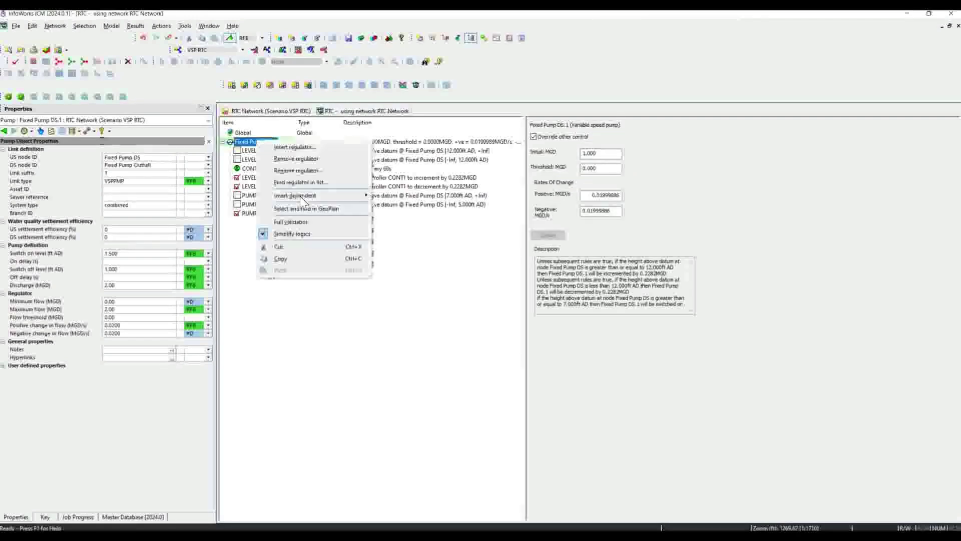
mouse_move(321, 195)
left_click(410, 260)
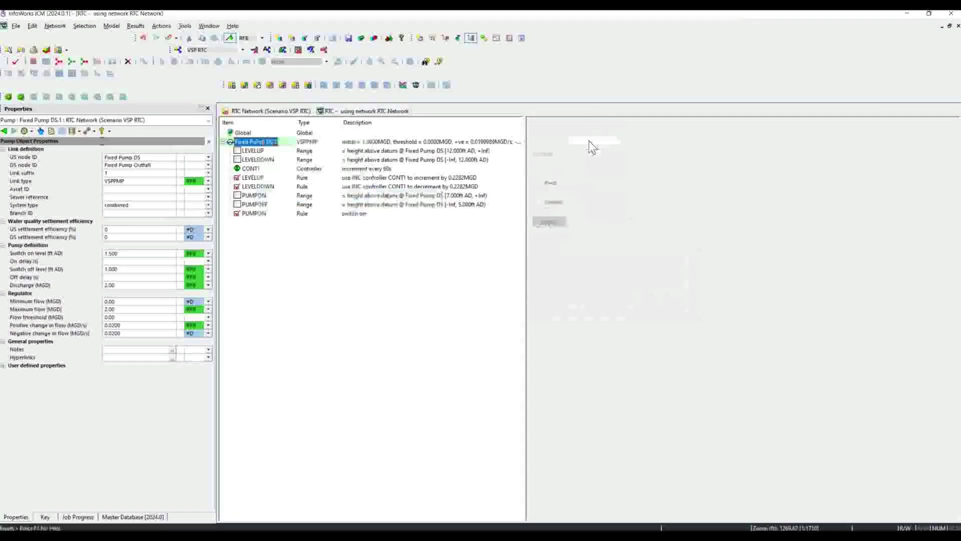
left_click(598, 126)
left_click(583, 160)
left_click(599, 141)
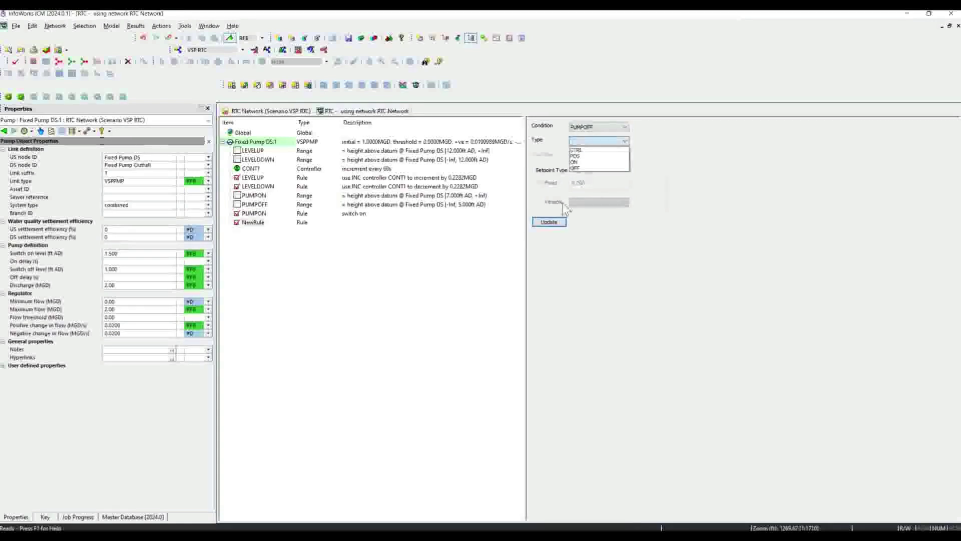
left_click(557, 224)
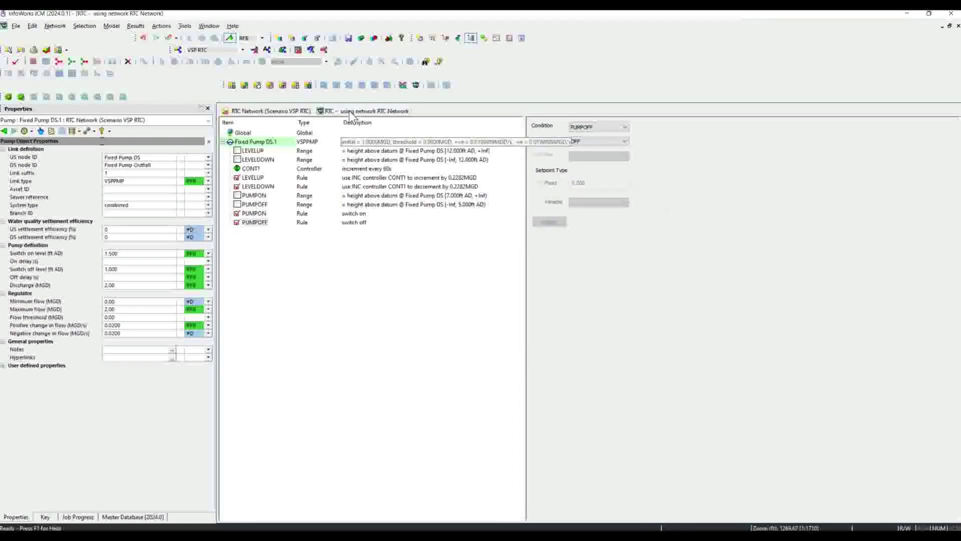
Close the RTC editor, commit the network changes with the comment "VSP RTC" and validate the VSP RTC scenario.
key("ctrl+F4")
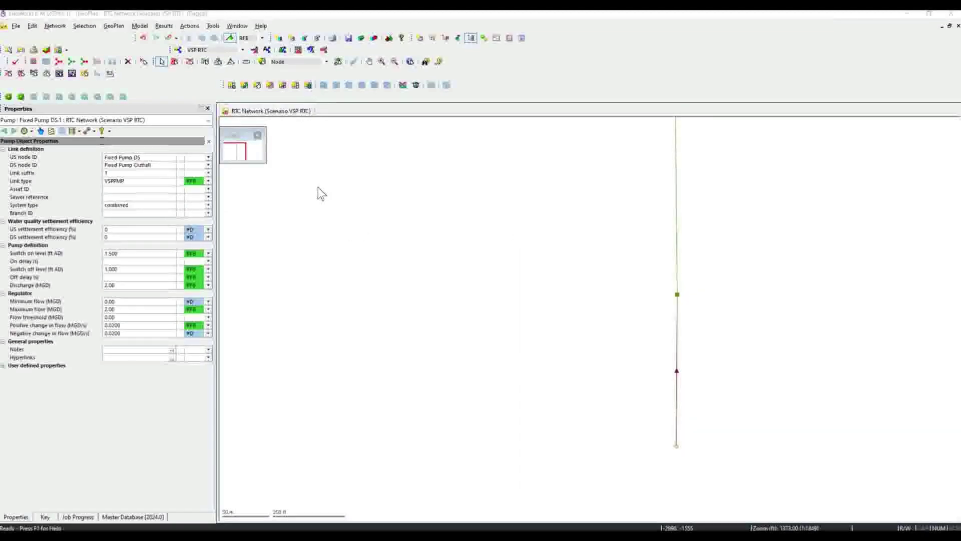
left_click(349, 40)
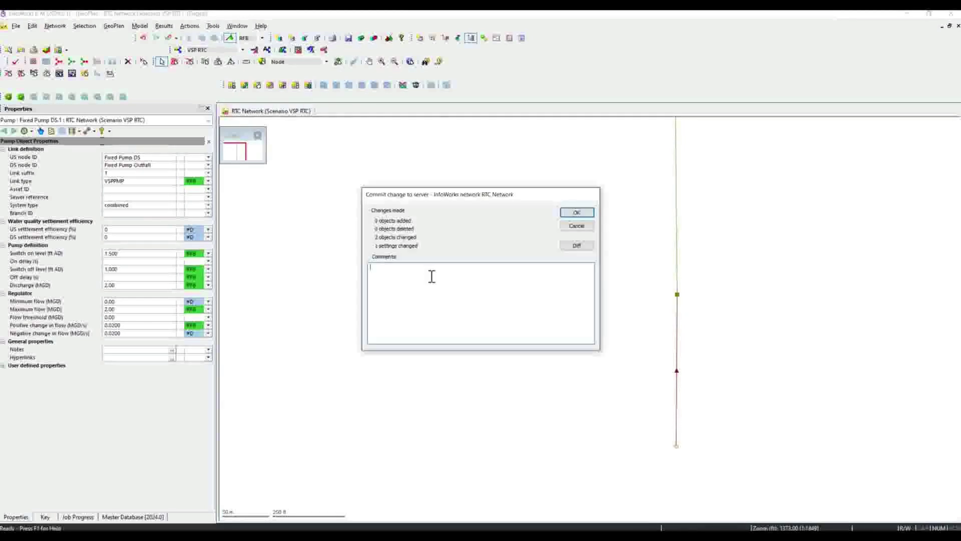
type("VSP ")
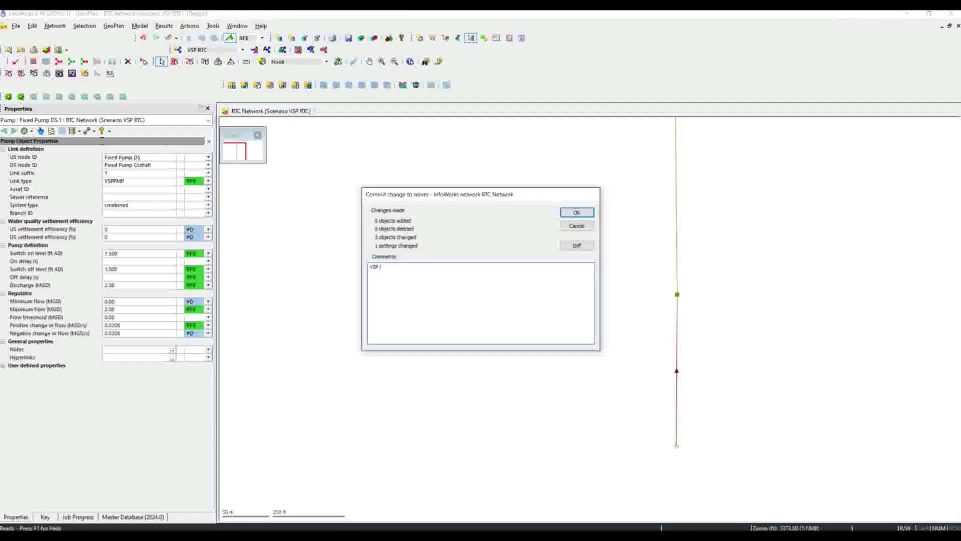
type("RTC")
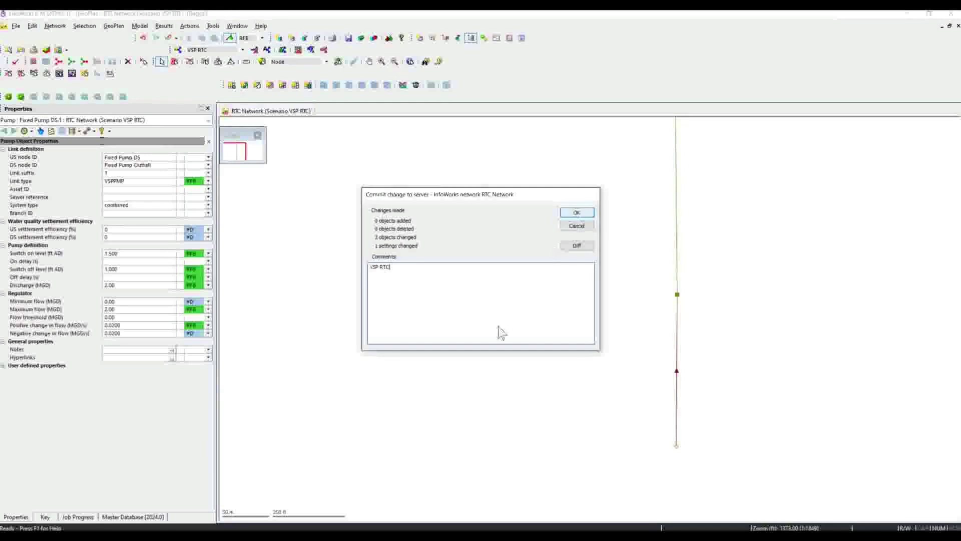
key("Return")
key("Return")
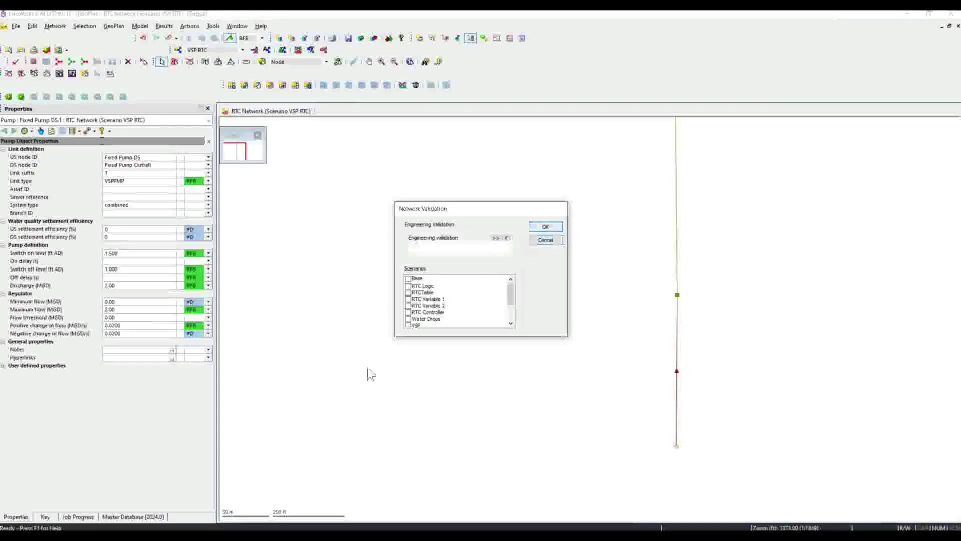
key("Return")
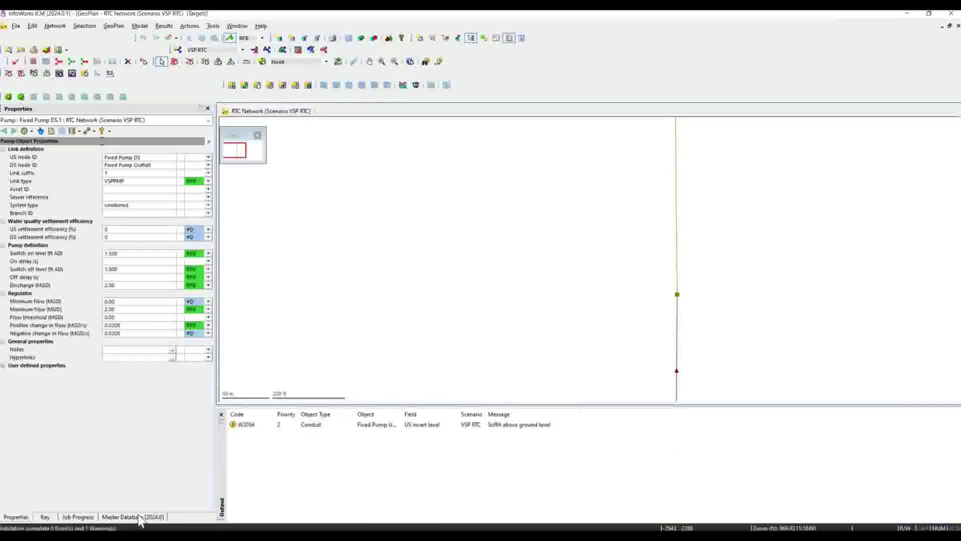
Update the RTC run to the latest network version, select only the VSP RTC scenario and run the simulation on this computer.
left_click(134, 516)
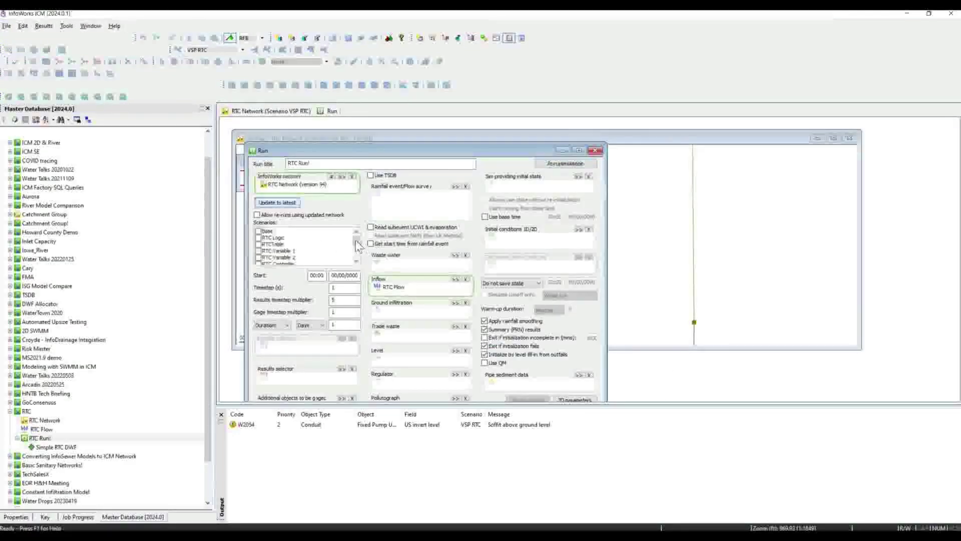
scroll(264, 264, "down", 2)
left_click(258, 257)
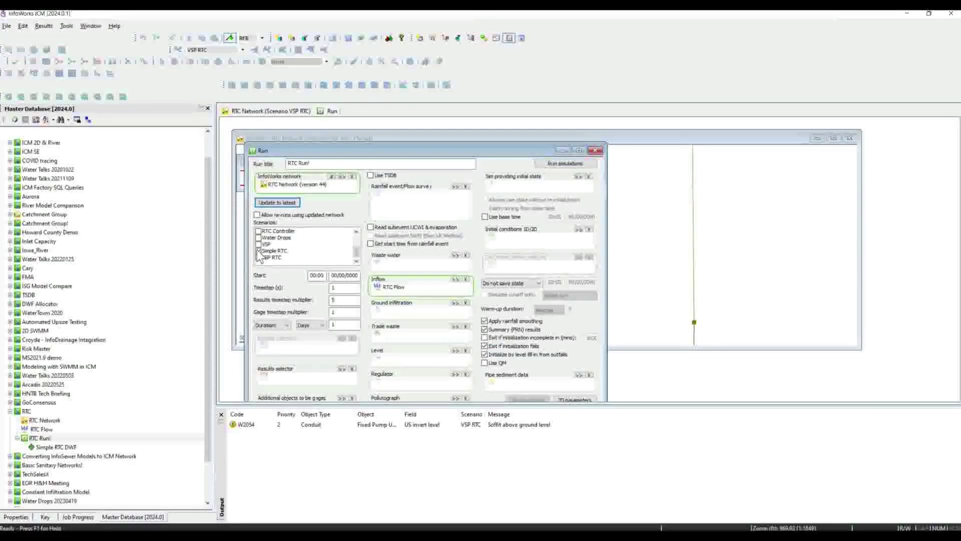
left_click(258, 251)
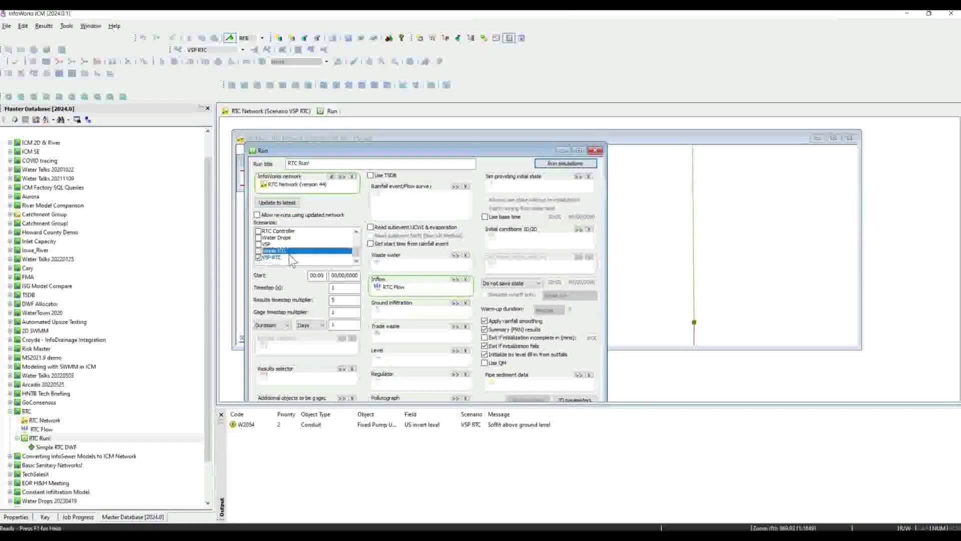
left_click(575, 164)
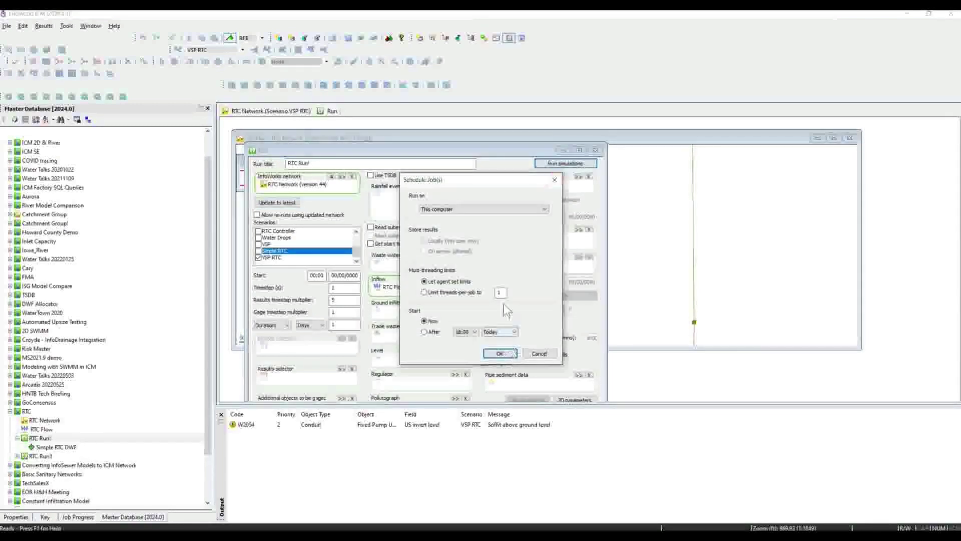
left_click(500, 354)
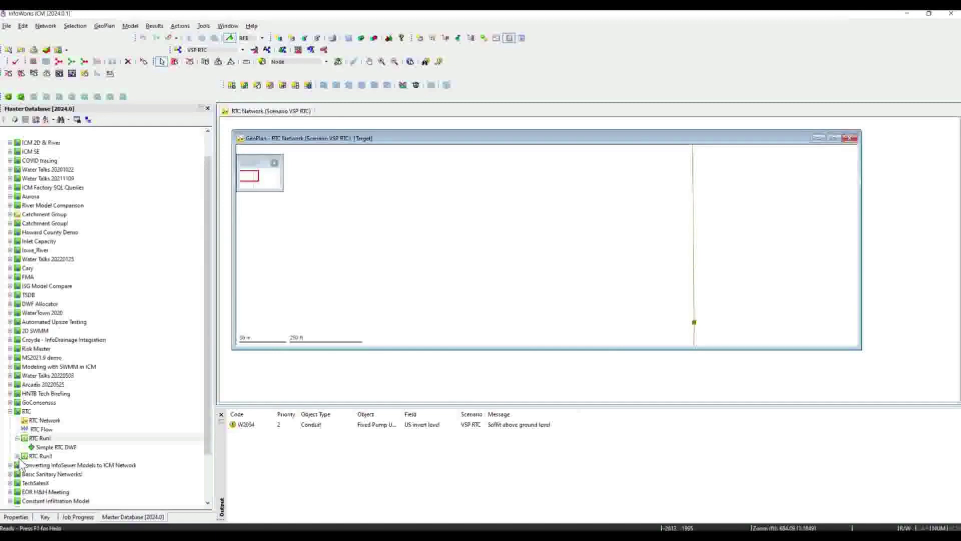
Open the VSP RTC DWF simulation results from the new RTC run in a maximised GeoPlan.
left_click(18, 456)
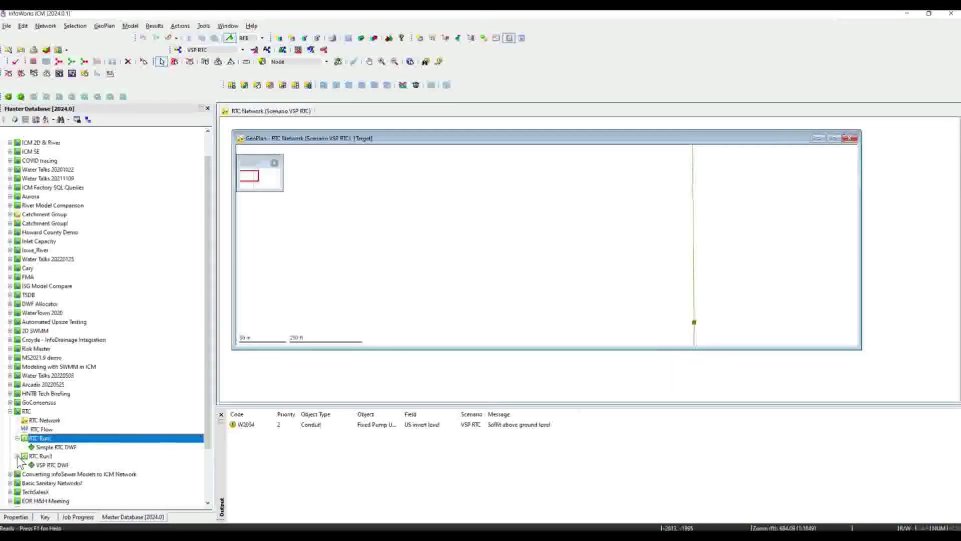
left_click_drag(42, 465, 332, 195)
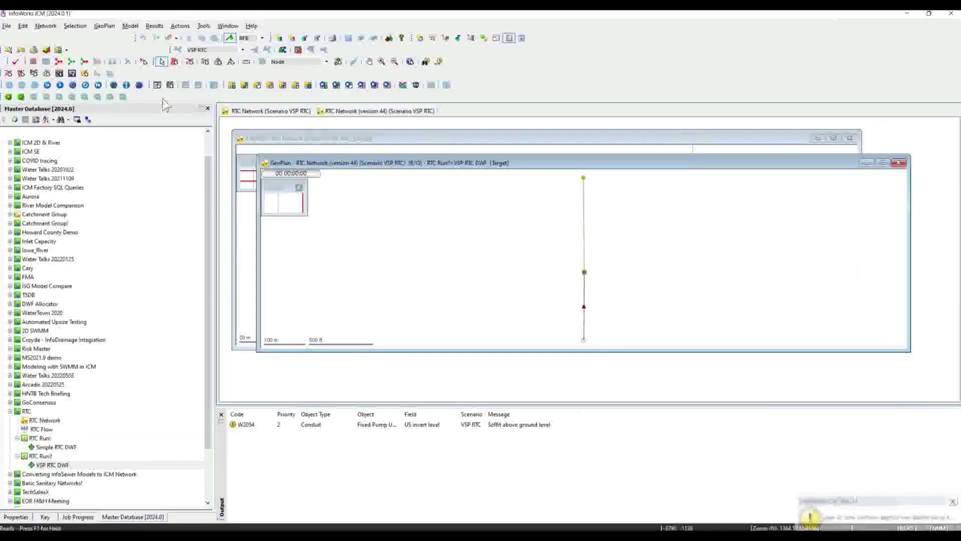
double_click(321, 165)
Graph the flow through pump Fixed Pump DS.1, check how it varies over the day and close the graph.
left_click(590, 326)
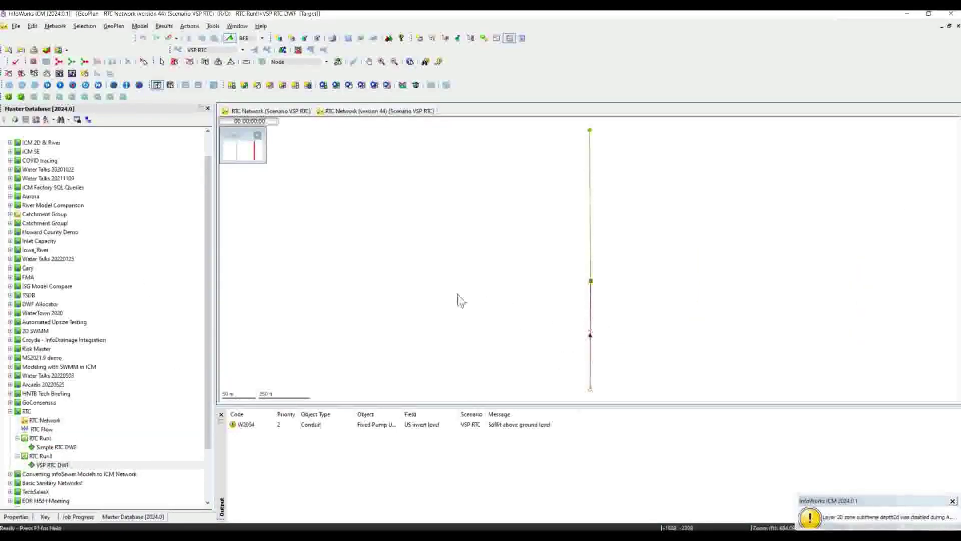
left_click(433, 257)
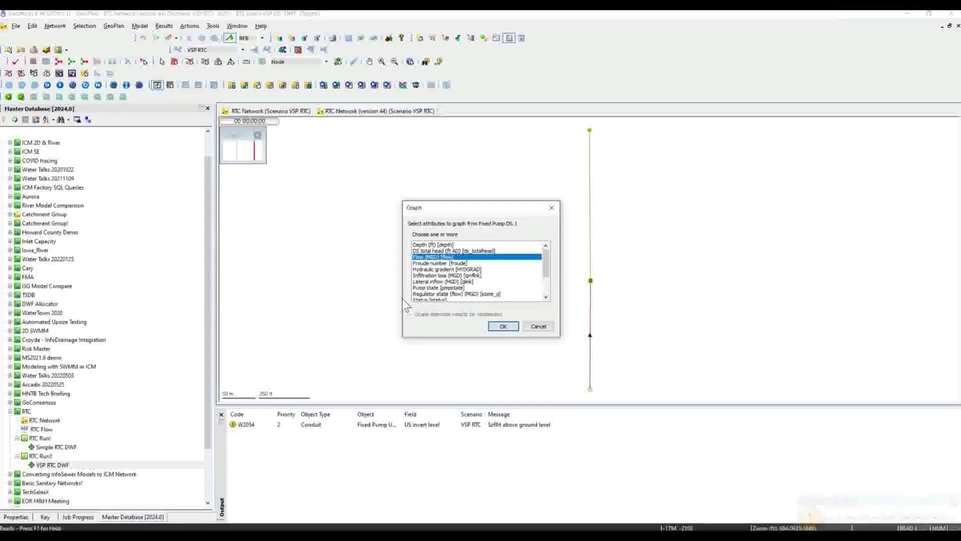
left_click(503, 326)
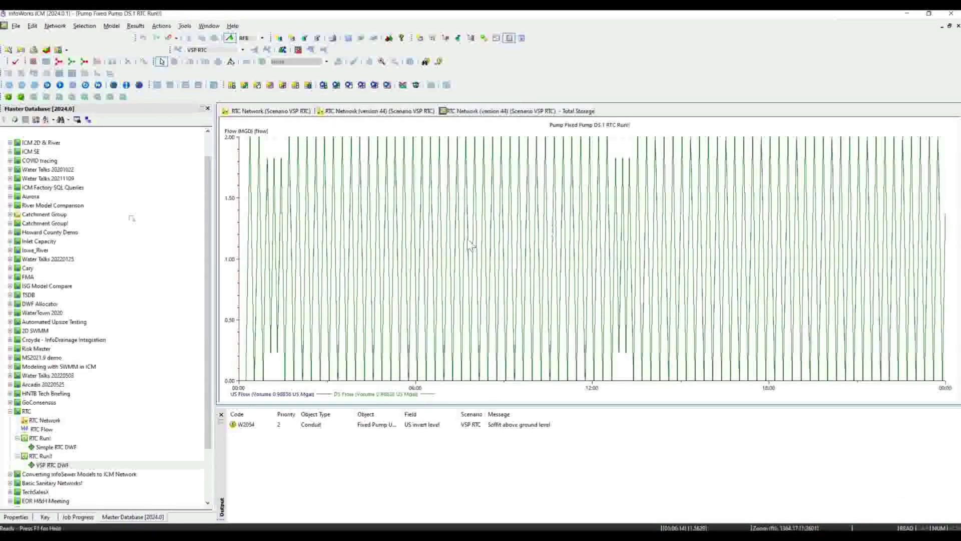
right_click(509, 116)
key("Return")
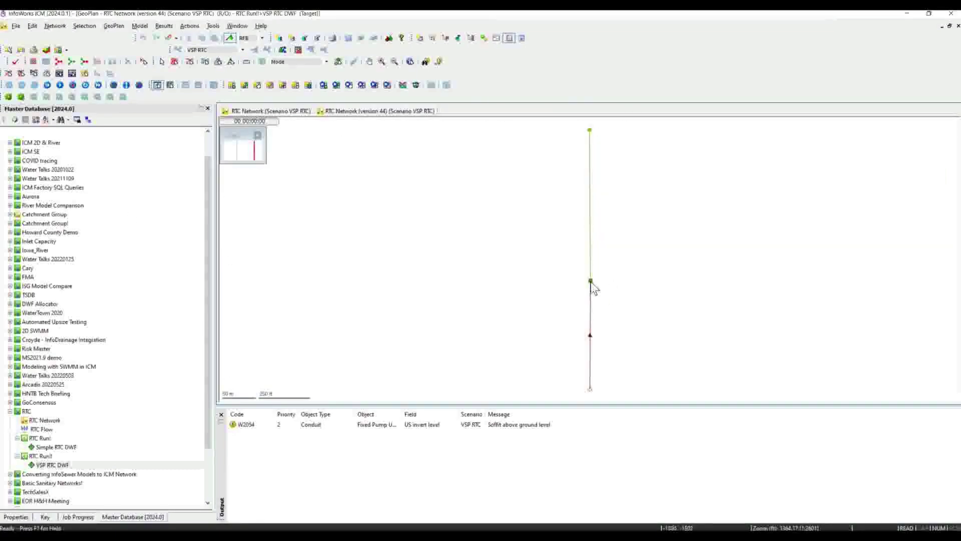
Graph the level at node Fixed Pump DS, examine its oscillation over a shorter time span and close the graph.
left_click(591, 281)
left_click(438, 276)
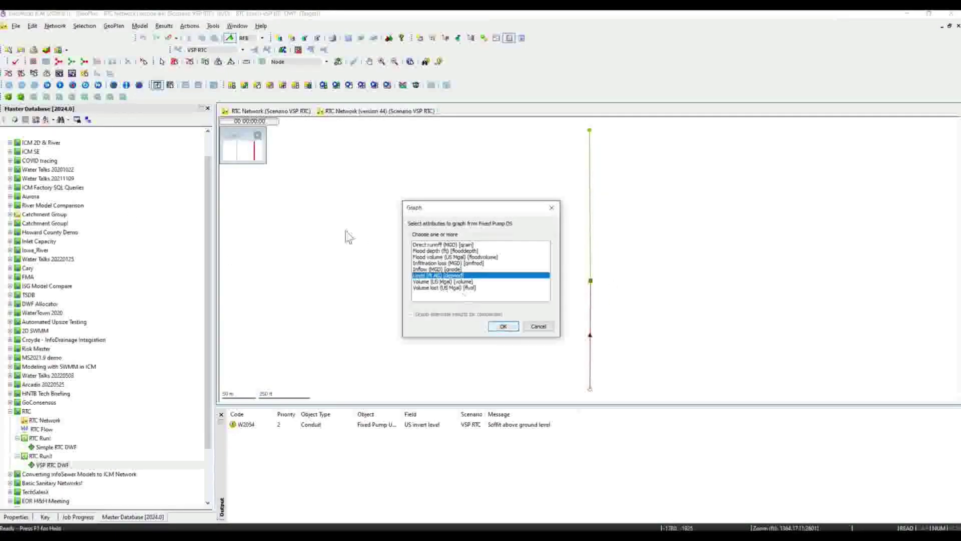
key("Return")
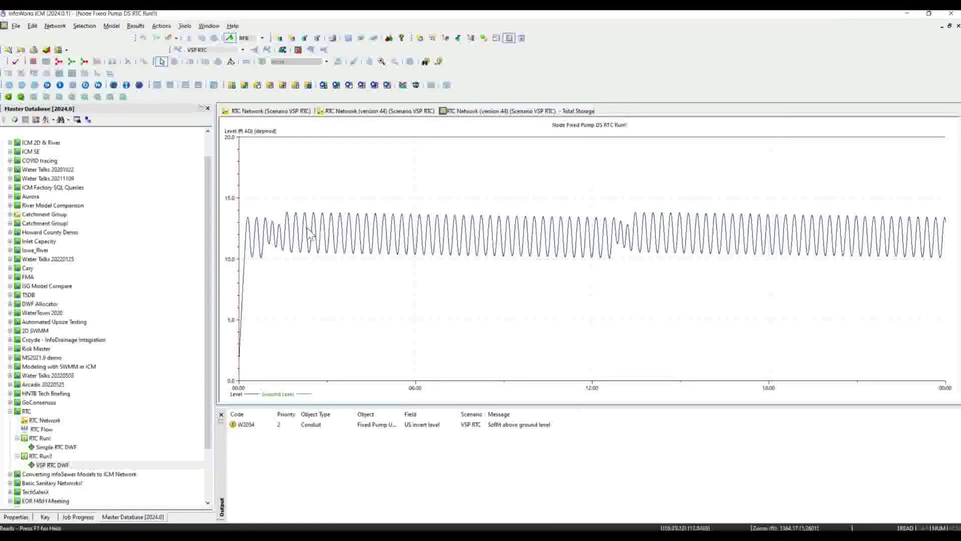
scroll(307, 229, "up", 3)
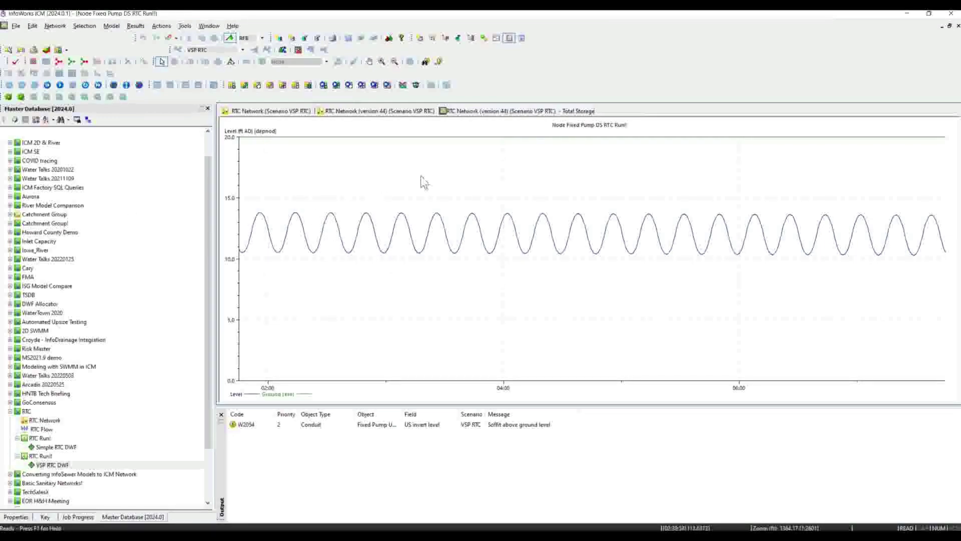
right_click(464, 113)
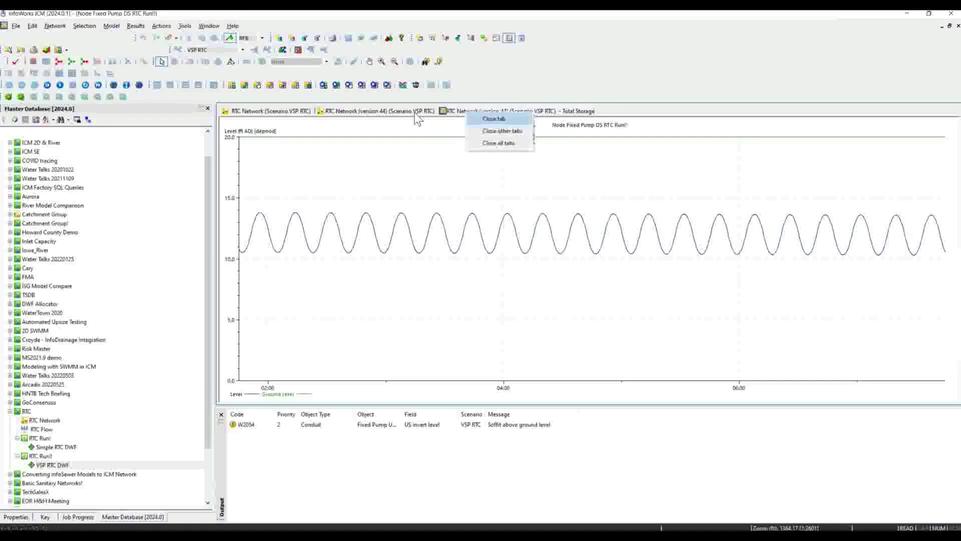
left_click(493, 142)
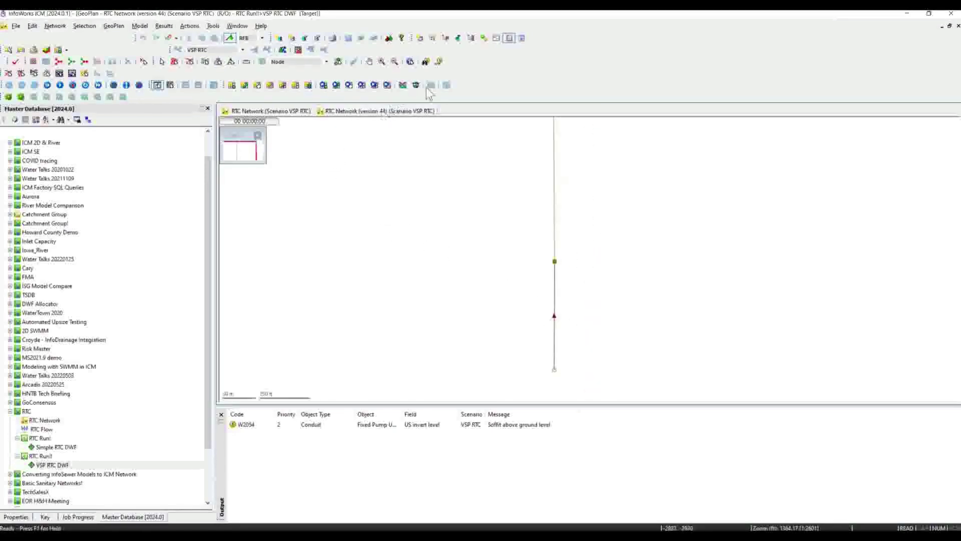
Open the real-time control rules of Fixed Pump DS.1, set the CONT1 controller's measurement value to 1 and save the change.
left_click(416, 85)
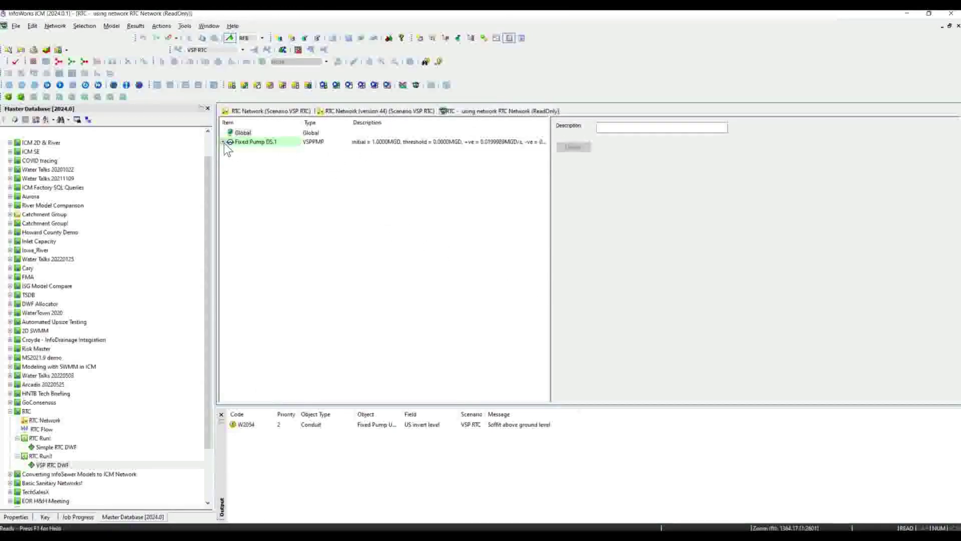
left_click(223, 142)
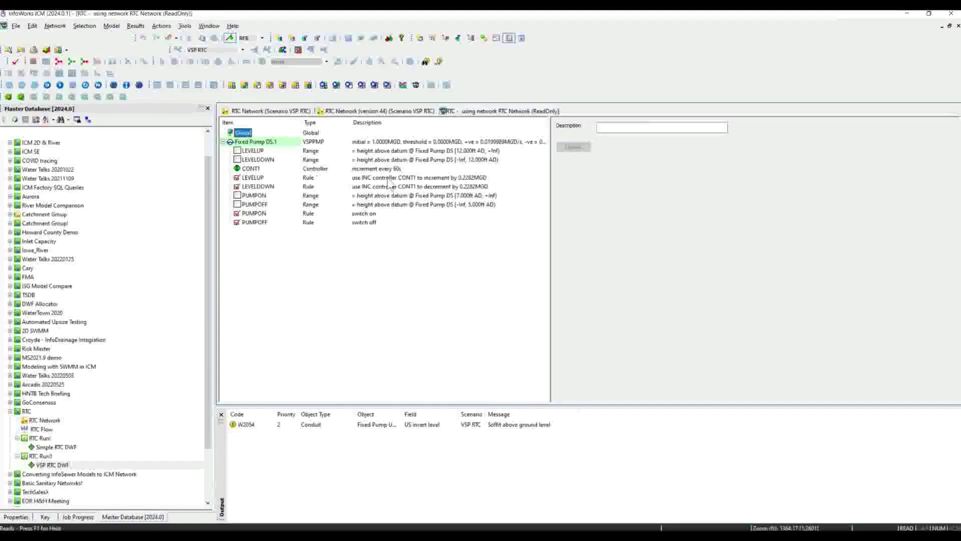
left_click(382, 172)
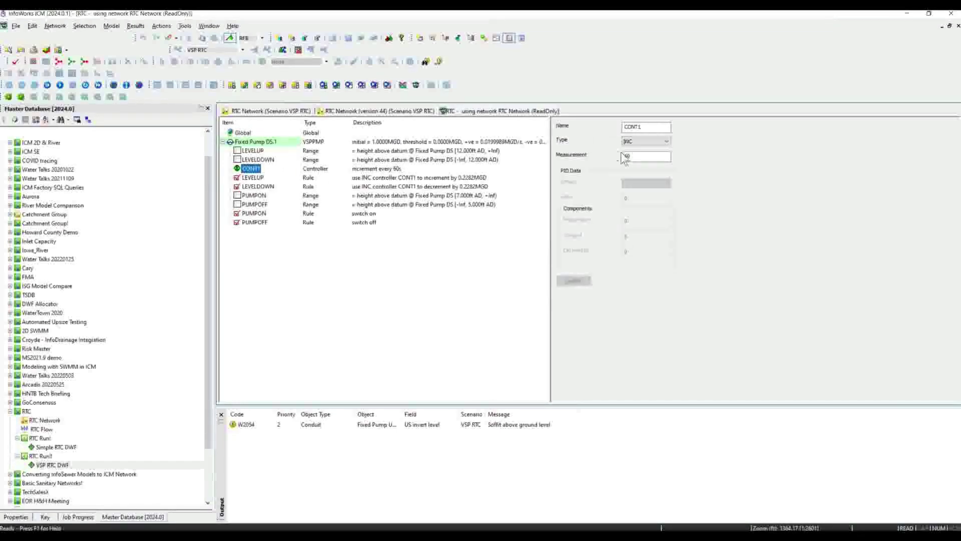
type("1")
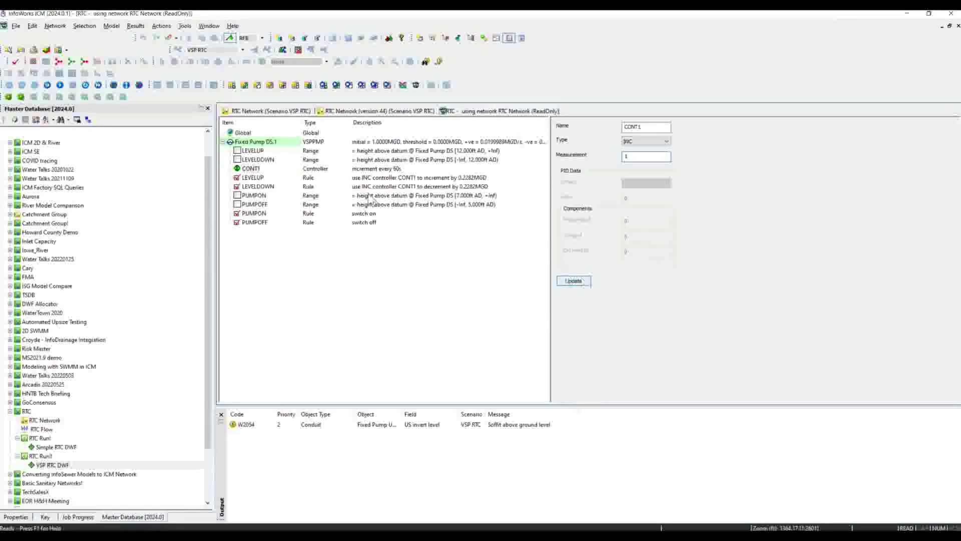
left_click(249, 182)
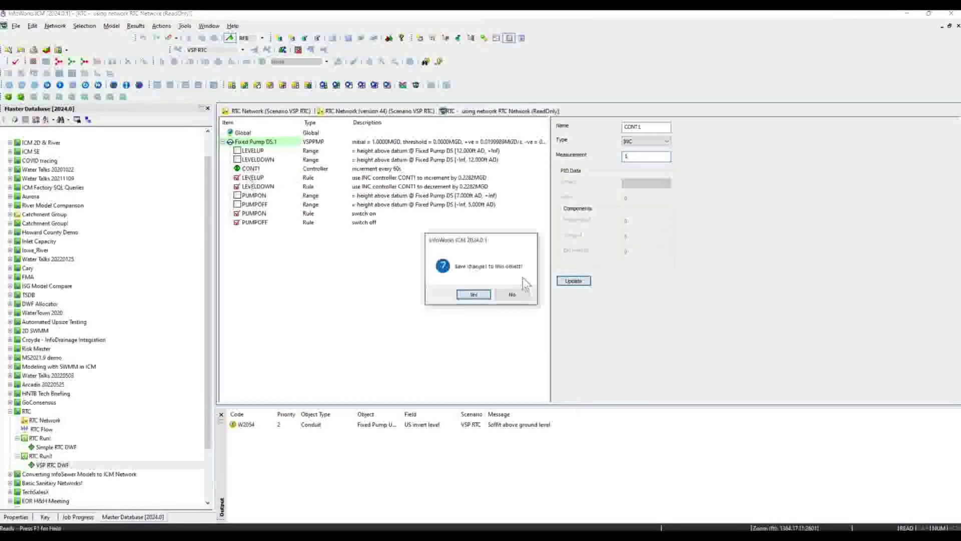
left_click(473, 294)
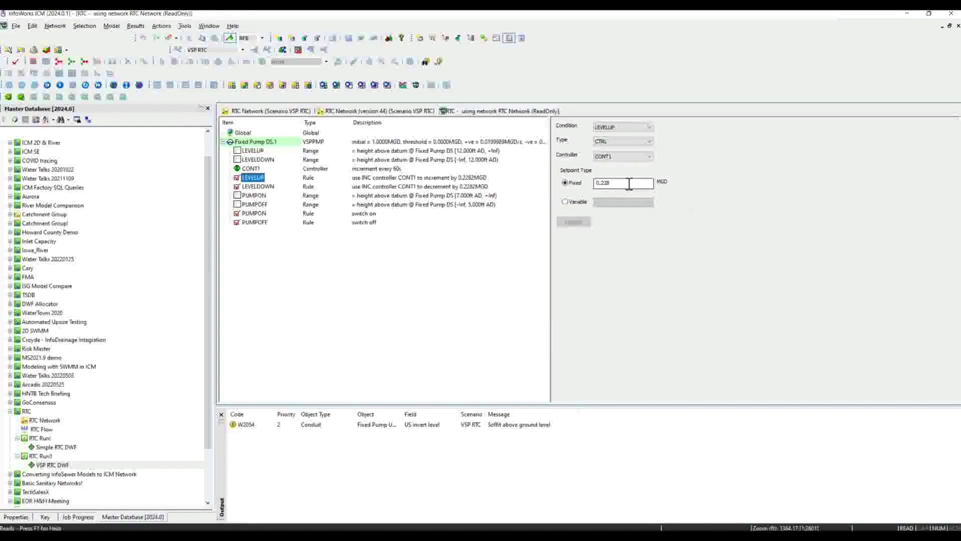
Enter new fixed setpoints for the LEVELUP and LEVELDOWN rules of Fixed Pump DS.1.
type("0.5")
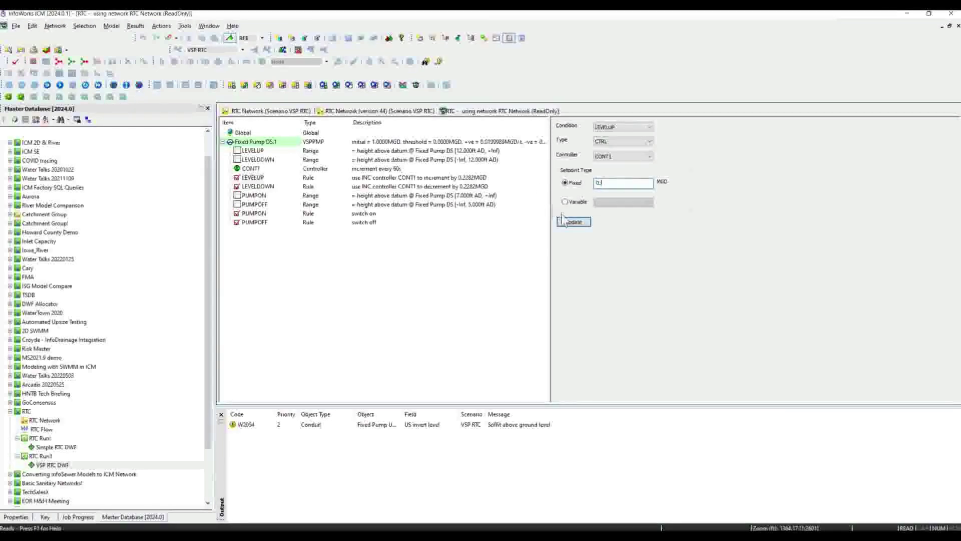
left_click(314, 189)
double_click(607, 183)
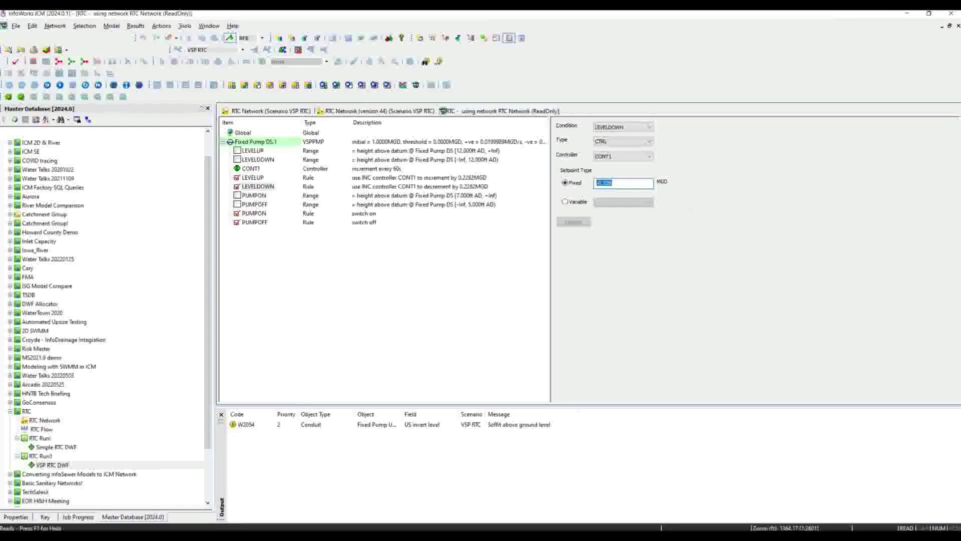
type("1")
Close the VSP RTC DWF results GeoPlan based on RTC Network version 44.
left_click(354, 114)
right_click(353, 114)
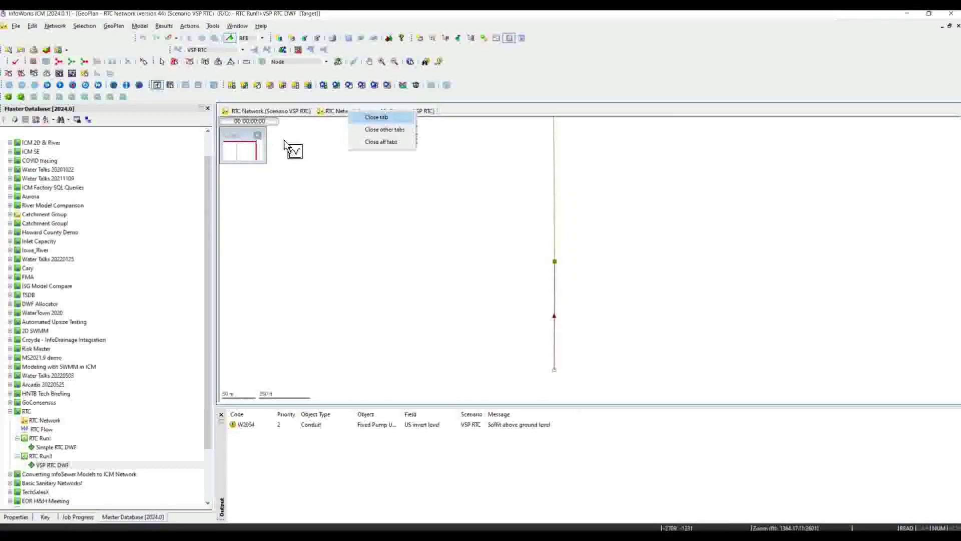
key("Return")
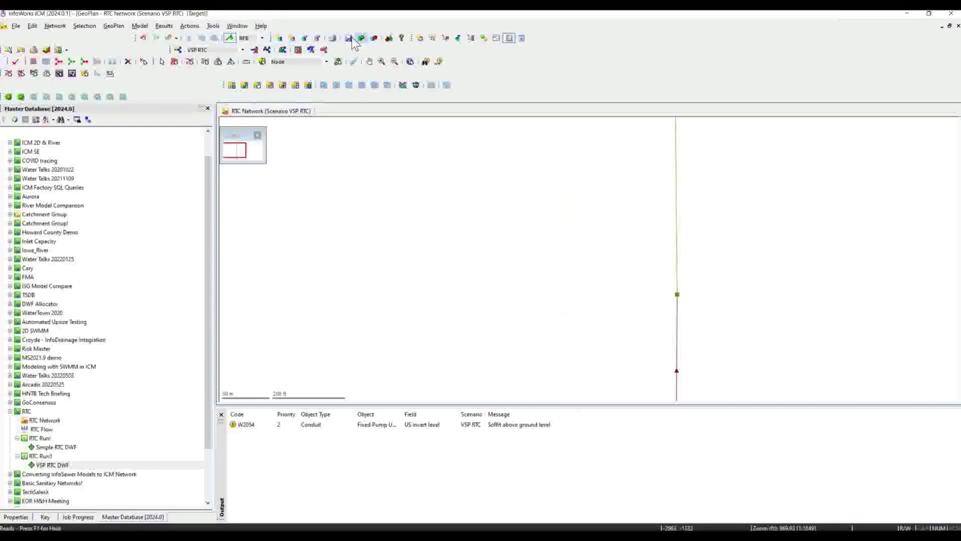
Commit the RTC Network changes with an update comment, validating the VSP RTC scenario during the commit.
left_click(350, 39)
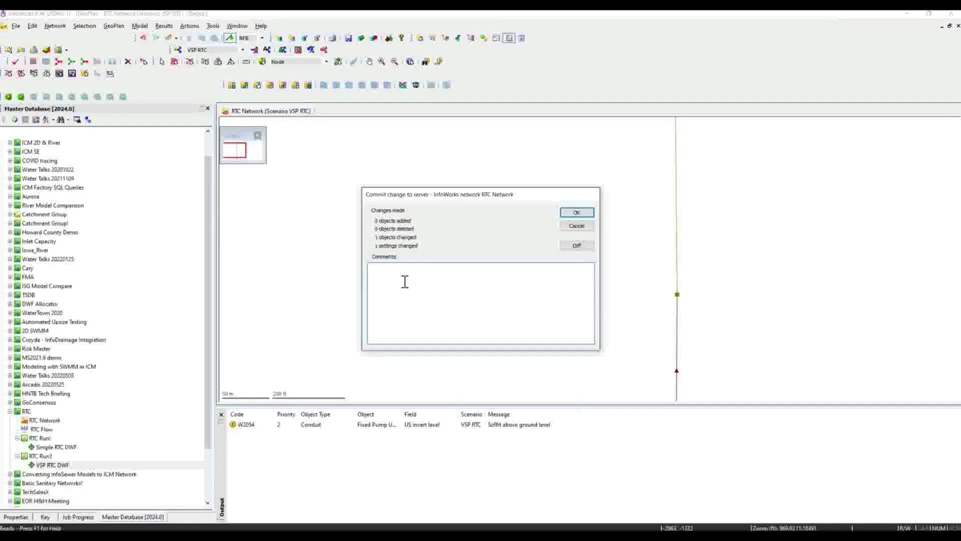
left_click(404, 281)
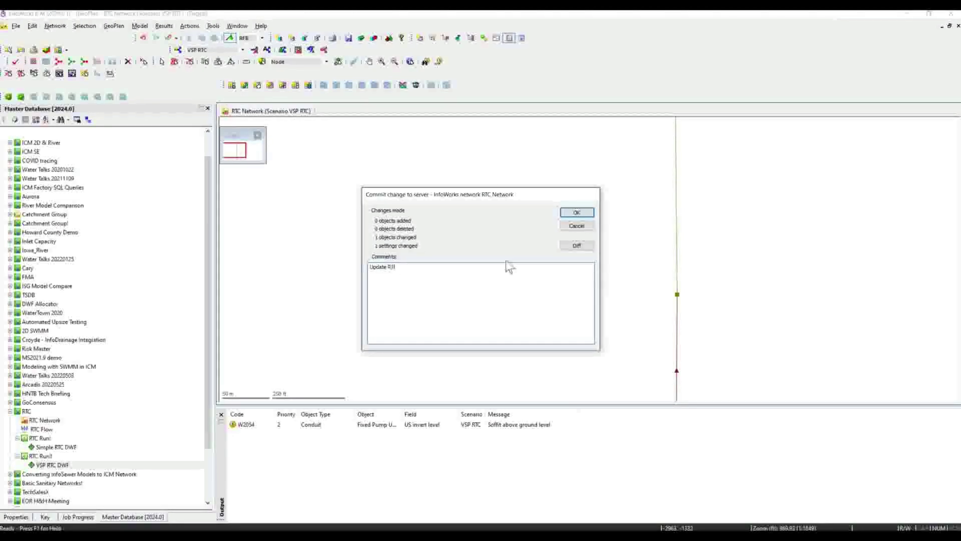
left_click(577, 212)
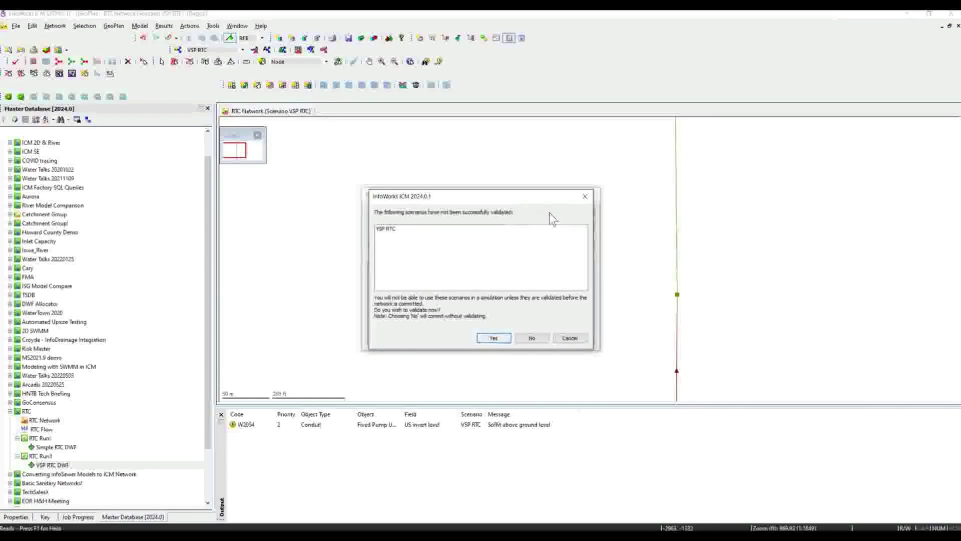
key("Return")
key("Return")
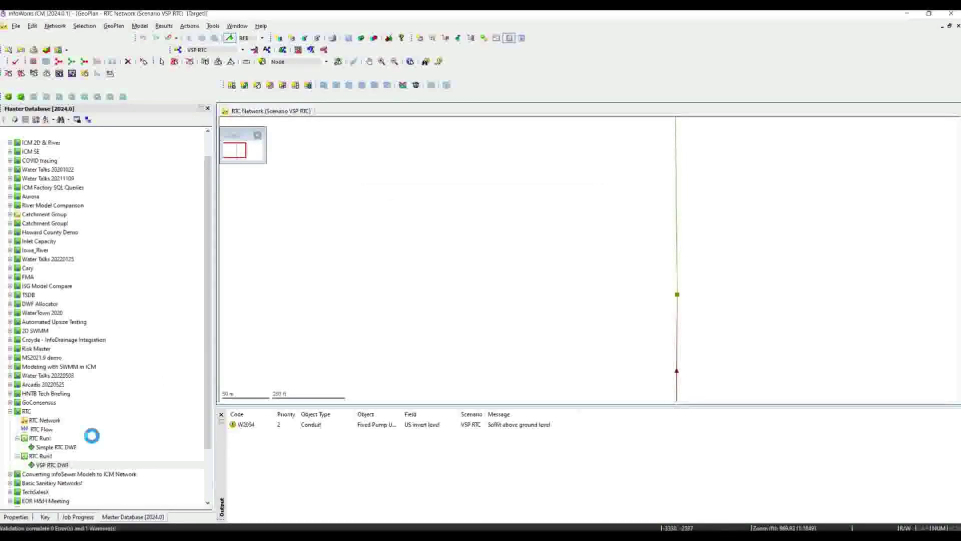
Update the second RTC run to the latest network version and re-run its simulation on this computer immediately.
double_click(40, 455)
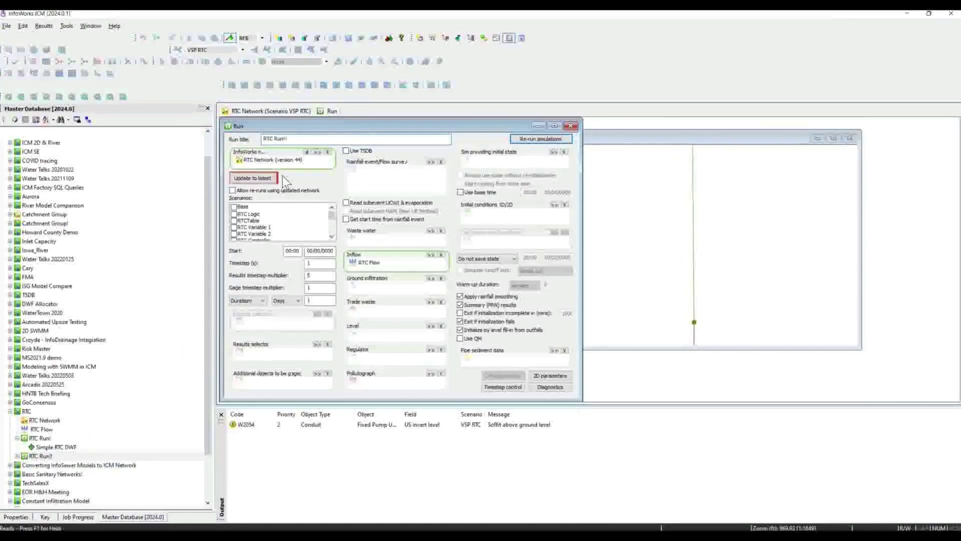
left_click(541, 138)
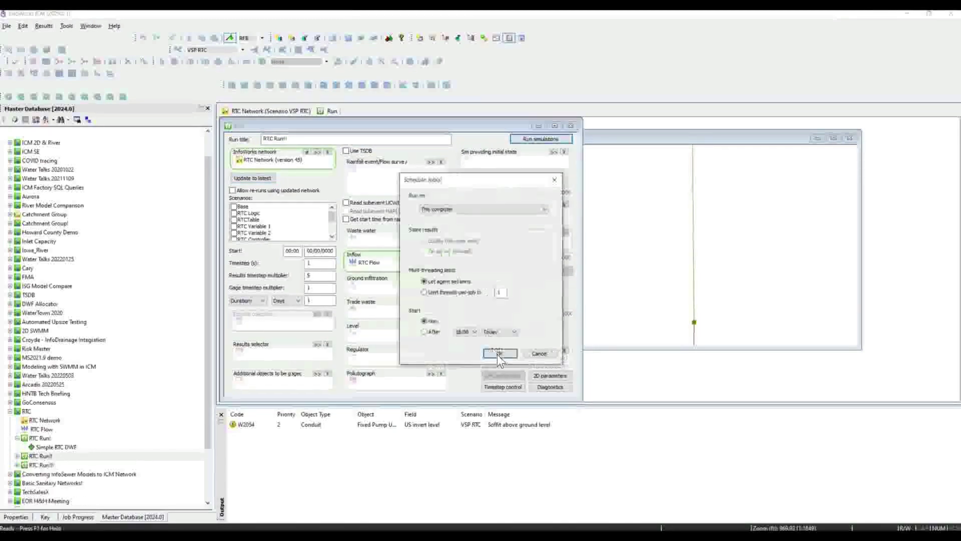
left_click(498, 353)
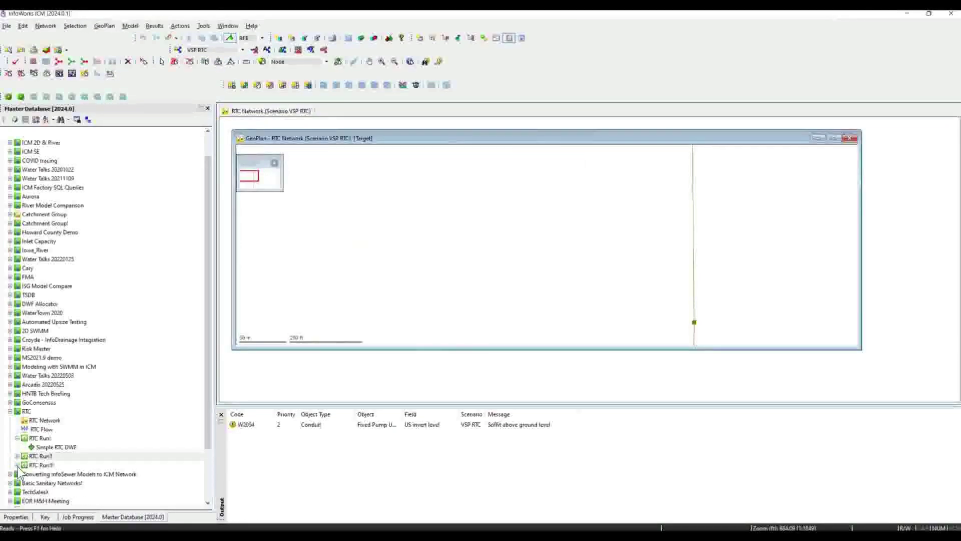
Open the VSP RTC DWF results of the newest RTC run and graph the level at node Fixed Pump DS.
left_click(17, 464)
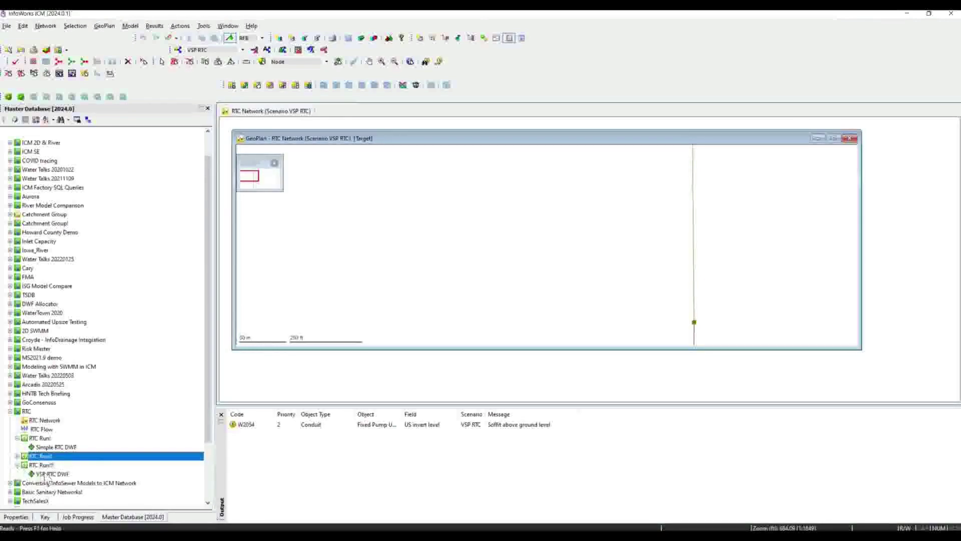
left_click_drag(47, 474, 377, 178)
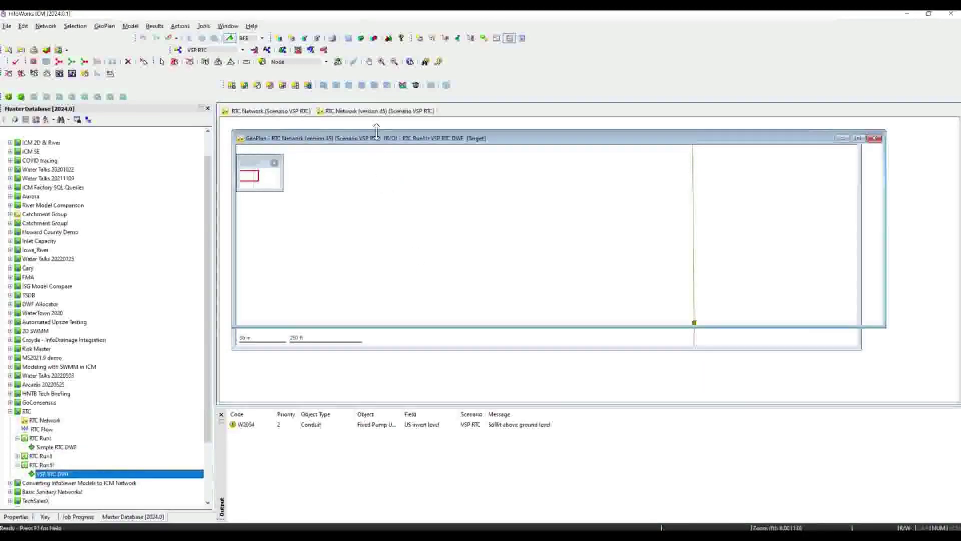
left_click(590, 280)
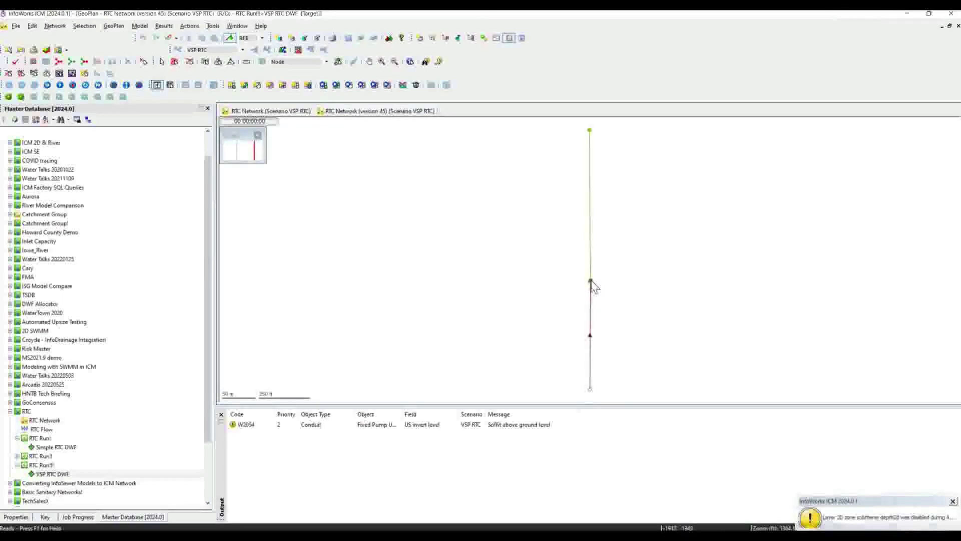
left_click(434, 271)
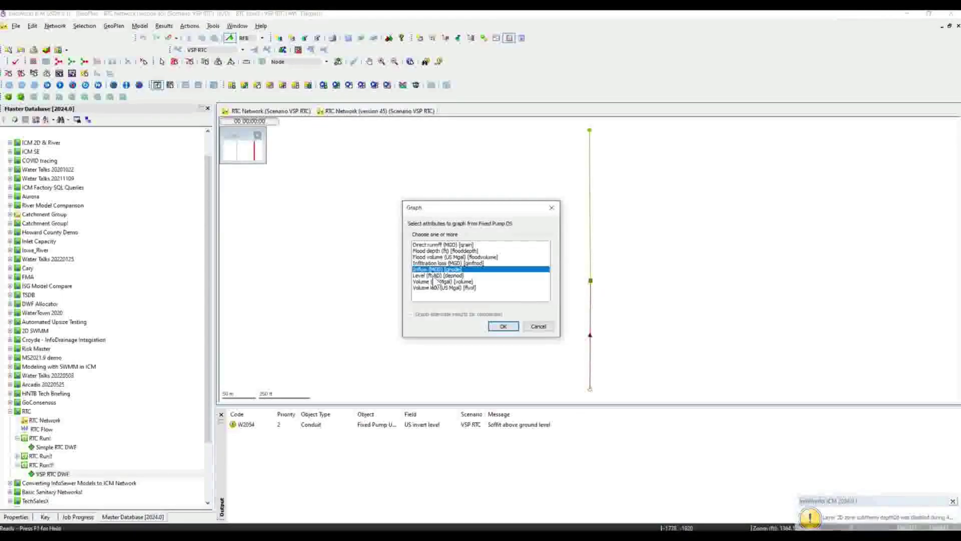
left_click(503, 326)
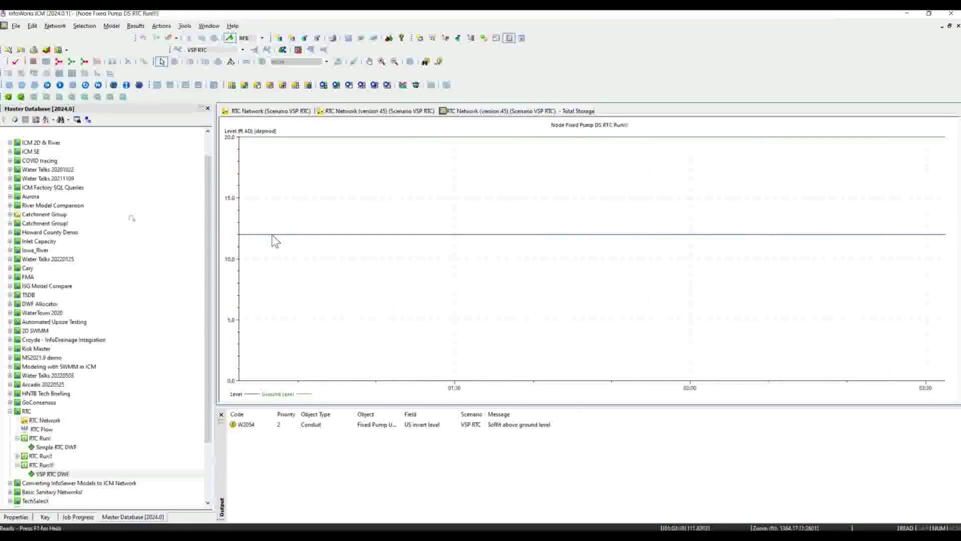
Check how steadily the Fixed Pump DS level holds over a short span and the full day, then close the graph and results.
mouse_move(273, 234)
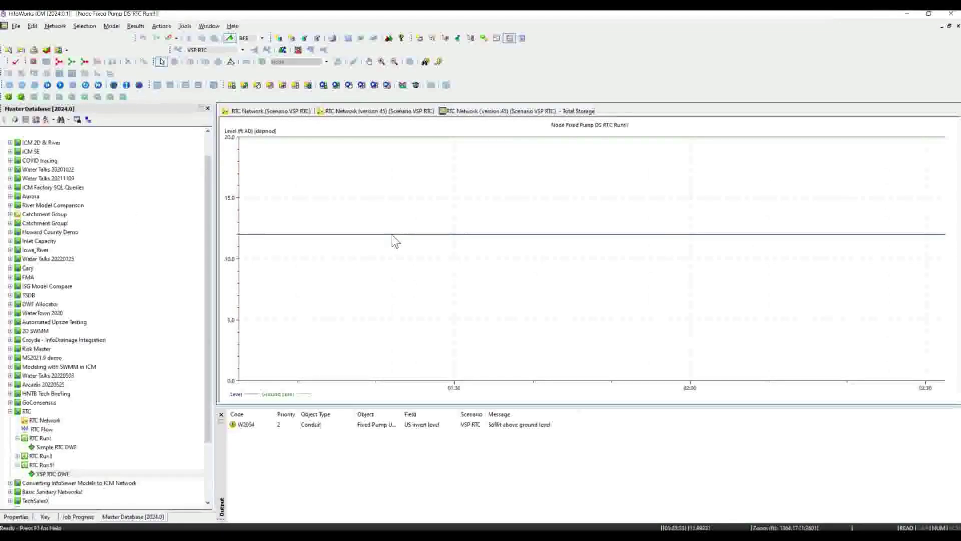
left_click_drag(392, 241, 434, 179)
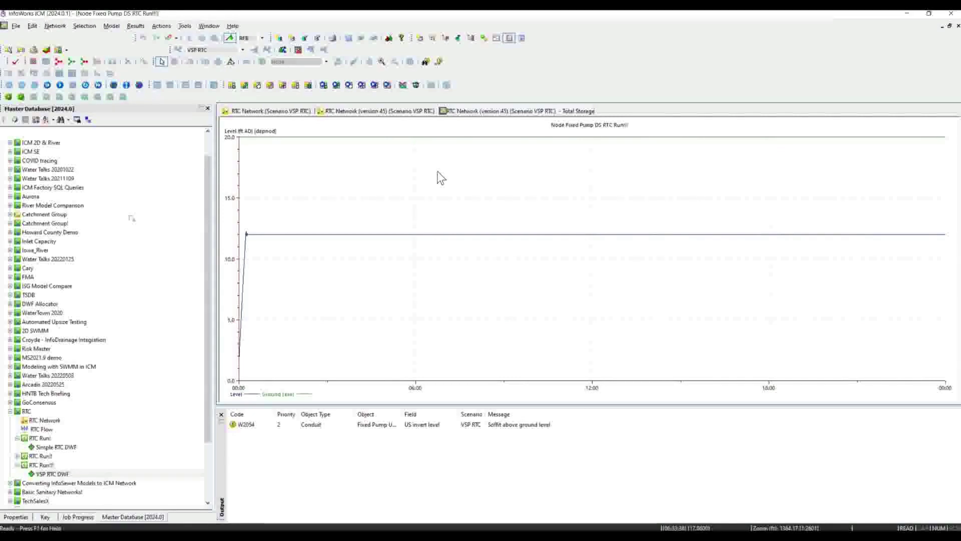
key("ctrl+F4")
key("ctrl+F4")
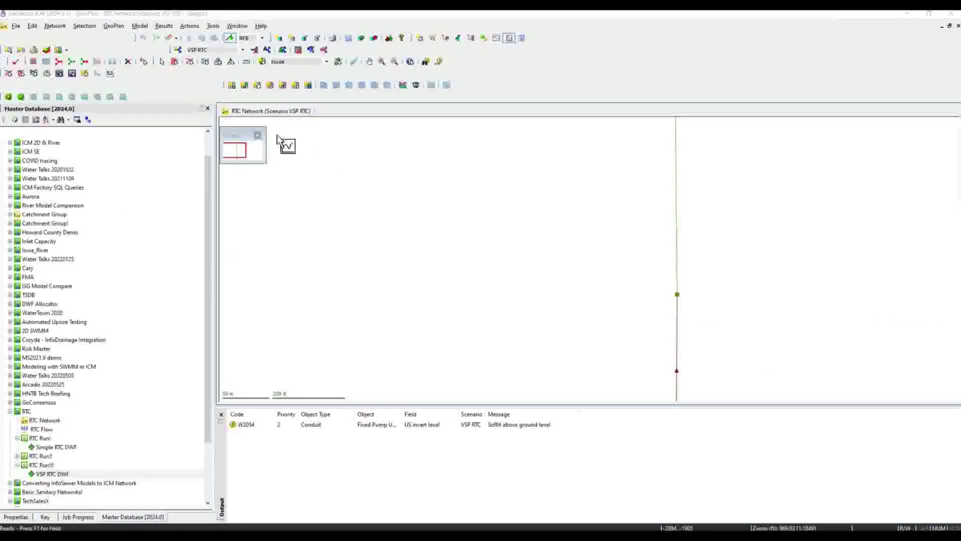
Switch to the RTC Variable 1 scenario and review the real-time control ranges, variable and rules of Sluice DS.1.
left_click(205, 51)
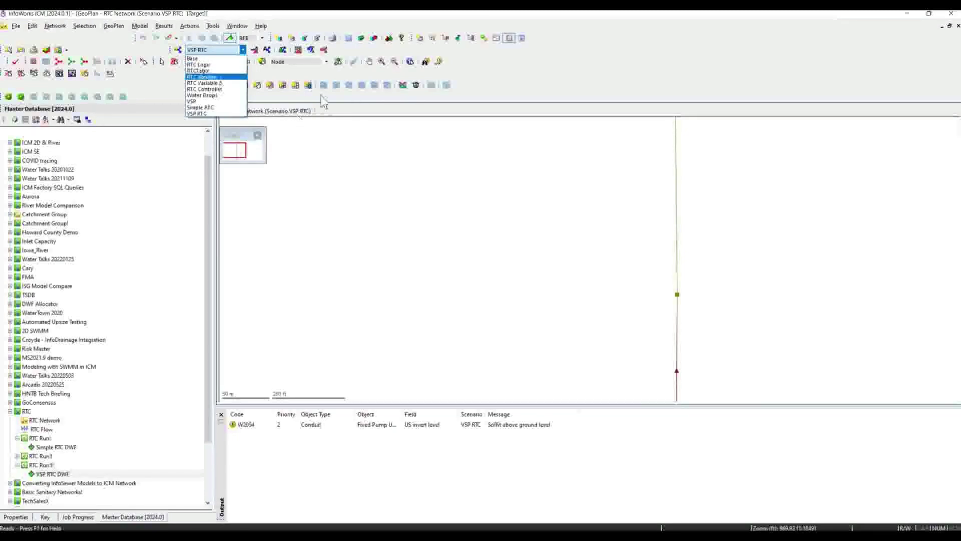
key("Return")
left_click(416, 86)
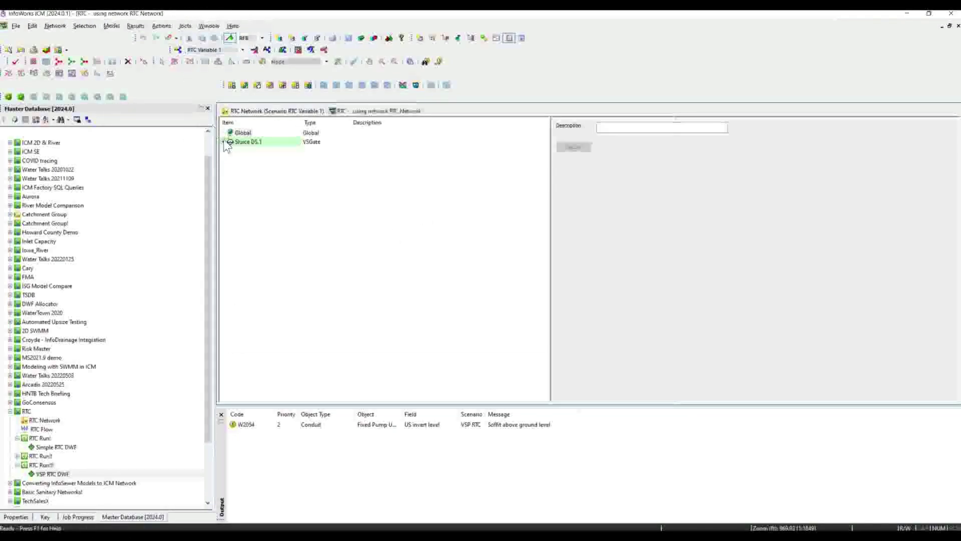
left_click(223, 142)
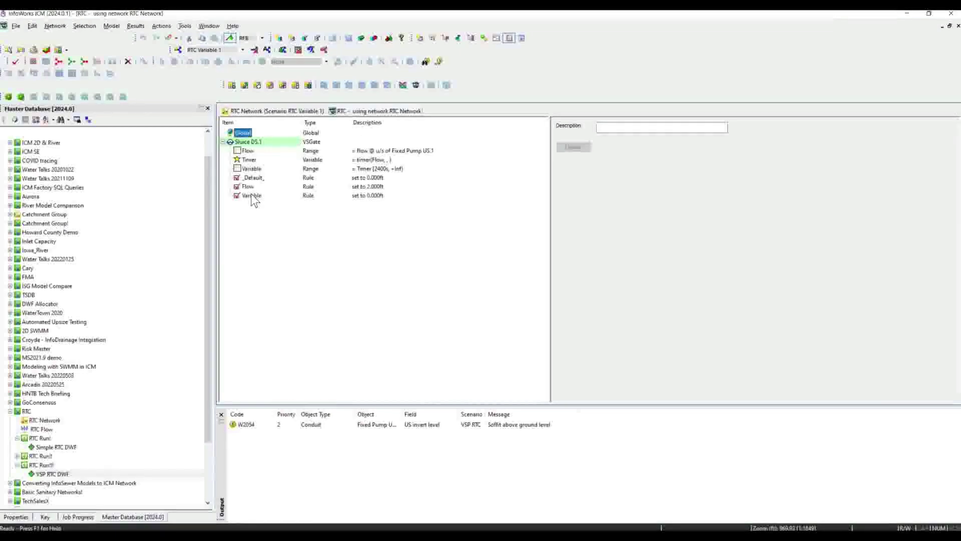
Review the real-time control of Sluice DS.1 in the RTC Controller scenario and of Fixed Pump DS.1 in the RTCTable scenario.
left_click(220, 49)
left_click(216, 89)
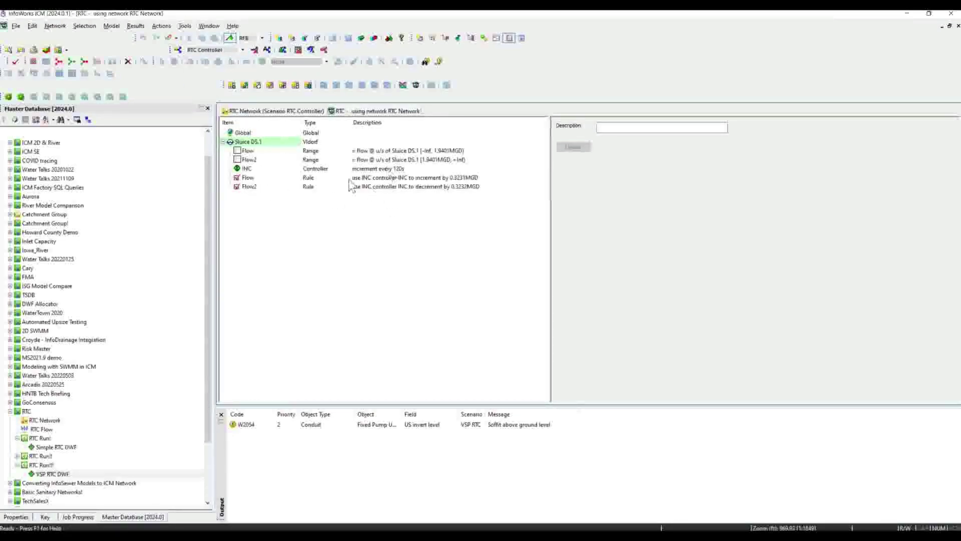
left_click(225, 50)
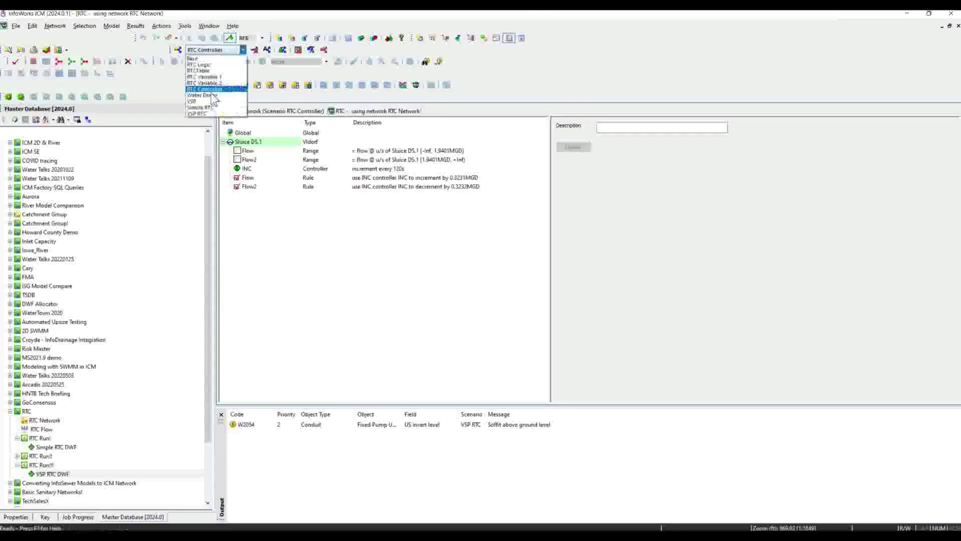
left_click(200, 71)
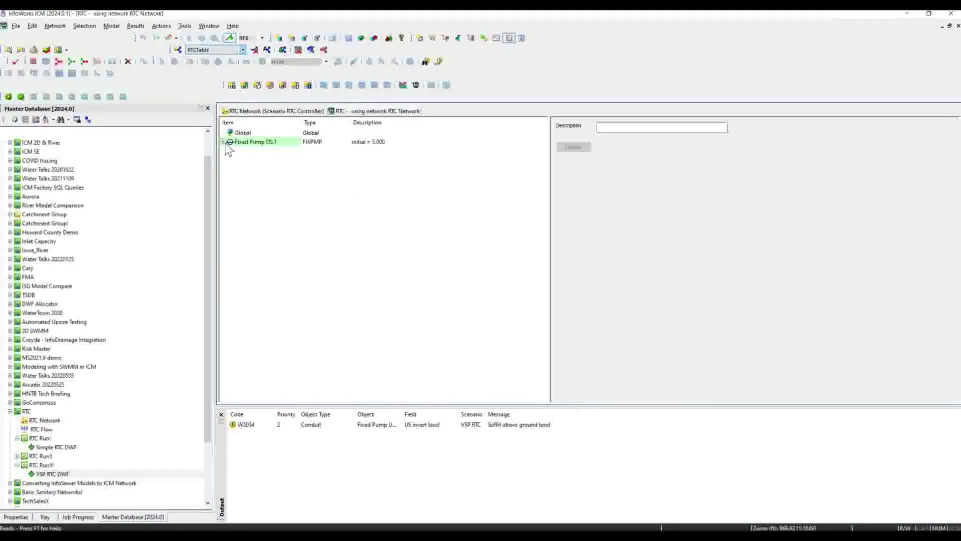
left_click(223, 142)
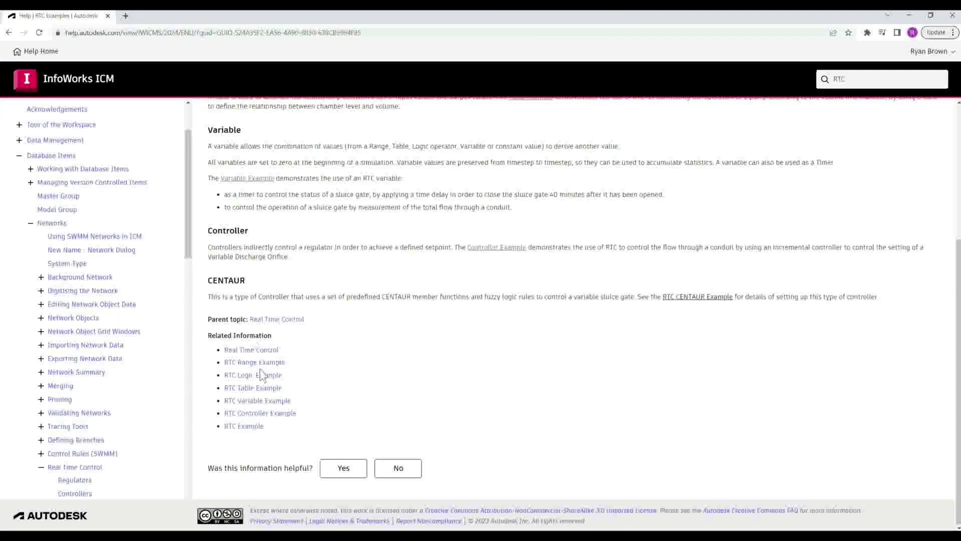
Look through the RTC Examples help page in the browser, then return to InfoWorks ICM and browse the master database.
scroll(260, 196, "up", 1)
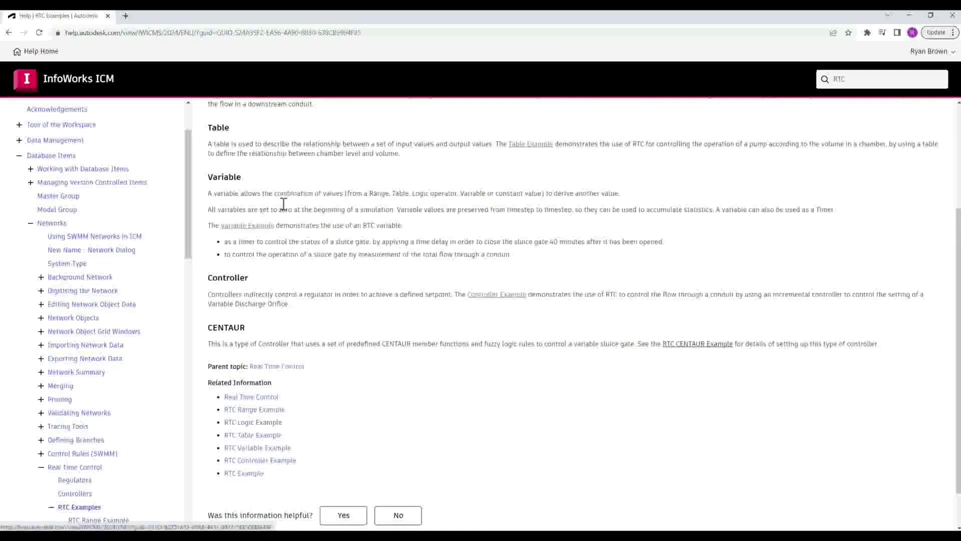
scroll(676, 80, "down", 1)
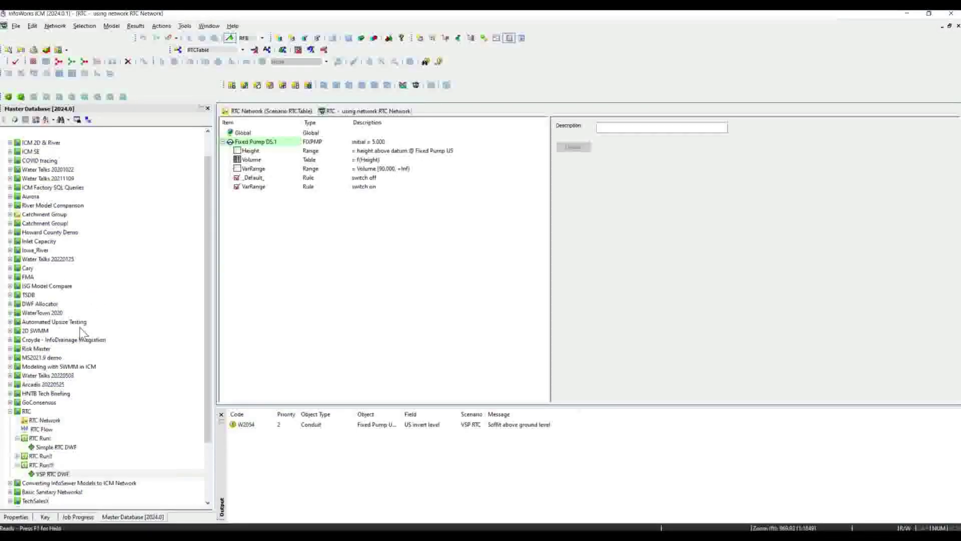
scroll(12, 484, "down", 3)
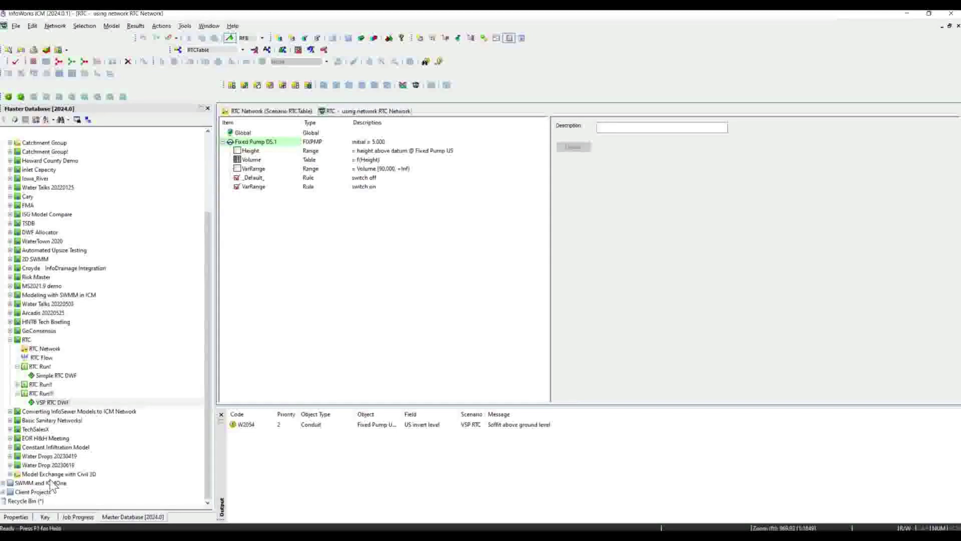
Open the Brazil Project network from the AU Brazil Project group under Client Projects and apply the Low 2D theme to its GeoPlan.
left_click(3, 491)
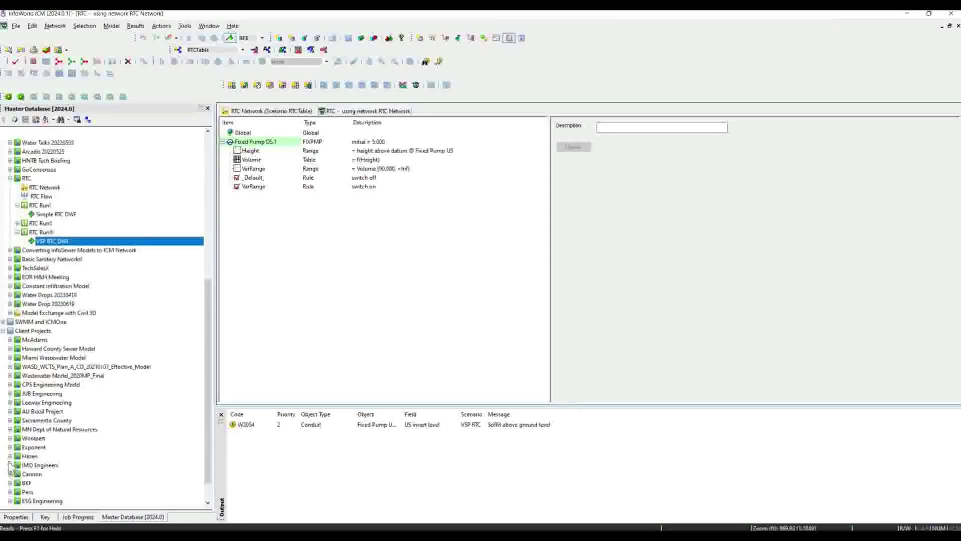
left_click(10, 411)
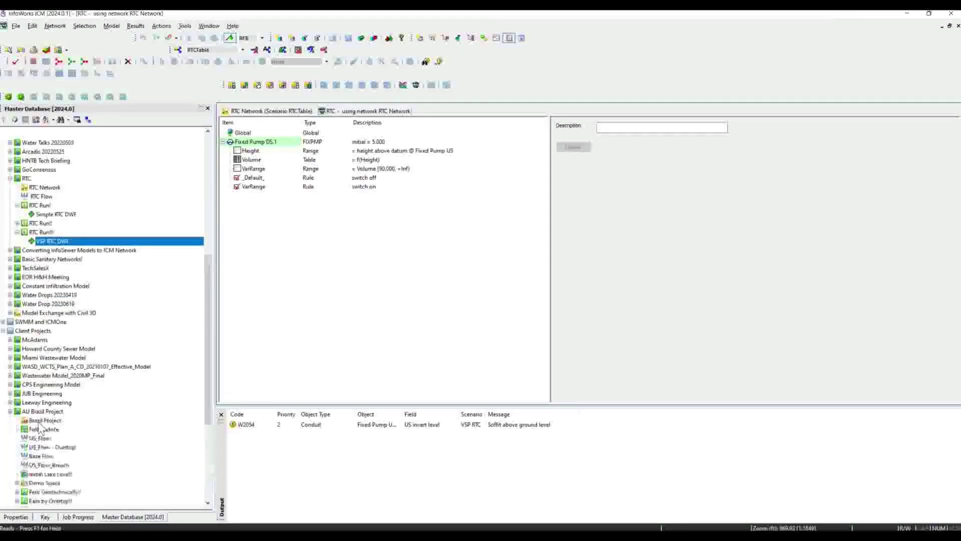
scroll(41, 424, "down", 1)
left_click(40, 394)
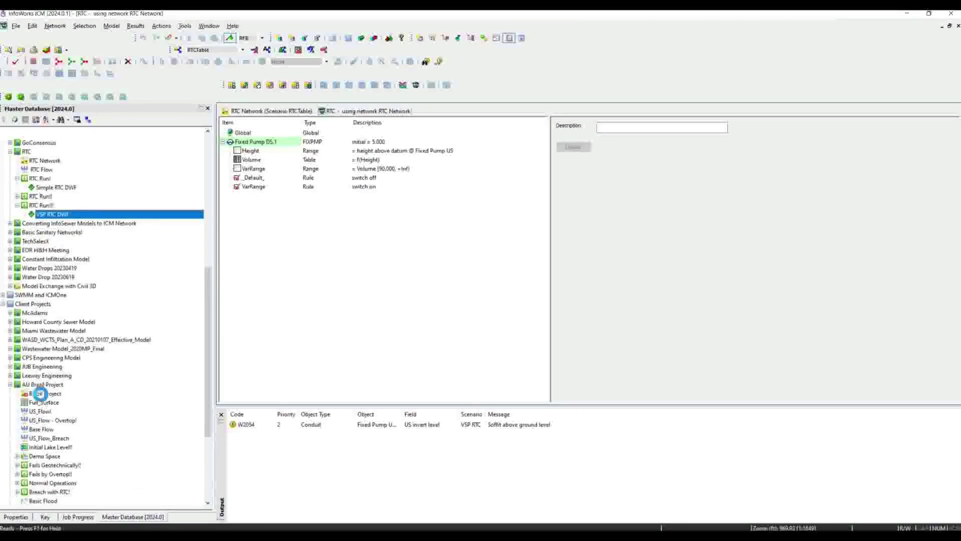
double_click(40, 394)
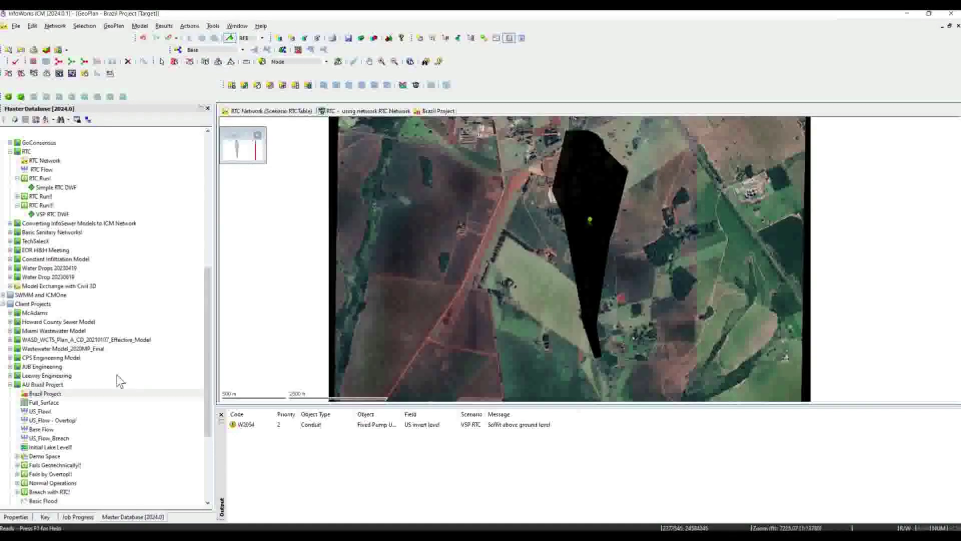
scroll(40, 463, "down", 2)
left_click_drag(40, 456, 439, 259)
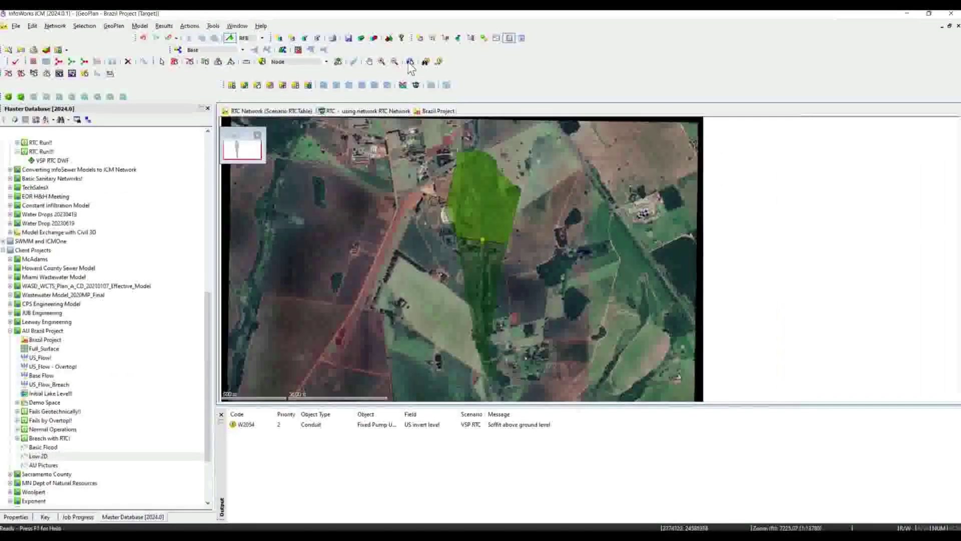
Examine the crest levels and RTC Definition column in the section data of the Dam base linear structure, then close it.
scroll(482, 243, "up", 4)
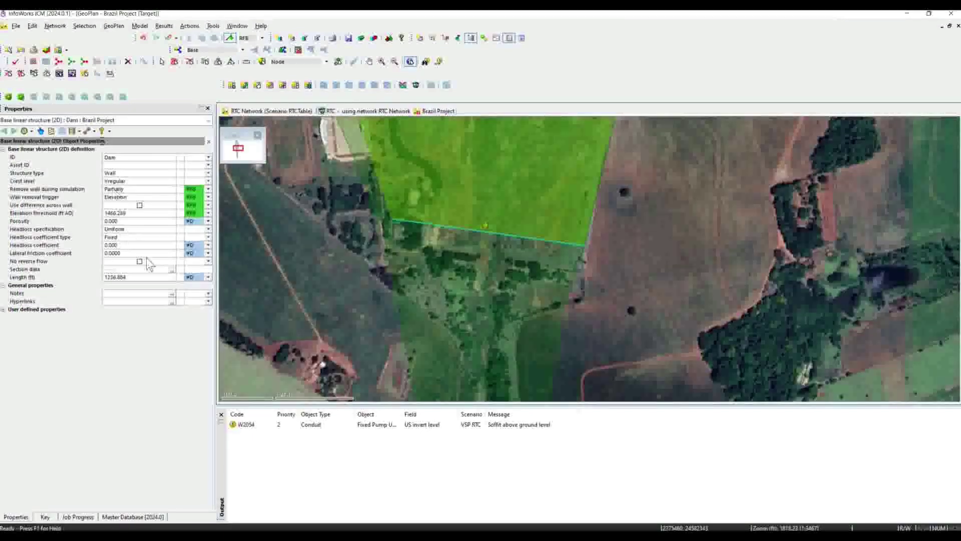
left_click(170, 271)
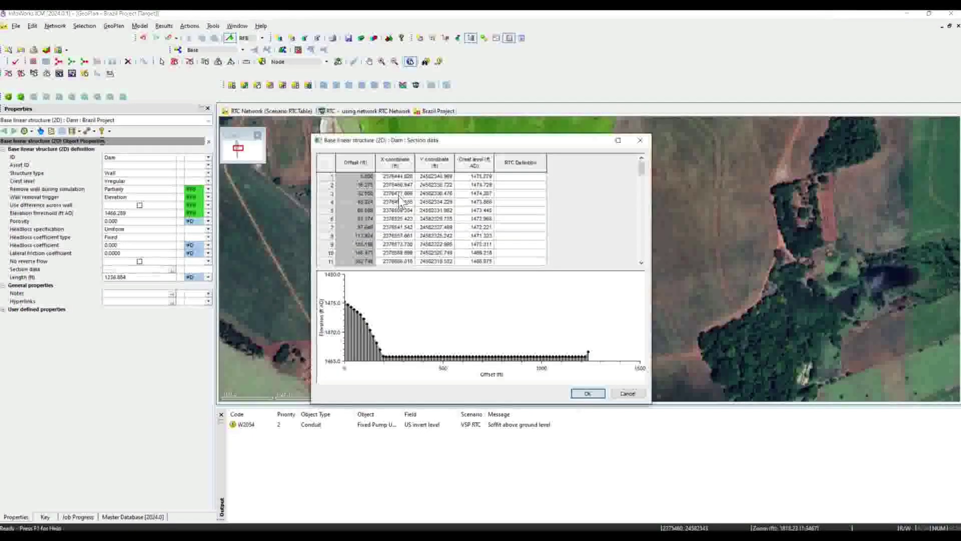
scroll(507, 200, "down", 4)
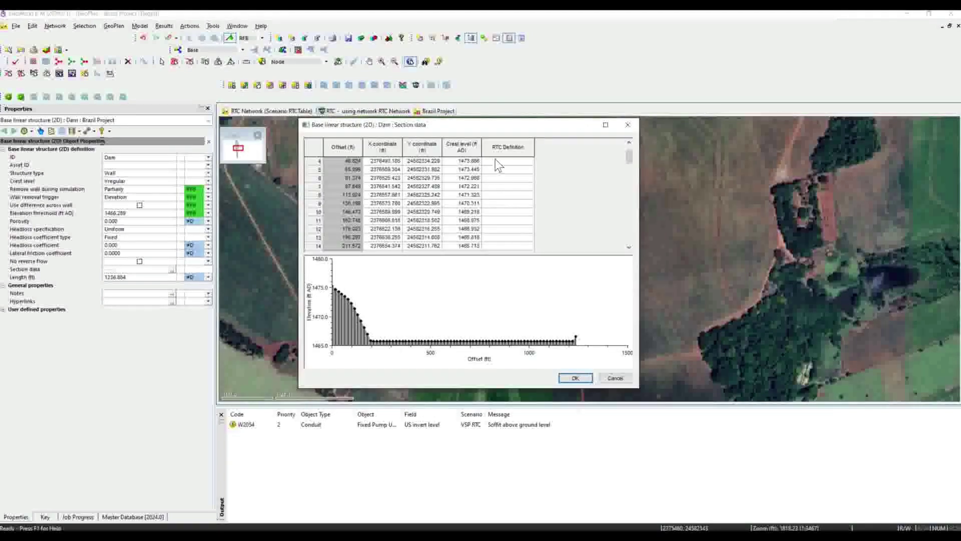
scroll(511, 203, "down", 18)
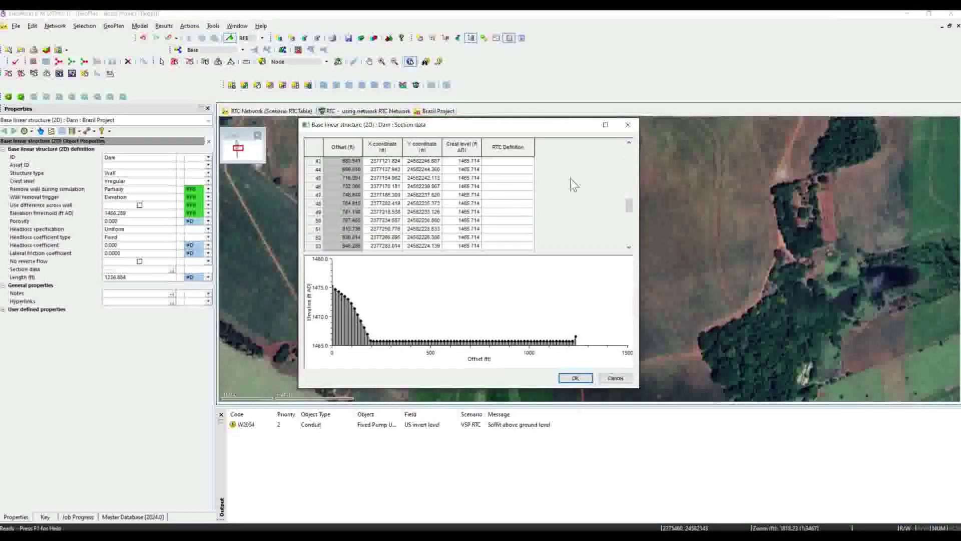
left_click(628, 125)
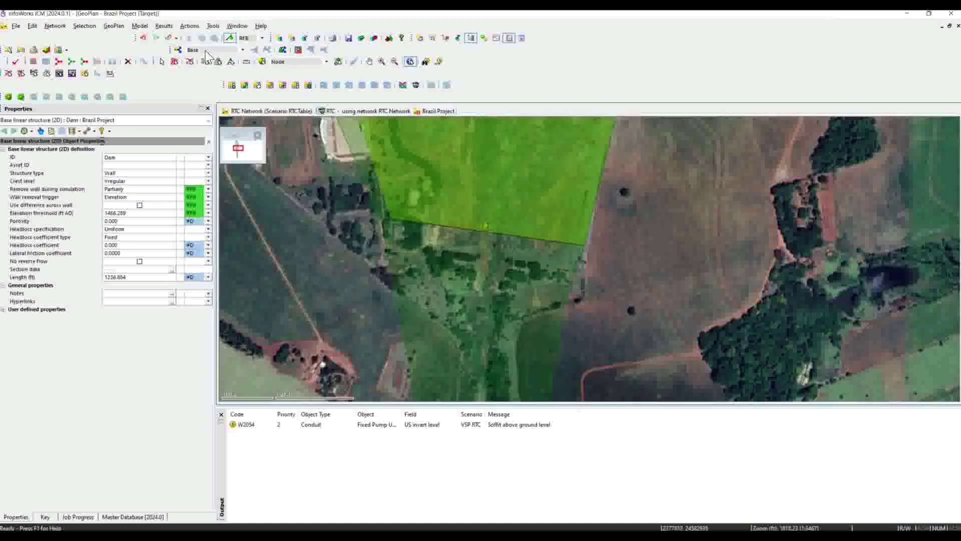
Switch to the Breach with RTC scenario and review the RTC definitions assigned along the Dam's section data.
left_click(242, 49)
left_click(280, 107)
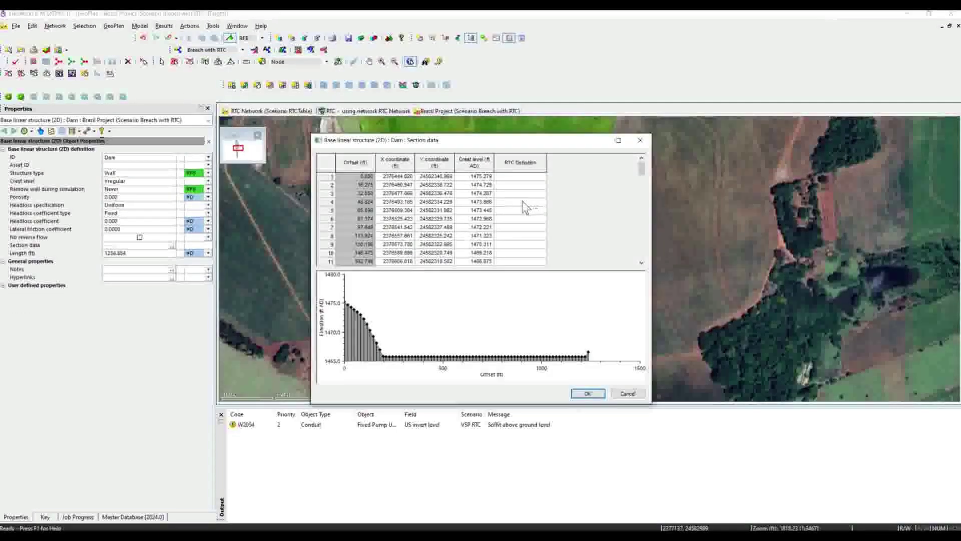
scroll(522, 200, "down", 7)
scroll(513, 231, "up", 5)
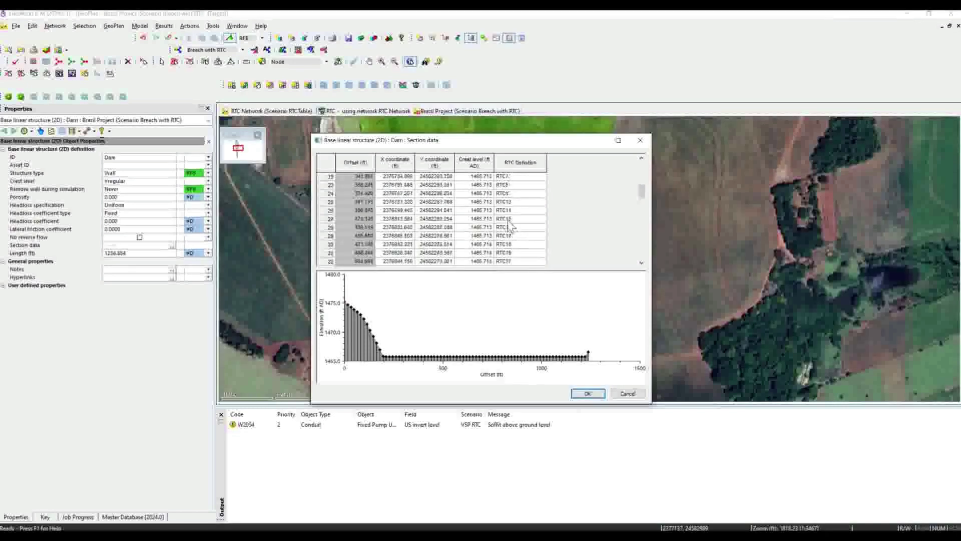
left_click(640, 140)
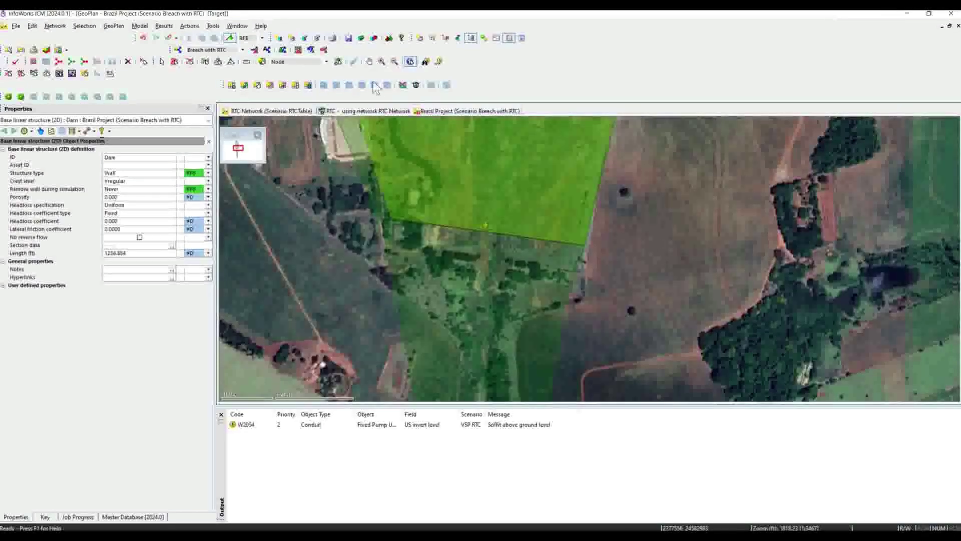
Open the Brazil Project's real-time control data and look through the tables listed under Global.
left_click(415, 85)
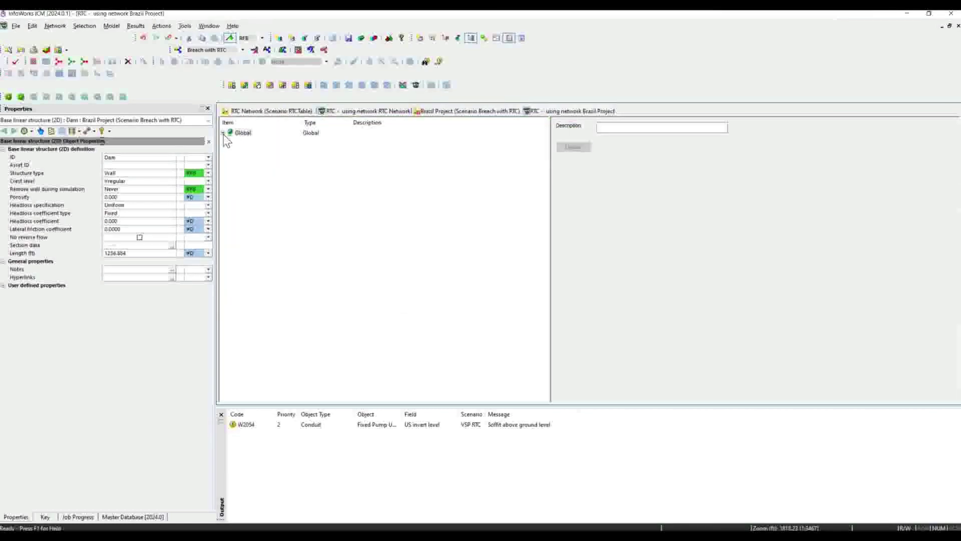
left_click(223, 133)
scroll(284, 264, "down", 12)
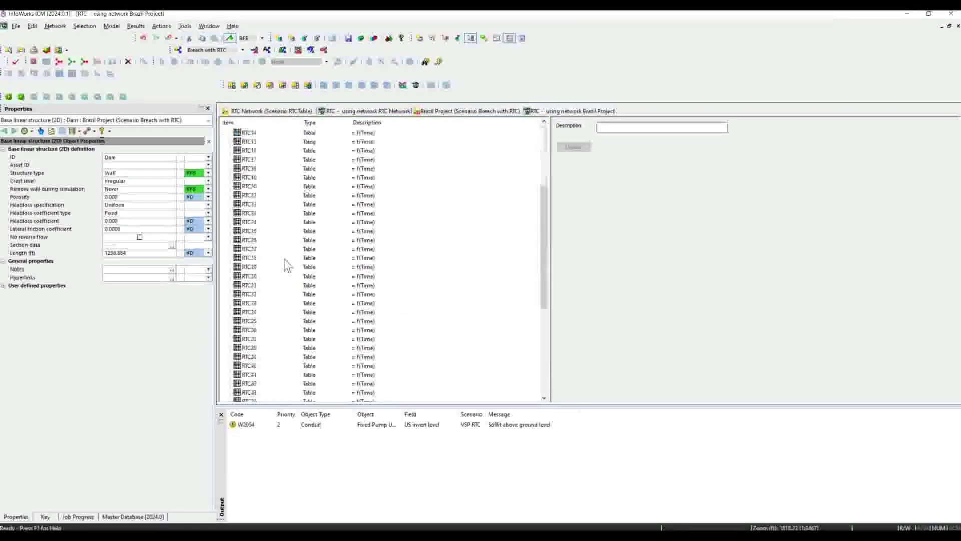
scroll(246, 159, "up", 1)
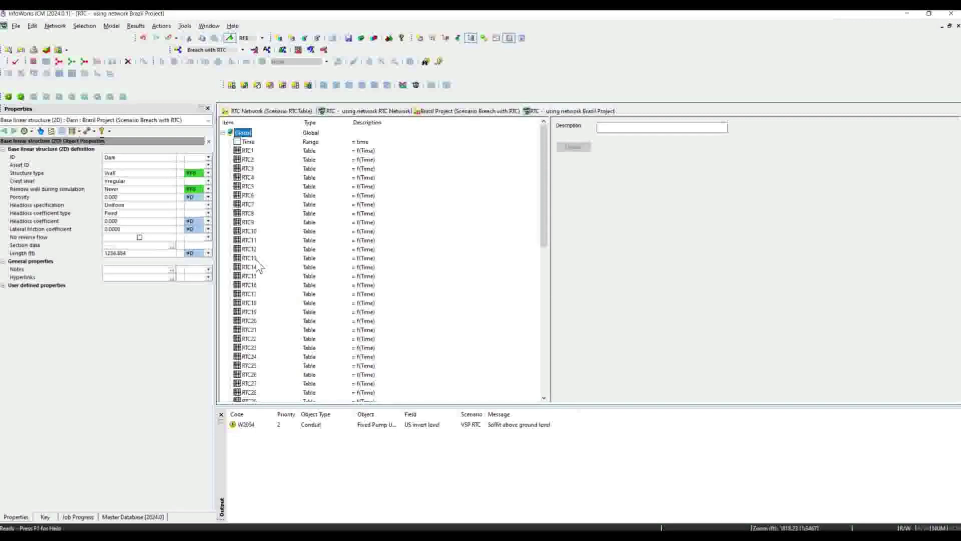
scroll(255, 264, "down", 10)
scroll(254, 264, "up", 10)
Inspect the global Time range and the time-based height above datum values in tables RTC1 and RTC14.
left_click(249, 142)
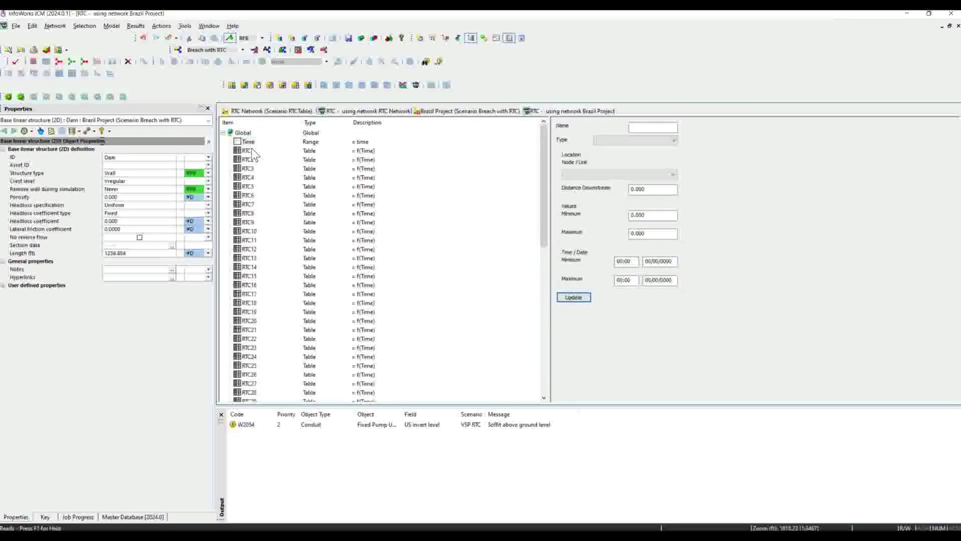
left_click(254, 156)
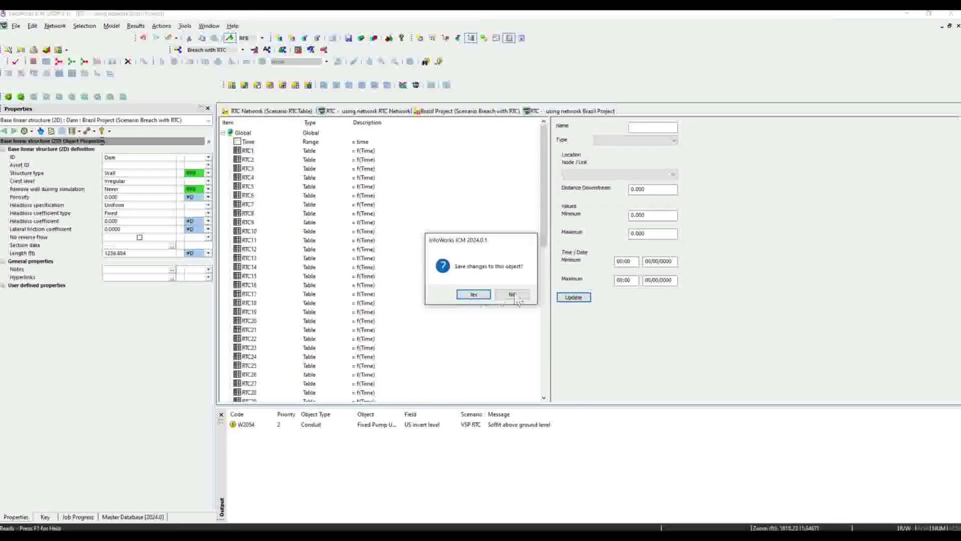
left_click(474, 295)
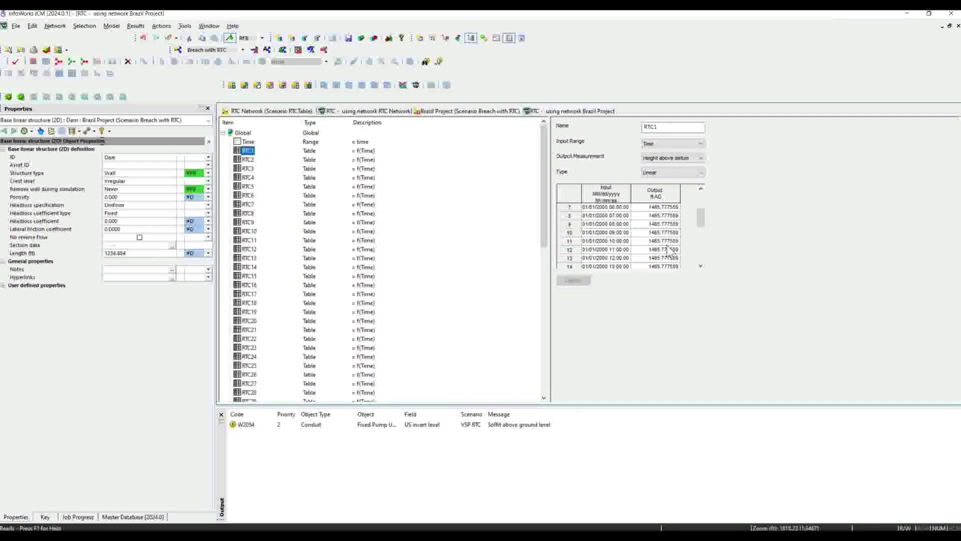
scroll(656, 223, "down", 3)
scroll(660, 244, "up", 4)
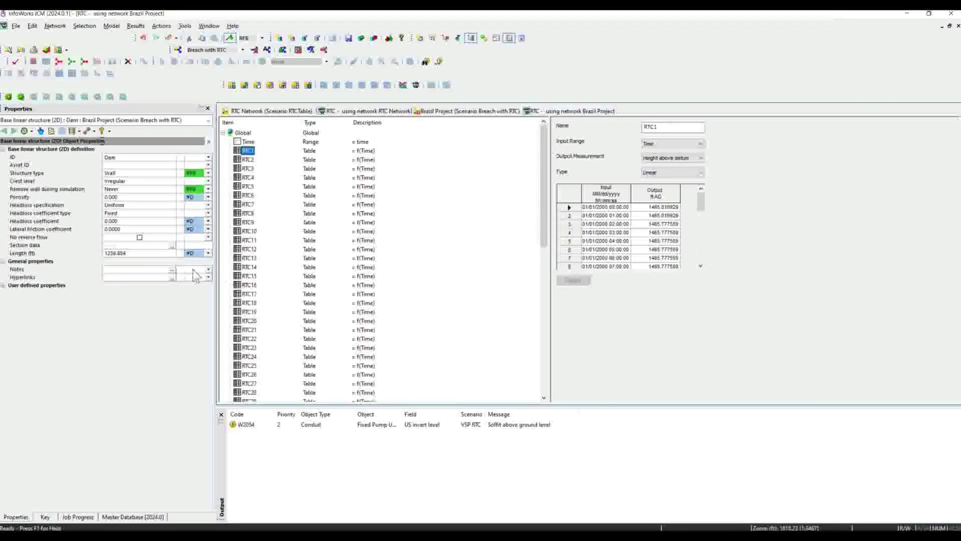
left_click(255, 268)
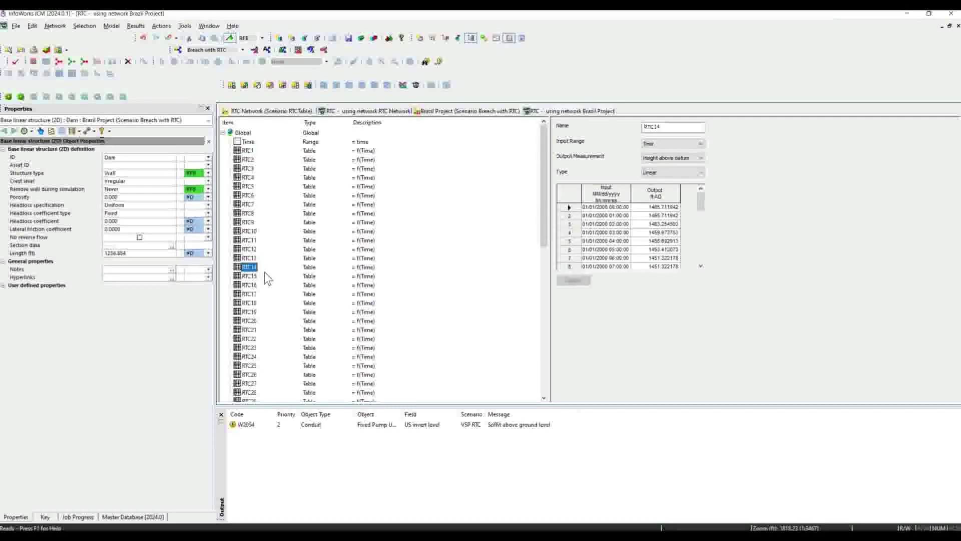